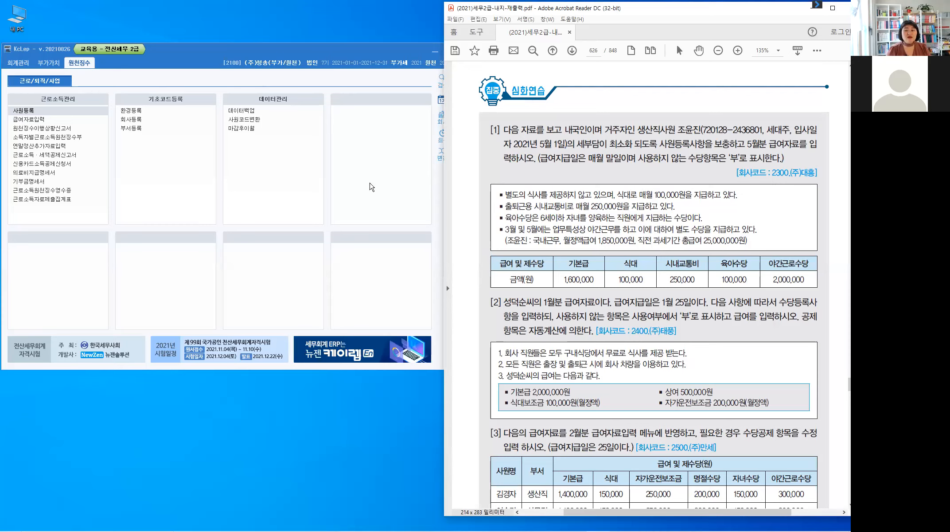
Switch the working company to code 2300 (주)대흥 and close the previously open menus
left_click(404, 152)
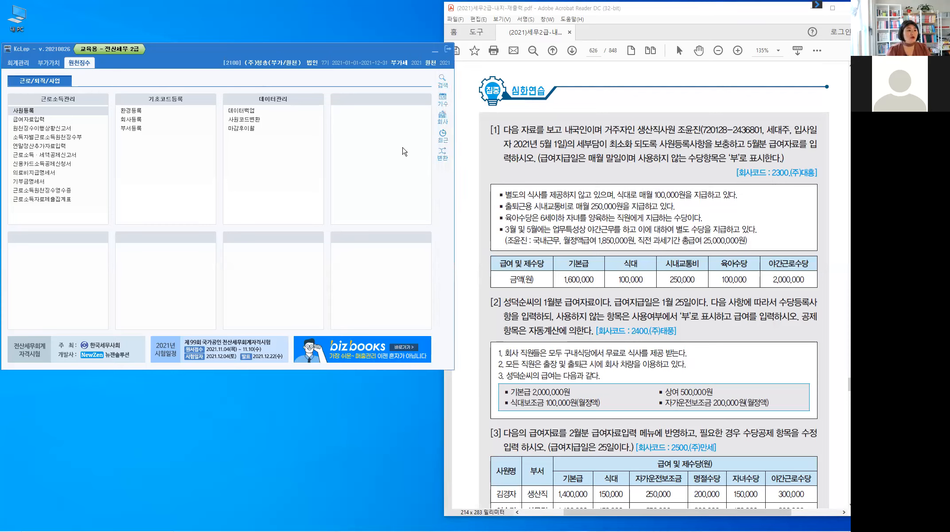
left_click(442, 117)
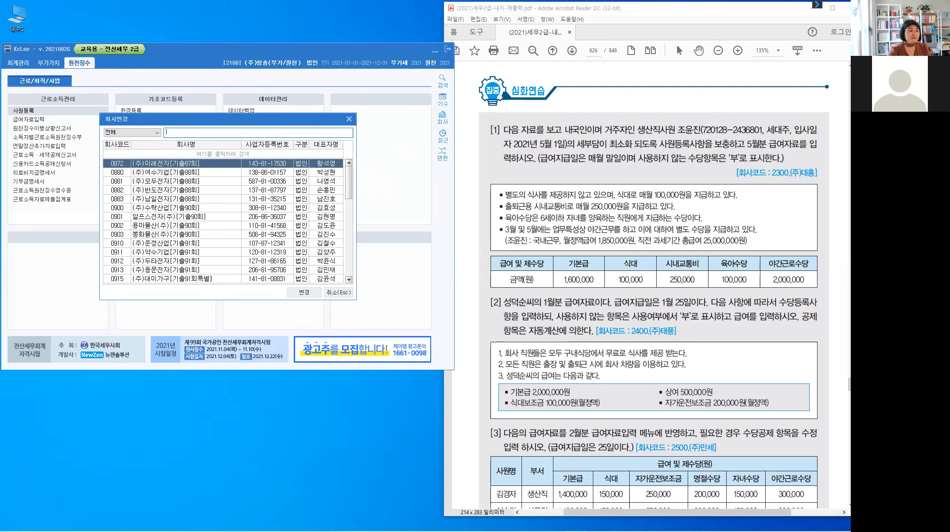
type("2300")
key("Return")
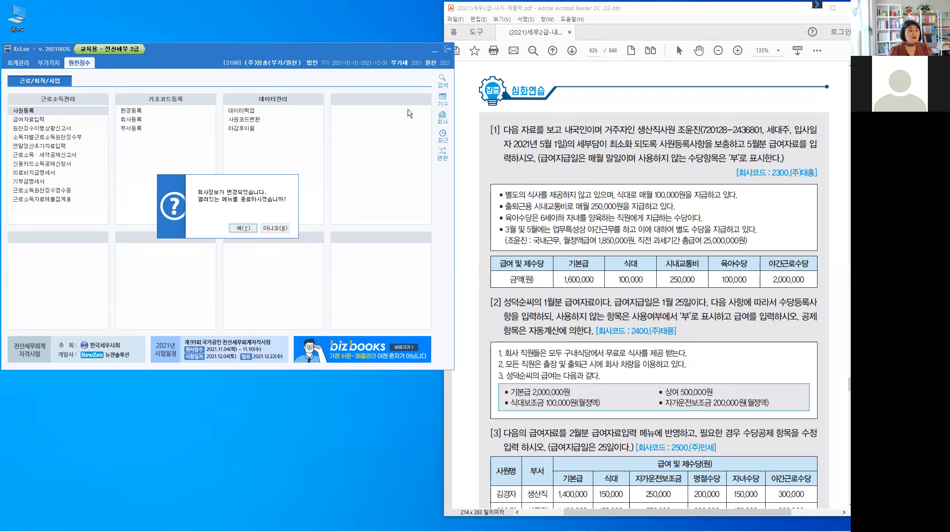
left_click(244, 228)
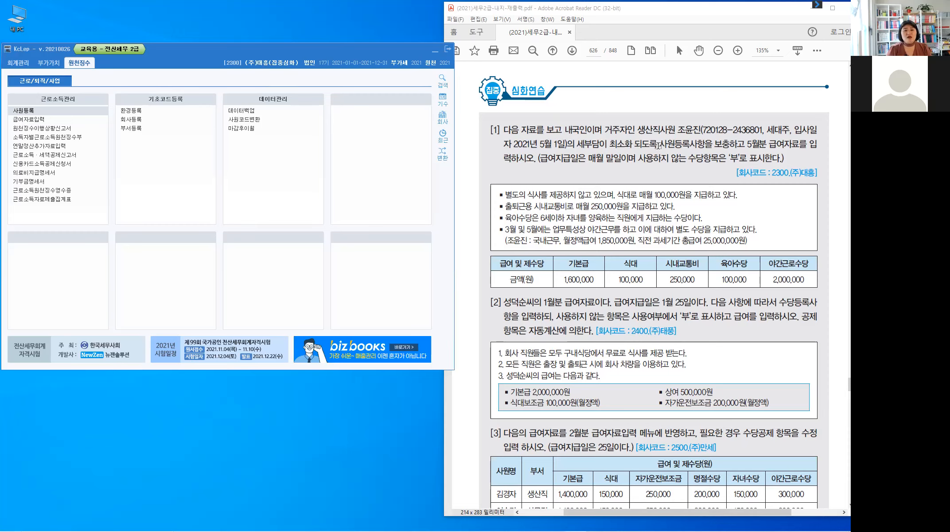
Highlight 사원등록사항을 보충하고, 급여자료, 매월 말일이며 and '부'로 in the text of exercise [1] in the PDF
left_click_drag(659, 146, 719, 147)
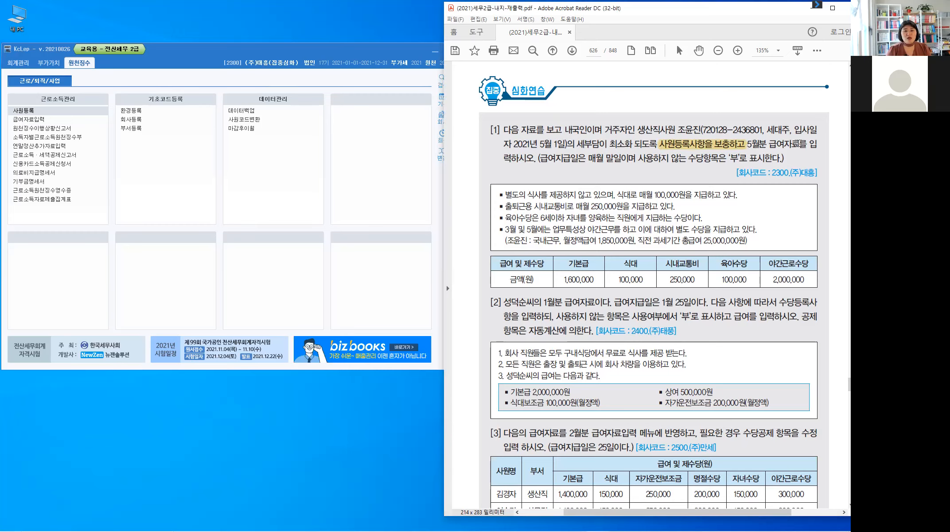
left_click_drag(796, 143, 769, 143)
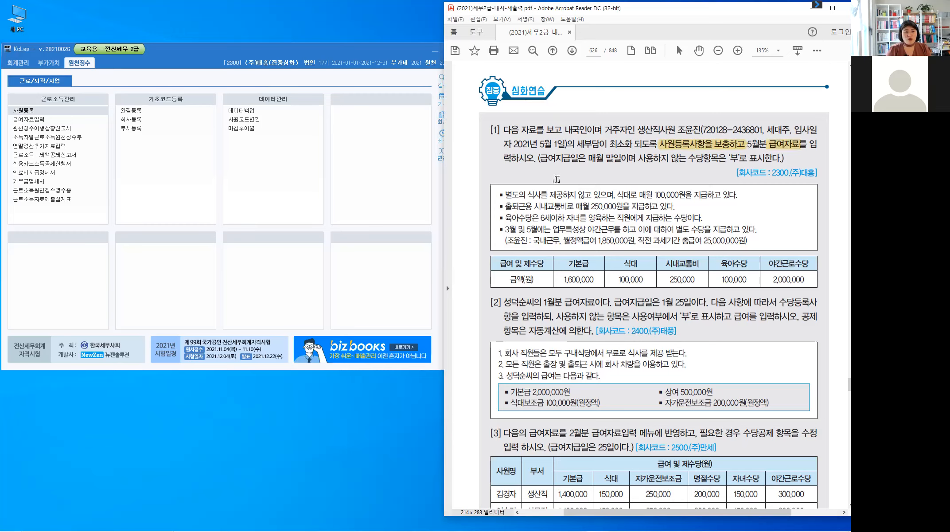
left_click_drag(586, 159, 672, 163)
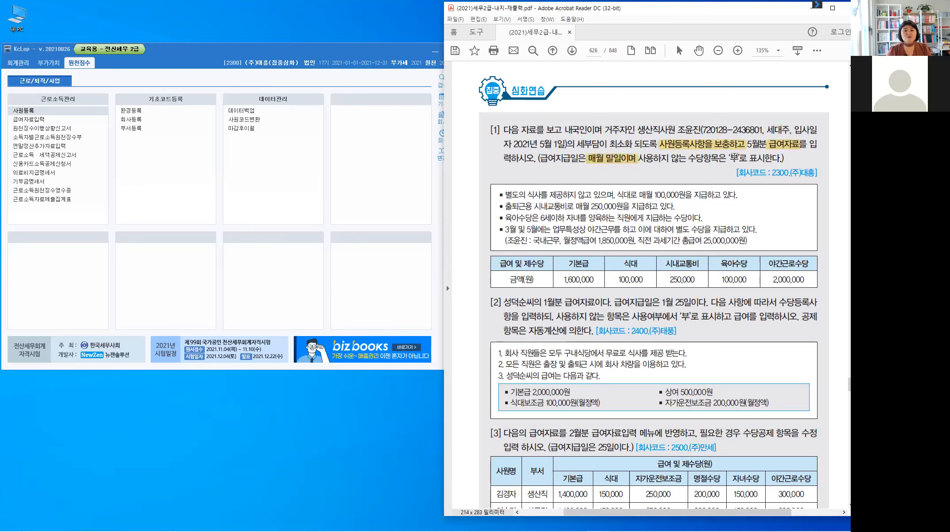
left_click_drag(731, 157, 742, 158)
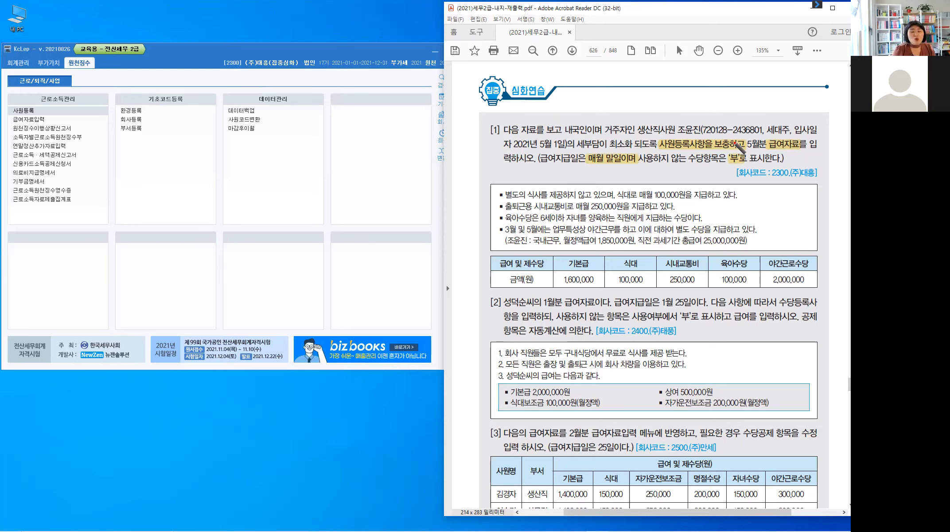
Handwrite the red note 귀속: 5월 지급: 5/31 above the text of exercise [1]
mouse_move(510, 110)
left_mouse_down()
mouse_move(520, 115)
mouse_move(512, 121)
left_mouse_up()
mouse_move(518, 108)
left_mouse_down()
mouse_move(518, 121)
mouse_move(521, 113)
left_mouse_up()
left_click_drag(525, 109, 525, 115)
left_click_drag(522, 116, 530, 115)
mouse_move(523, 118)
left_mouse_down()
mouse_move(551, 115)
mouse_move(547, 121)
mouse_move(559, 106)
left_mouse_up()
left_click(535, 113)
left_click(535, 118)
left_click_drag(555, 114, 565, 113)
left_click_drag(559, 114, 558, 118)
mouse_move(565, 107)
left_mouse_down()
mouse_move(568, 122)
mouse_move(599, 110)
left_mouse_up()
mouse_move(598, 111)
left_mouse_down()
mouse_move(590, 120)
mouse_move(600, 120)
left_mouse_up()
mouse_move(603, 106)
left_mouse_down()
mouse_move(602, 121)
mouse_move(613, 118)
mouse_move(604, 122)
left_mouse_up()
left_click_drag(603, 116, 610, 122)
left_click(616, 112)
left_click(616, 119)
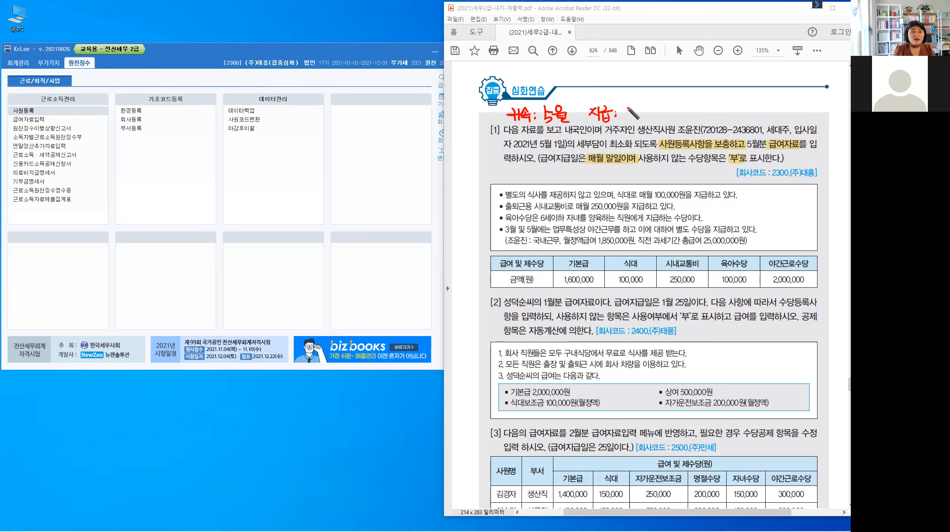
left_click_drag(629, 110, 634, 109)
left_click_drag(639, 109, 634, 120)
left_click_drag(640, 111, 641, 120)
left_click_drag(650, 109, 649, 121)
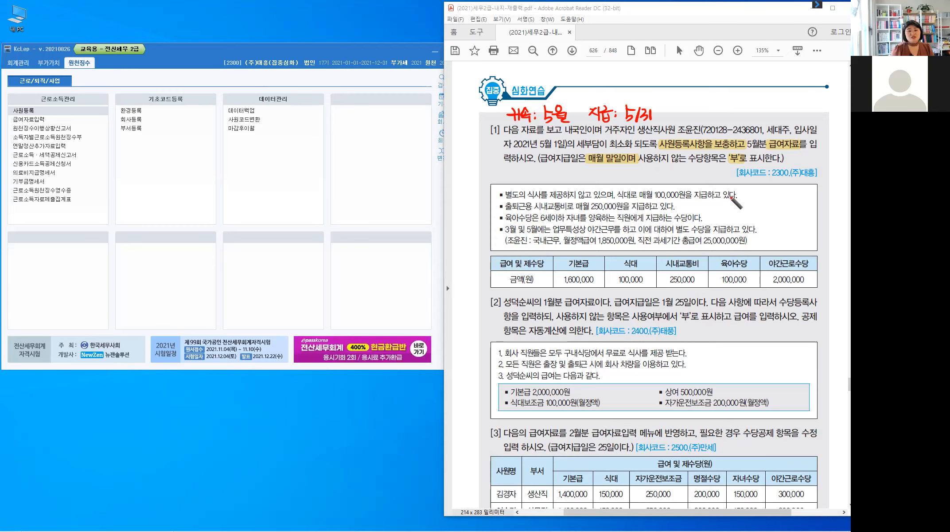
Handwrite 비과세 in red above the 식대 column of exercise [1]'s pay table
key("ctrl")
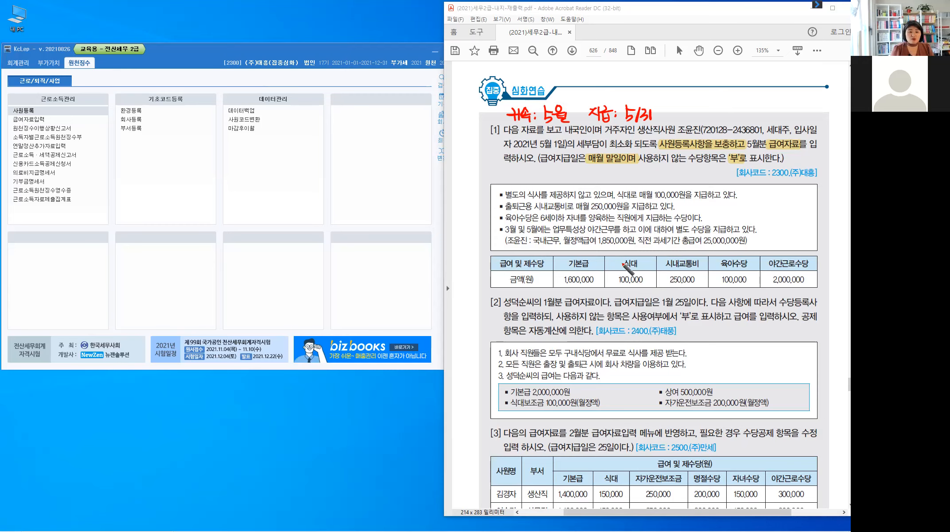
left_click_drag(623, 249, 637, 255)
left_click_drag(634, 257, 639, 256)
mouse_move(641, 247)
left_mouse_down()
mouse_move(641, 259)
mouse_move(646, 249)
left_mouse_up()
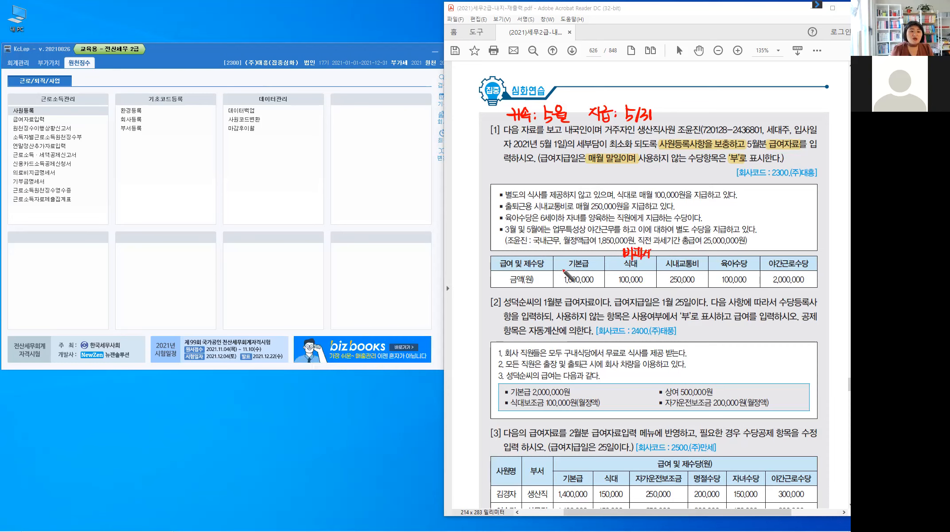
Handwrite 과세 in red above the 기본급 column of the same pay table
left_click_drag(571, 249, 575, 255)
left_click_drag(570, 256, 578, 255)
left_click_drag(581, 249, 580, 257)
left_click_drag(580, 252, 583, 252)
left_click_drag(587, 249, 588, 256)
left_click_drag(586, 253, 590, 253)
left_click_drag(590, 248, 591, 257)
left_click_drag(594, 248, 593, 257)
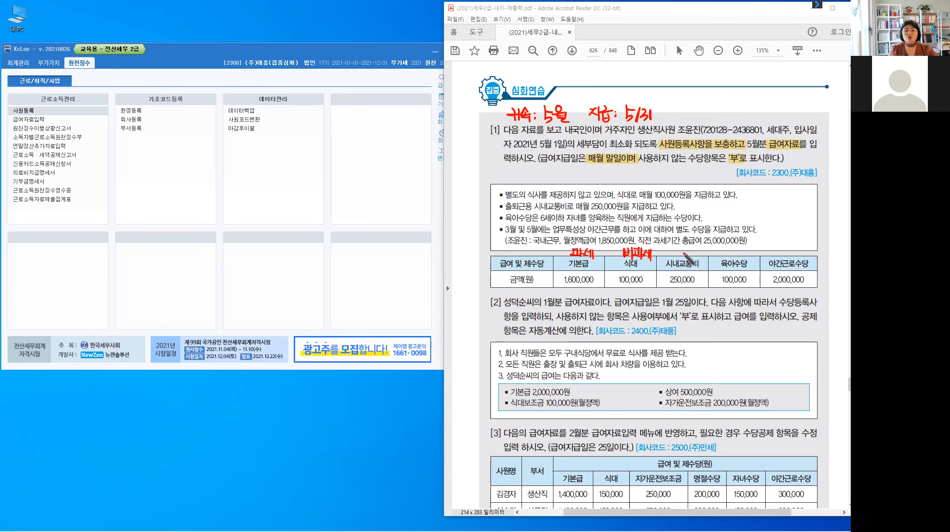
Handwrite 과세 in red above the 시내교통비 column of the pay table
left_click_drag(676, 252, 678, 256)
left_click_drag(675, 257, 681, 257)
left_click_drag(683, 250, 685, 257)
left_click_drag(688, 254, 692, 255)
left_click_drag(692, 252, 692, 259)
left_click_drag(694, 251, 695, 259)
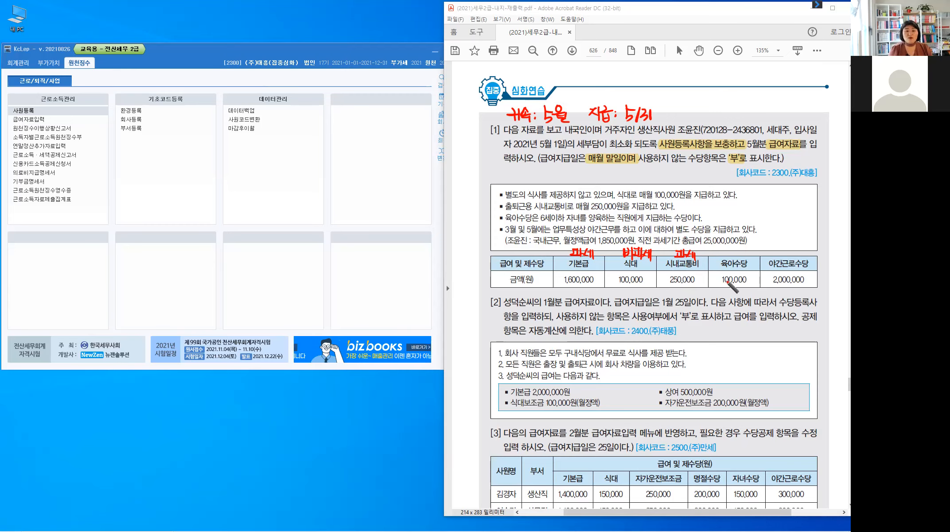
Handwrite 비과세 in red above the 육아수당 column of the pay table
left_click_drag(729, 250, 735, 257)
left_click_drag(730, 253, 735, 253)
left_click_drag(730, 257, 745, 253)
left_click_drag(743, 252, 743, 255)
left_click_drag(739, 256, 747, 255)
left_click_drag(748, 247, 751, 252)
left_click_drag(752, 249, 755, 252)
left_click_drag(755, 249, 755, 257)
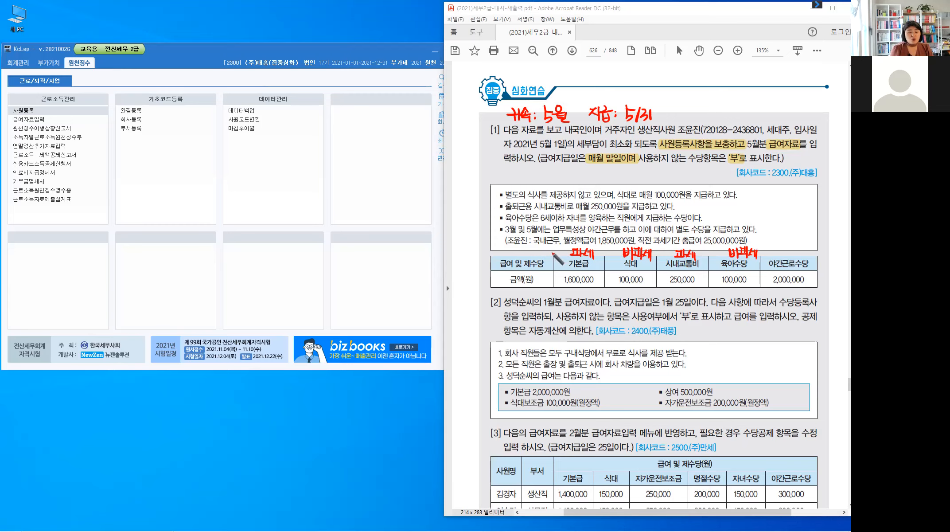
Handwrite 비과세 in red above the 야간근로수당 column of the pay table
key("ctrl")
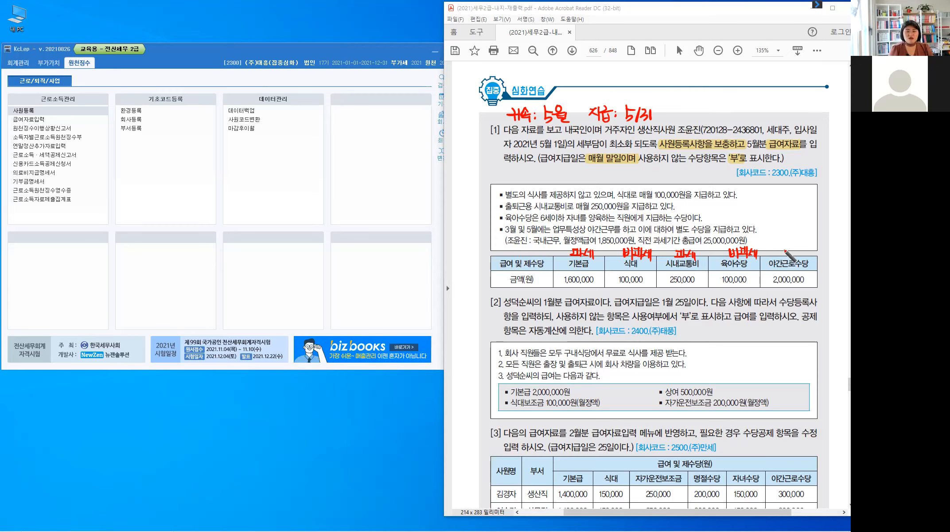
left_click_drag(784, 247, 784, 254)
left_click_drag(788, 248, 788, 251)
left_click_drag(785, 254, 788, 253)
left_click_drag(791, 246, 791, 256)
left_click_drag(793, 248, 795, 254)
left_click(800, 244)
left_click_drag(793, 254, 800, 257)
left_click_drag(800, 251, 802, 251)
left_click_drag(803, 247, 802, 254)
left_click_drag(803, 250, 806, 253)
left_click_drag(805, 251, 807, 251)
left_click_drag(807, 247, 807, 256)
left_click_drag(811, 246, 810, 258)
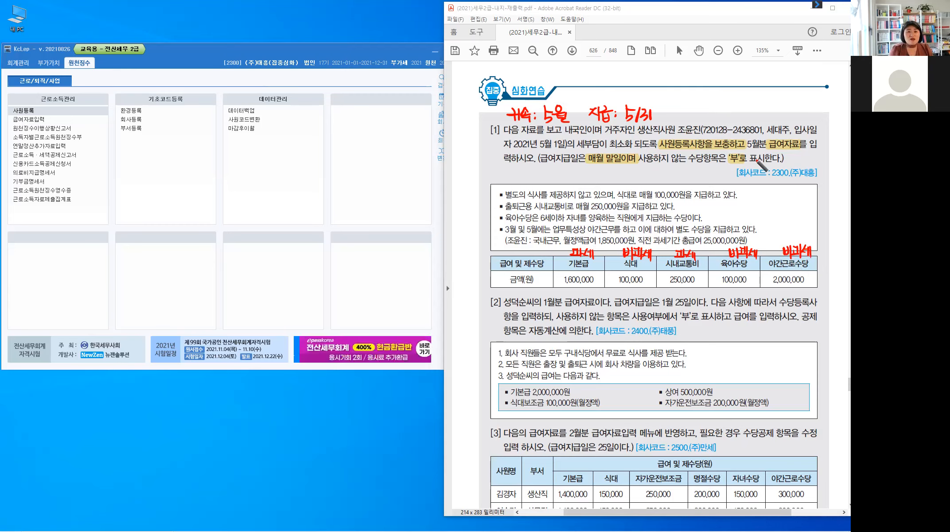
Bracket 사원등록사항을 보충하고 in red, box 생산직사원, and draw an arrow down to the bracketed phrase
left_click_drag(664, 136, 665, 152)
left_click_drag(731, 136, 738, 145)
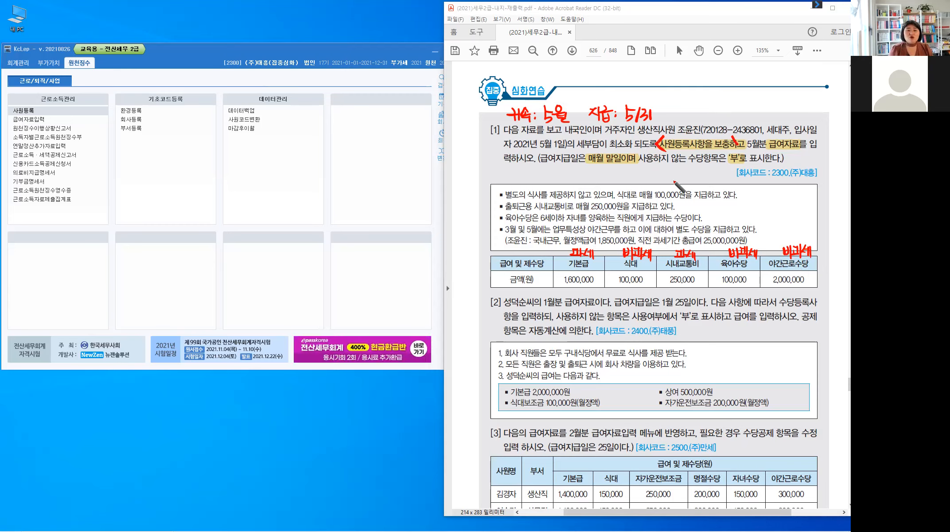
left_click_drag(638, 125, 673, 133)
left_click_drag(689, 105, 695, 133)
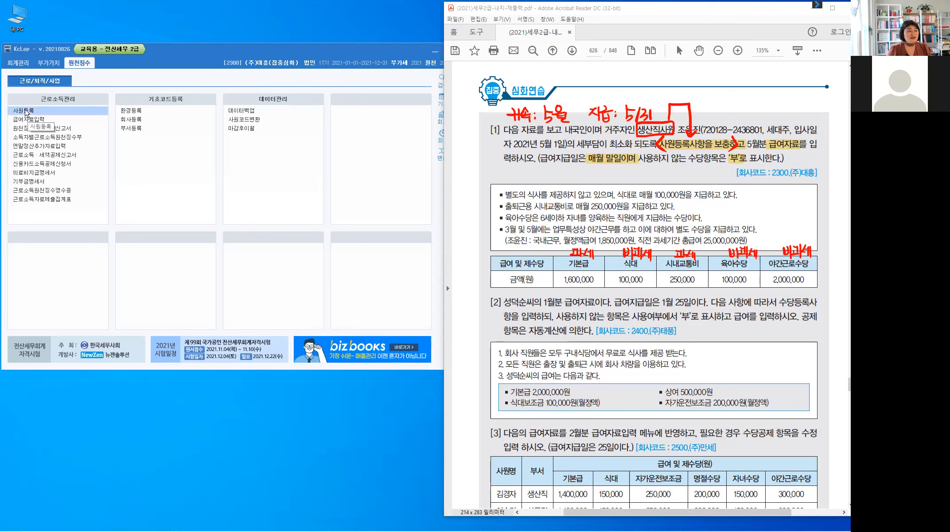
In KcLep's 사원등록, set 생산직등여부 to 여 for the production employee named in exercise [1]
left_click(25, 112)
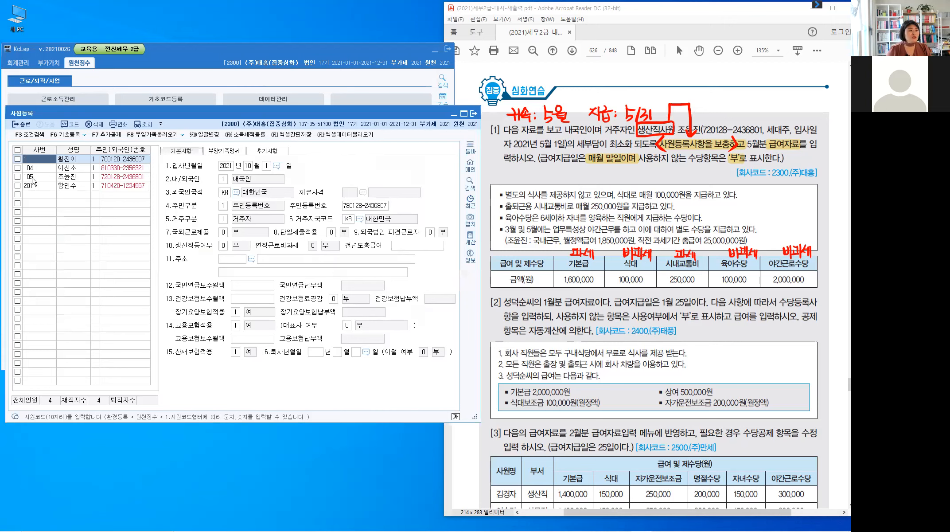
left_click(30, 177)
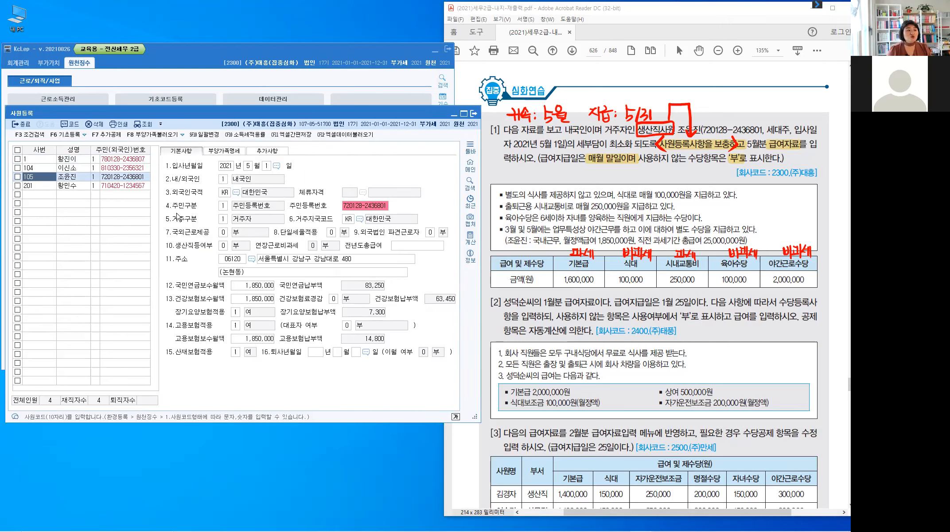
left_click(223, 232)
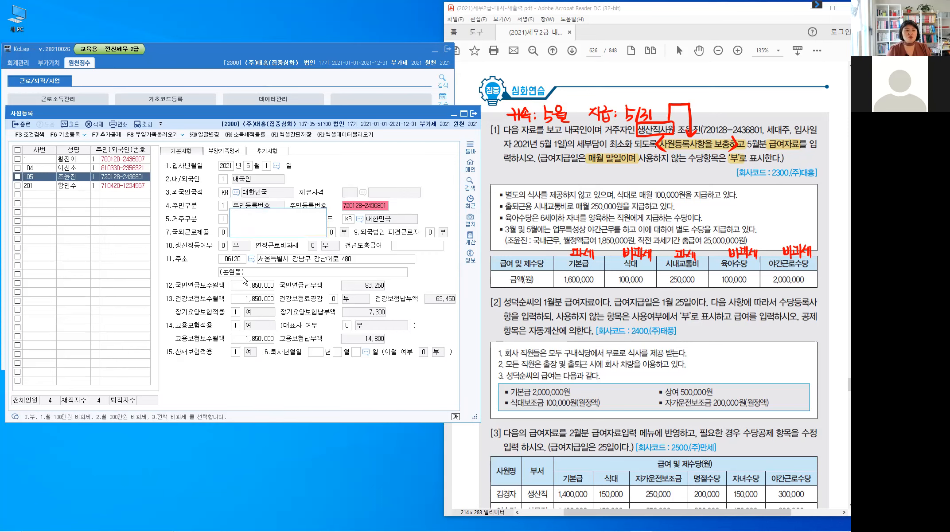
key("Return")
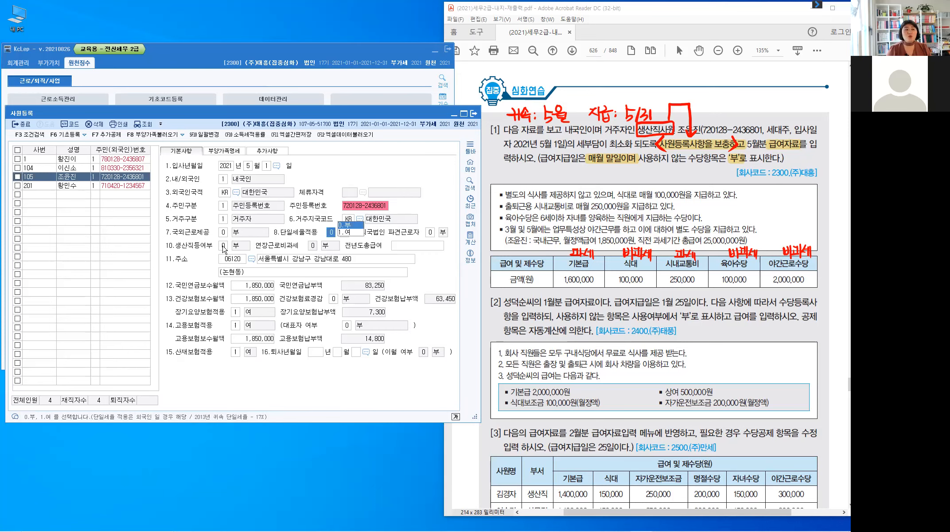
left_click(224, 246)
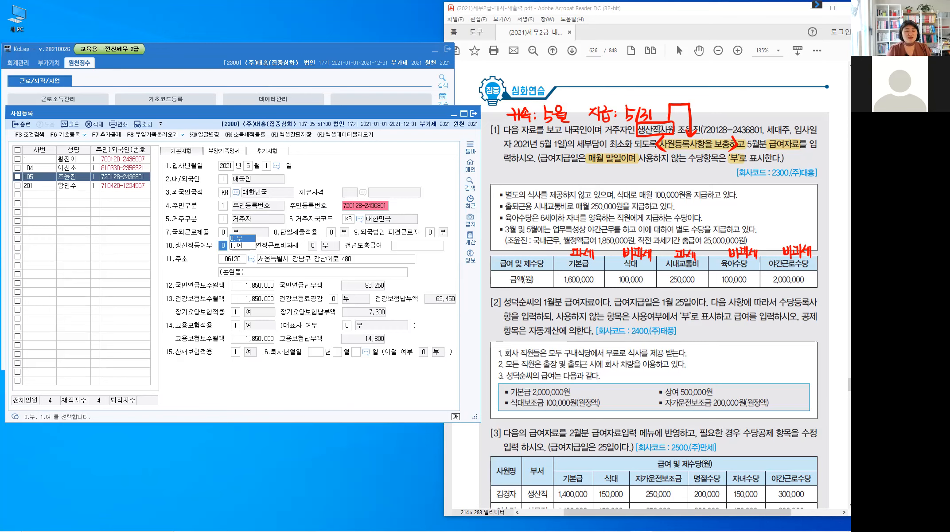
left_click(236, 246)
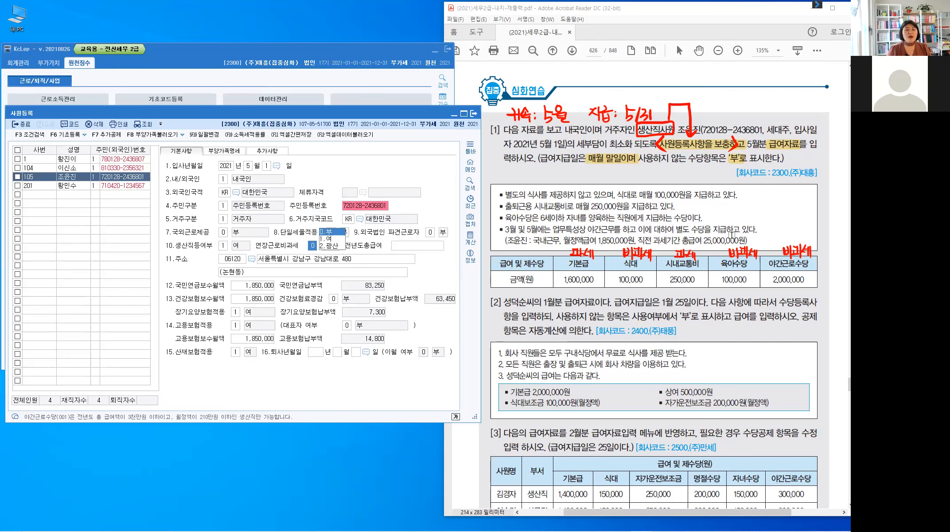
Highlight 총급여 25,000,000원 in the exercise, and set the employee's 연장근로비과세 to 여 and 전년도총급여 to 25,000,000
left_click_drag(745, 241, 681, 240)
left_click(697, 274)
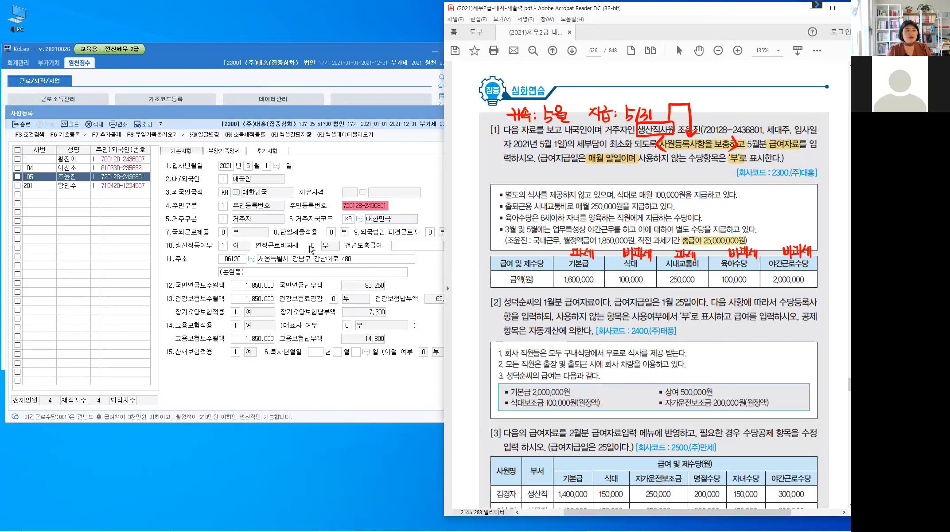
left_click(313, 246)
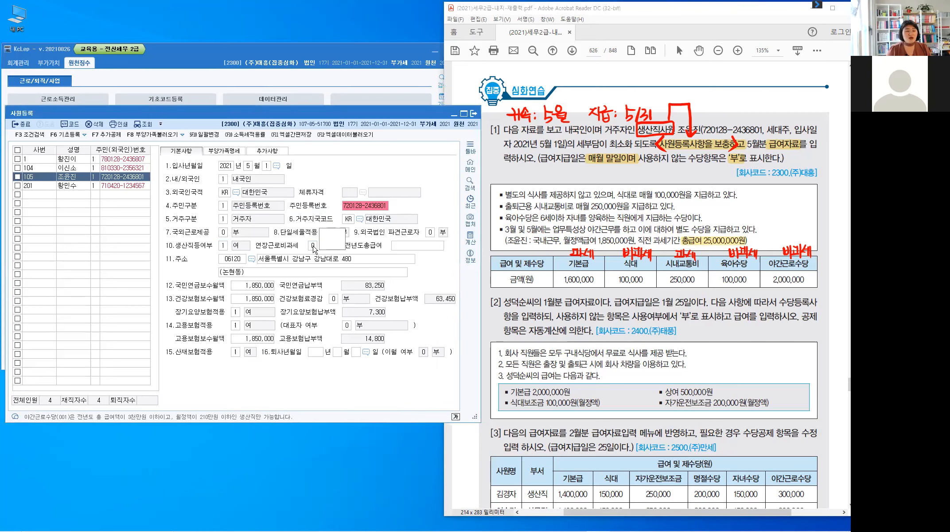
left_click(313, 246)
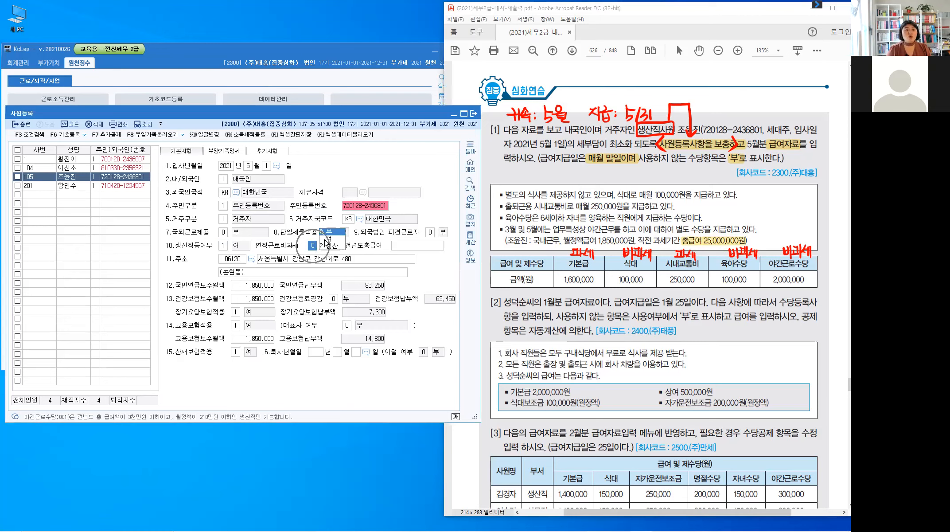
type("1")
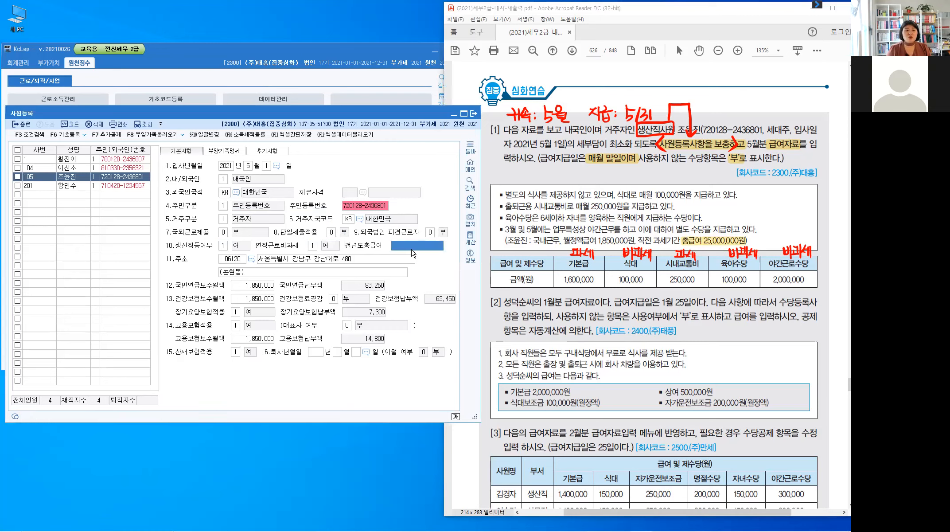
type("25000000")
key("Return")
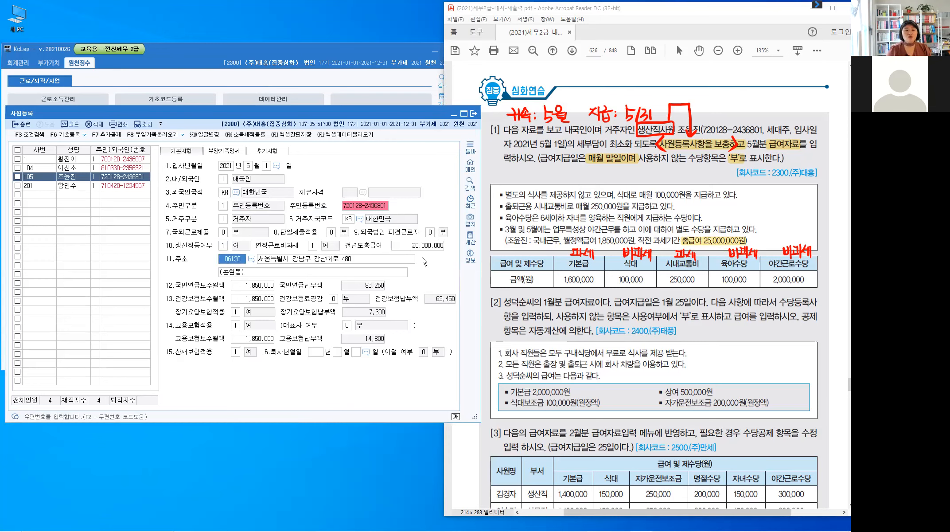
Highlight the rest of the parenthesised note in exercise [1], covering 국내근무, 월정액급여 1,850,000원 and 직전 과세기간
left_click_drag(504, 240, 673, 235)
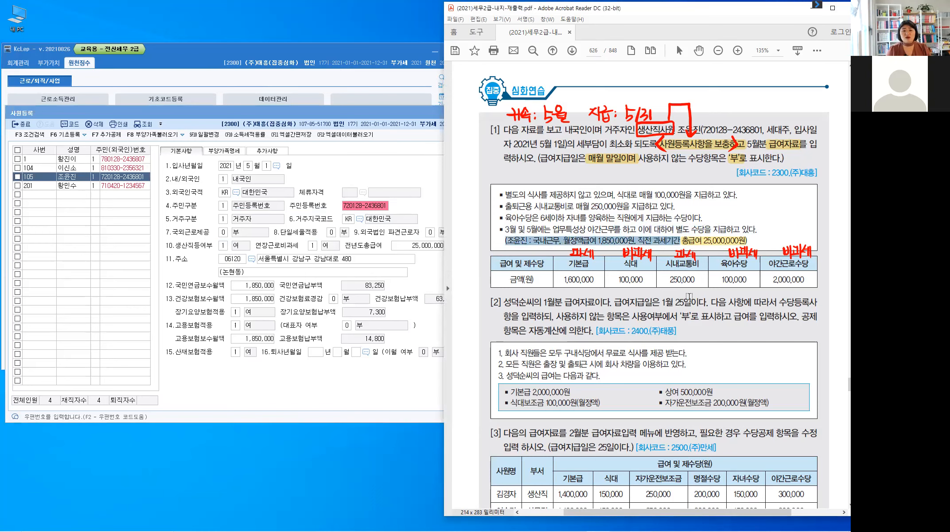
left_click(690, 296)
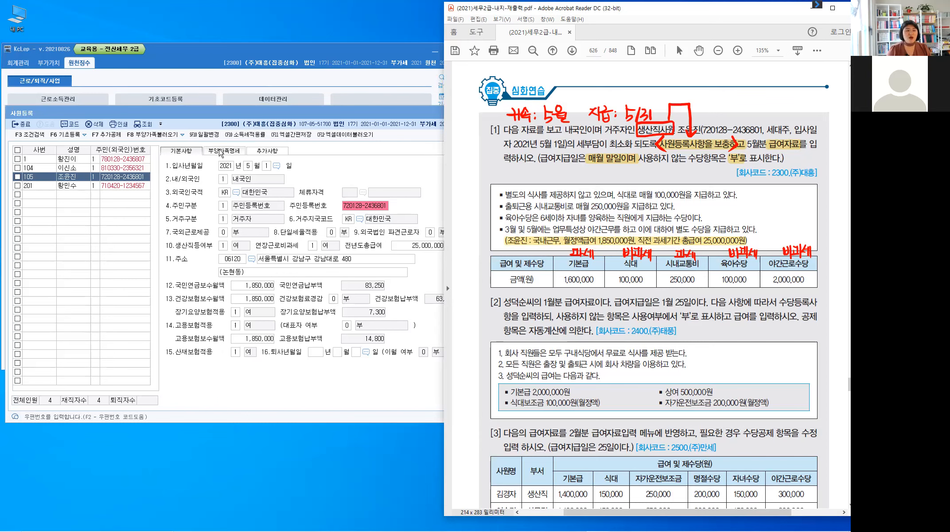
Review the employee's dependents in 부양가족명세, and return to 기본사항 to recheck the 생산직등여부 entry
left_click(220, 152)
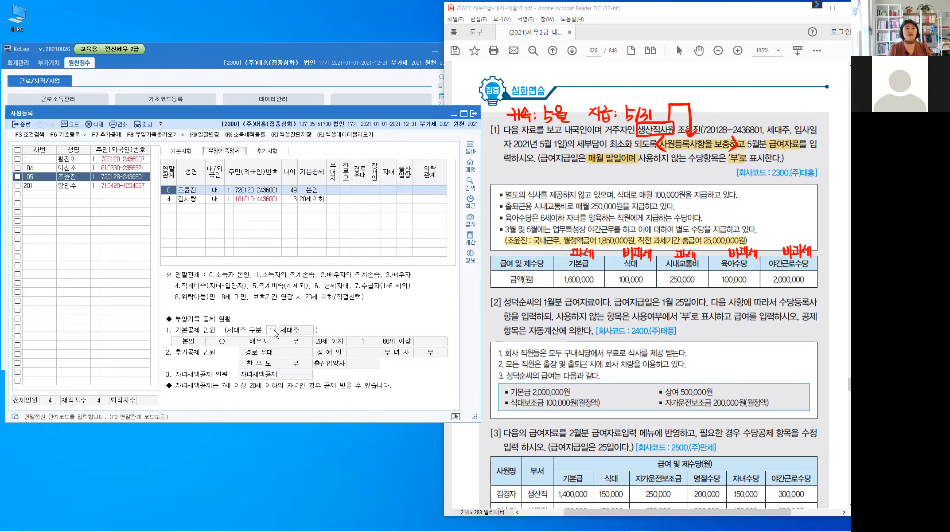
left_click(187, 152)
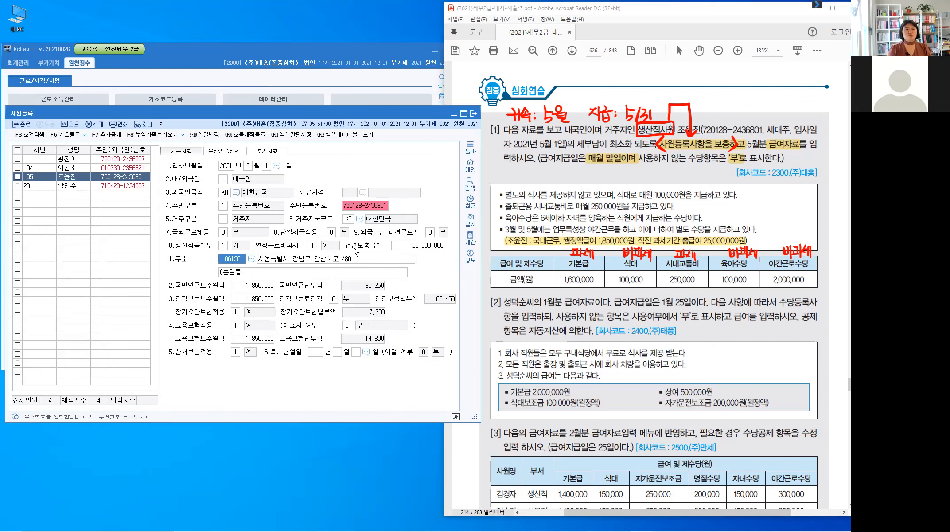
left_click(225, 248)
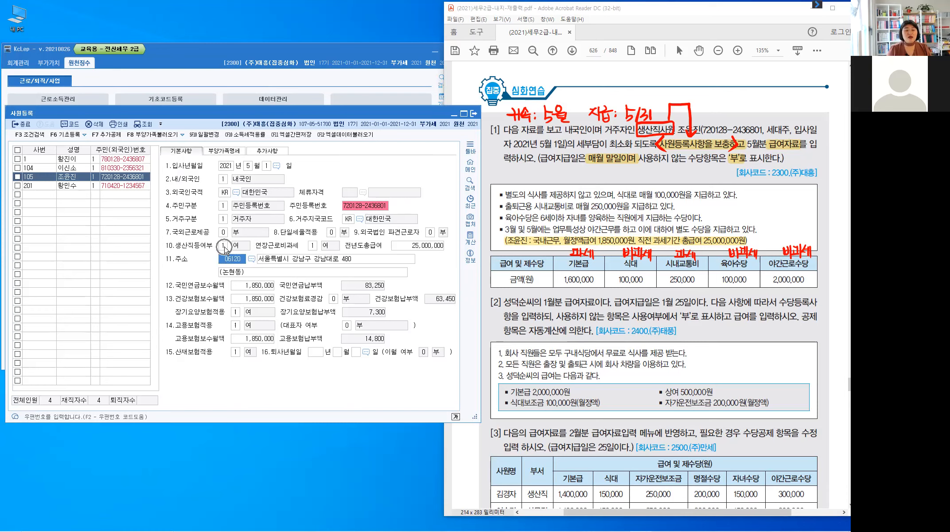
Leave 사원등록 for 급여자료입력 and bring up its 수당공제등록 settings
left_click(224, 249)
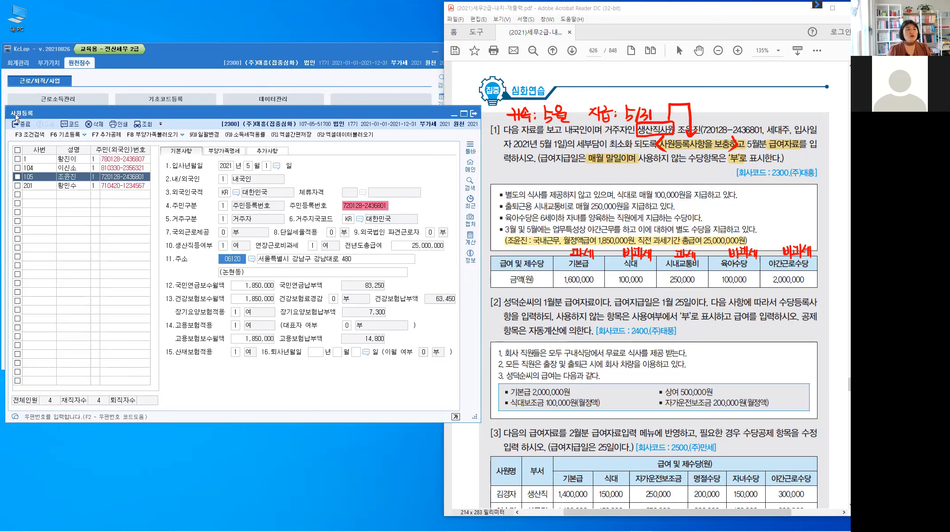
left_click(111, 87)
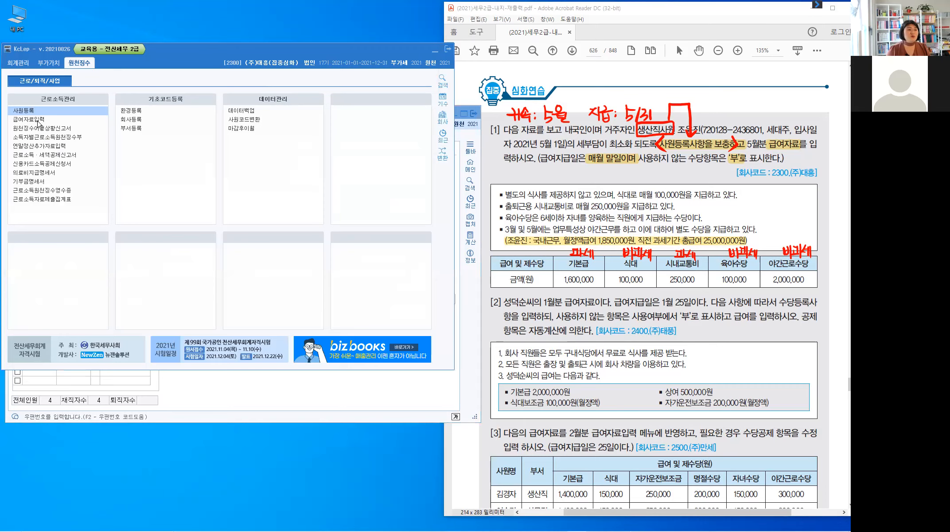
left_click(40, 120)
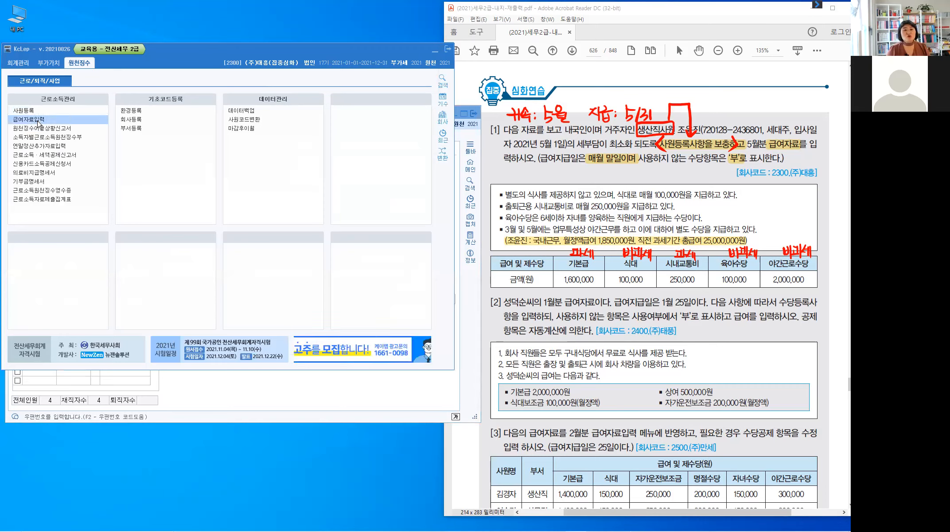
left_click(37, 120)
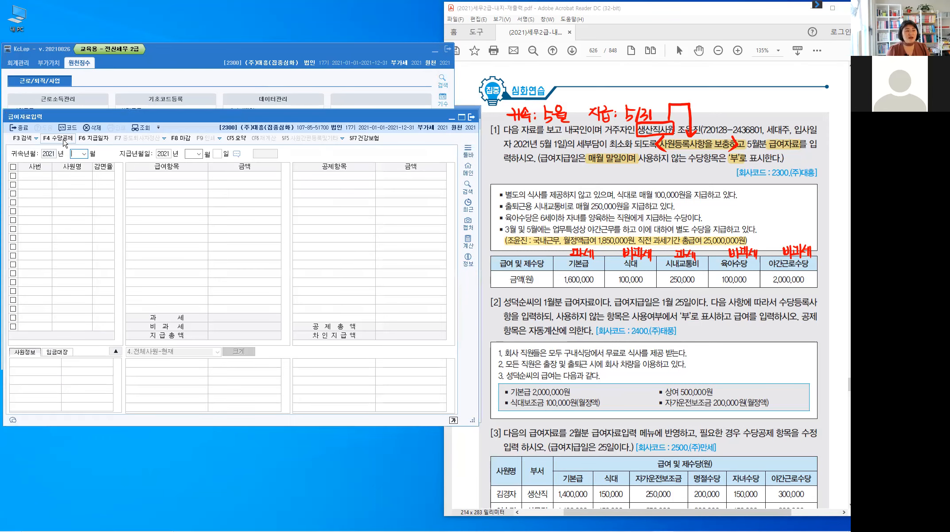
left_click(66, 143)
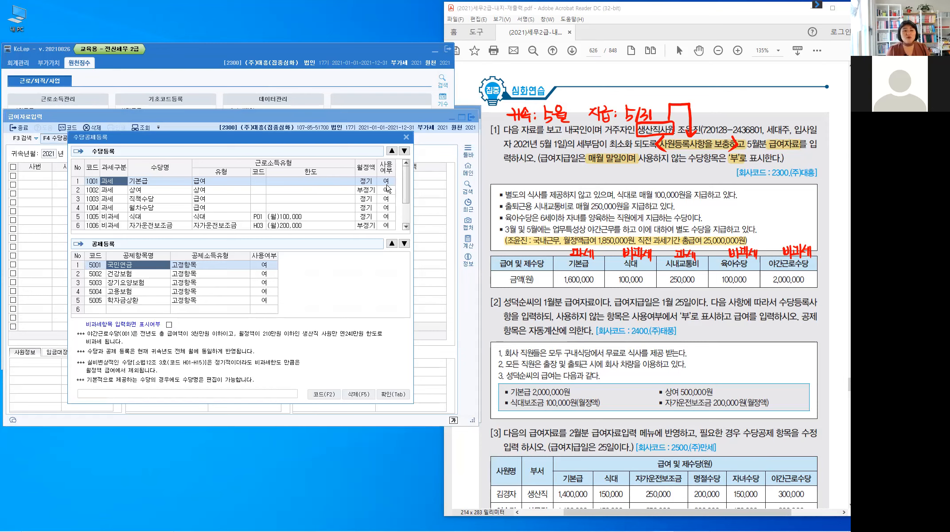
In 수당등록, set 사용여부 to 부 for the 상여, 직책수당 and 월차수당 allowances
left_click(113, 191)
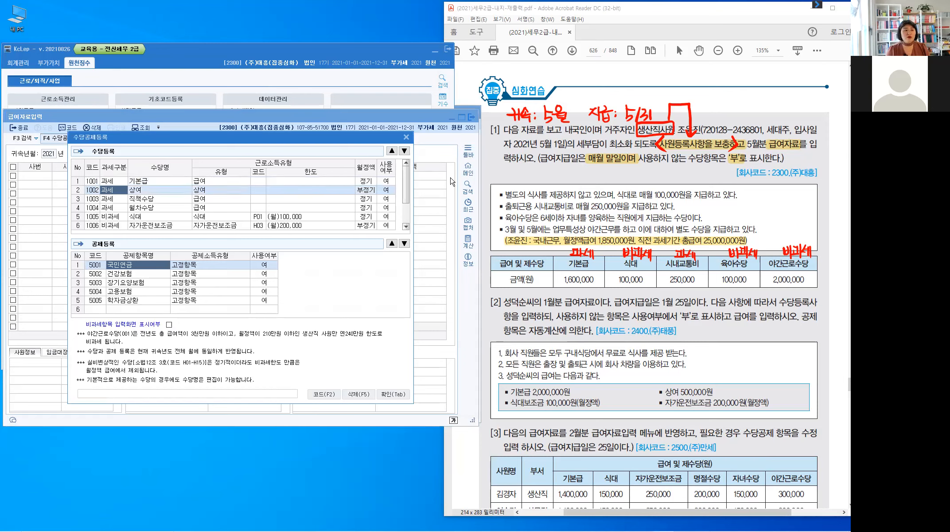
left_click(386, 191)
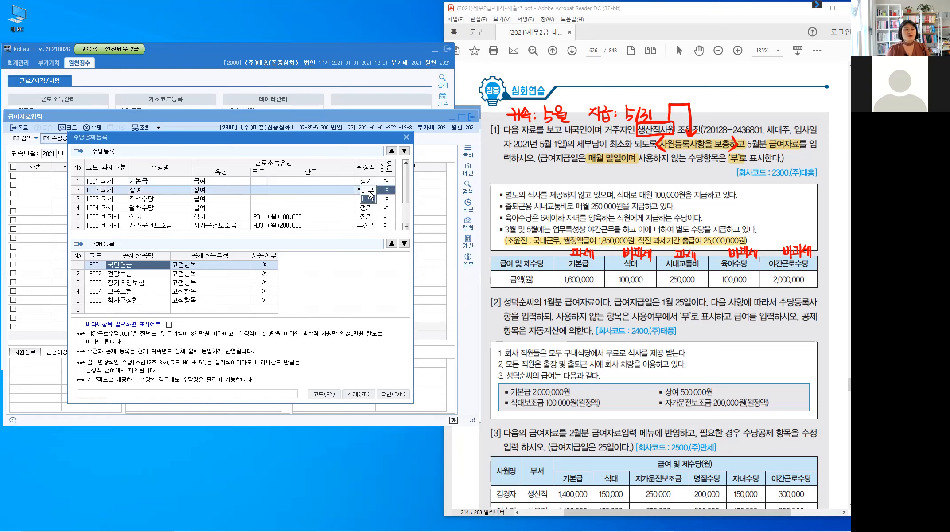
key("0")
key("Return")
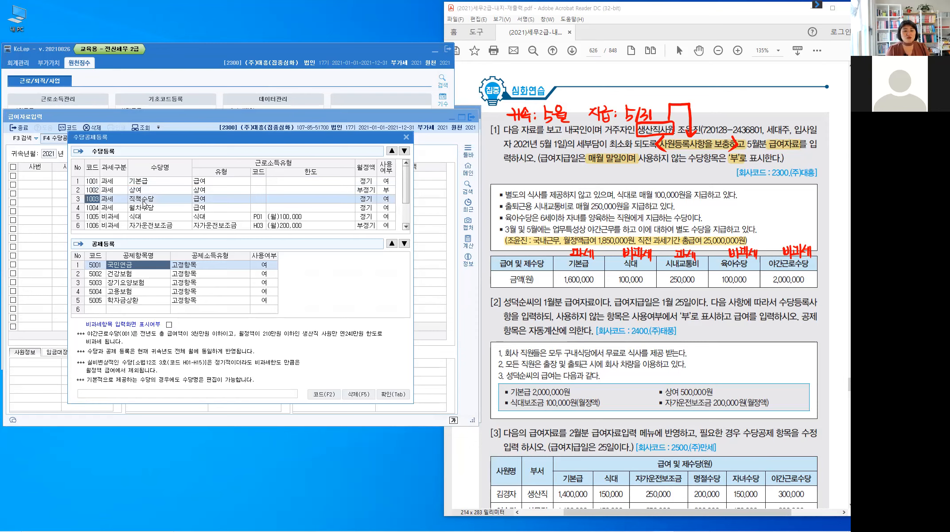
left_click(388, 199)
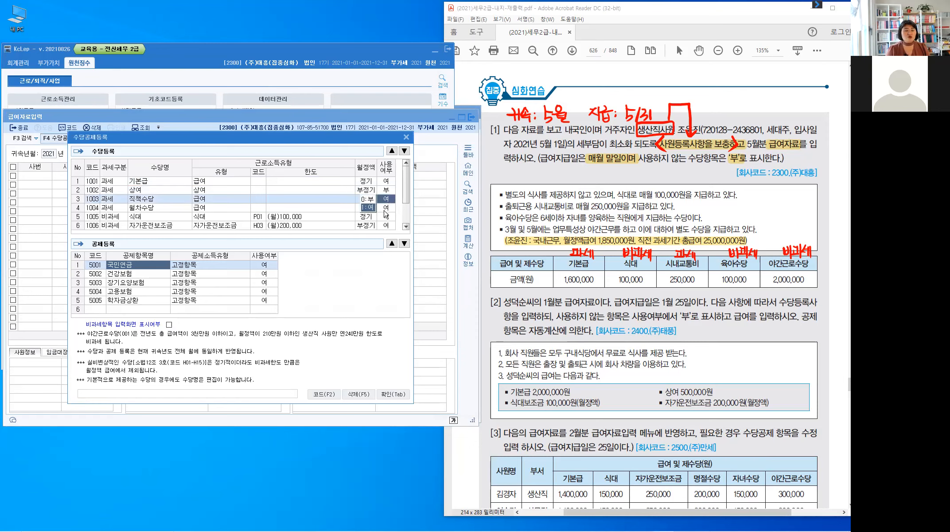
key("0")
key("Return")
left_click(386, 208)
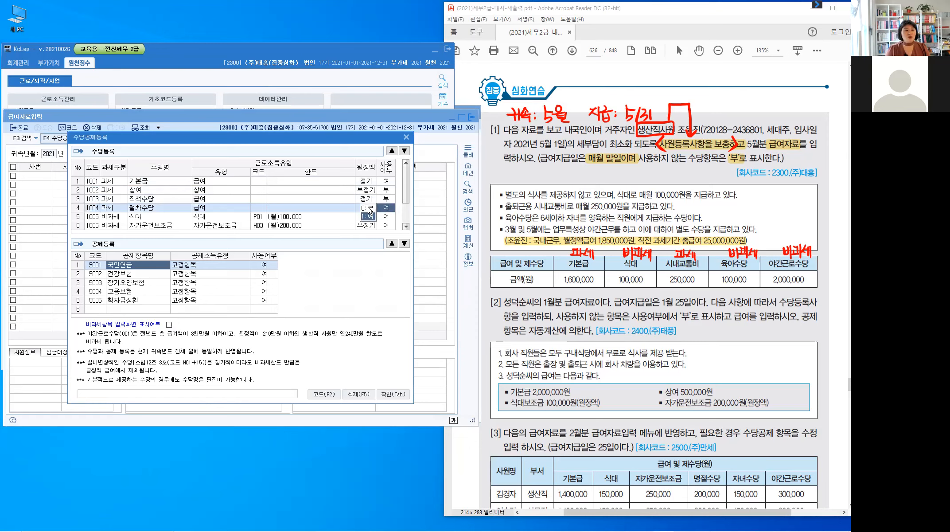
key("0")
key("Return")
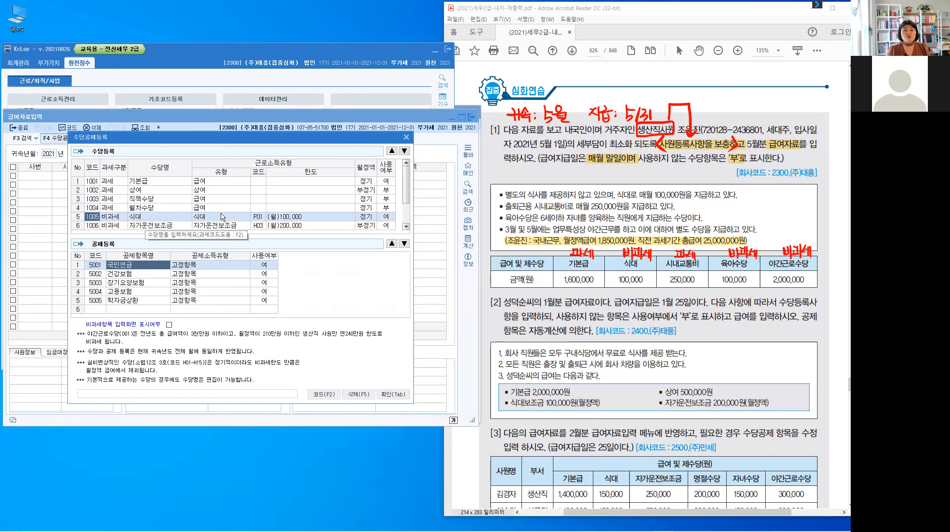
Set 사용여부 to 부 for the non-taxable 자가운전보조금 allowance
scroll(222, 217, "down", 1)
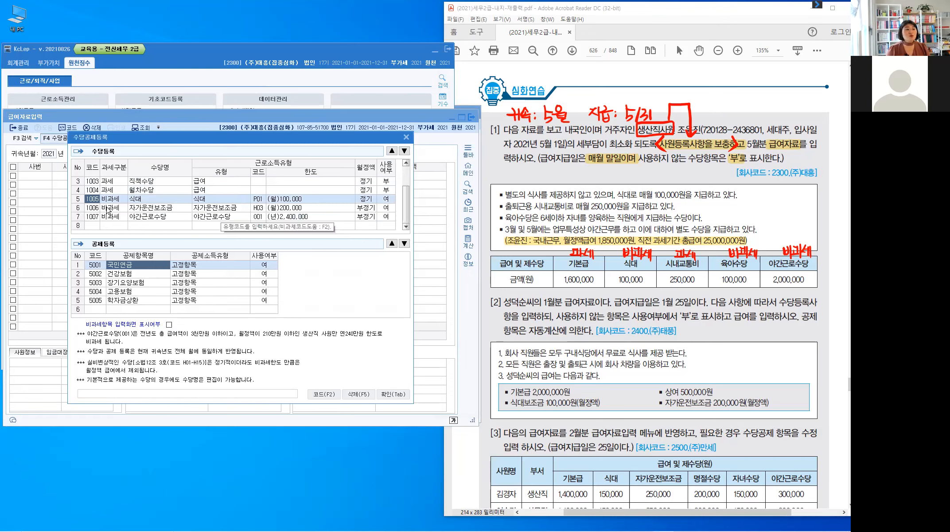
left_click(387, 208)
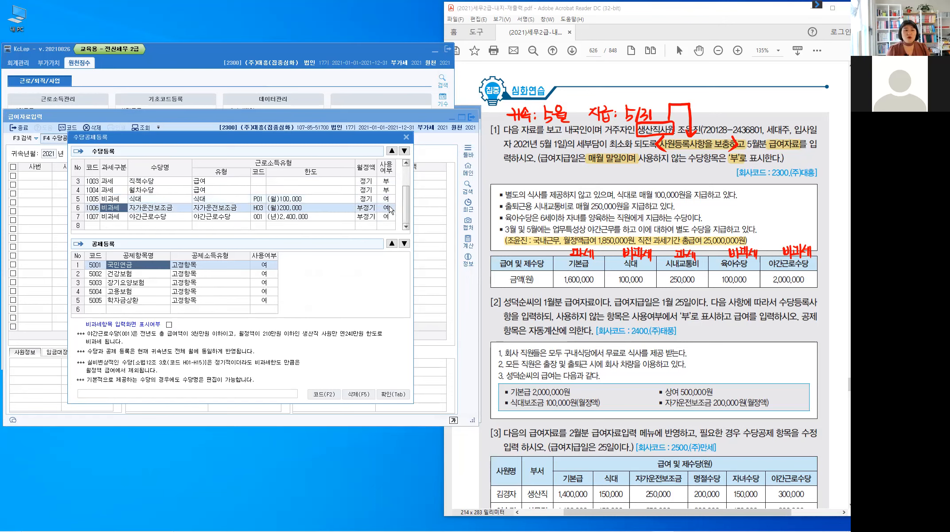
left_click(390, 207)
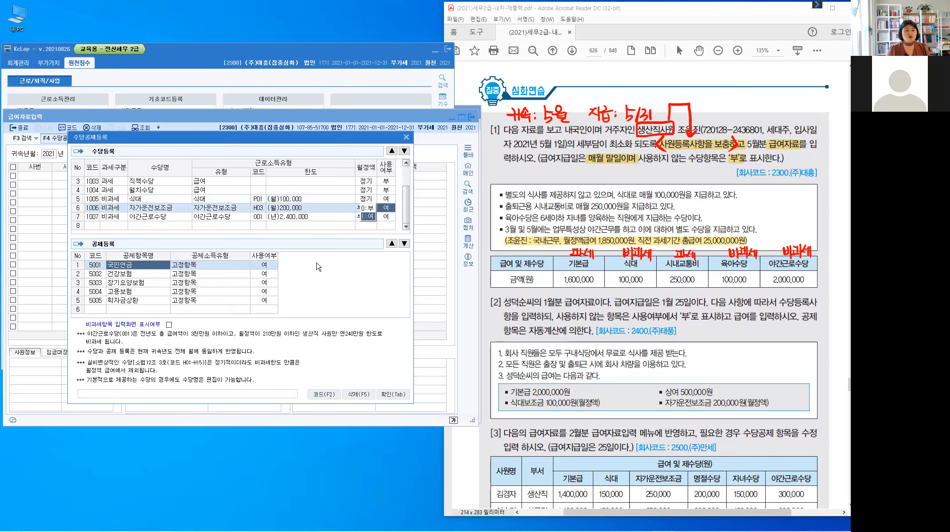
key("0")
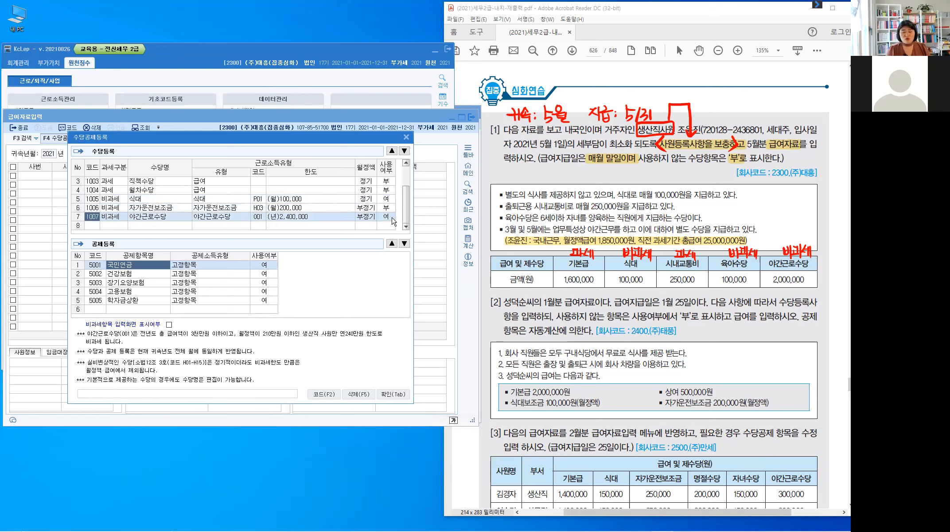
Highlight 시내교통비 and 육아수당 in the header of exercise [1]'s pay table
left_click(117, 226)
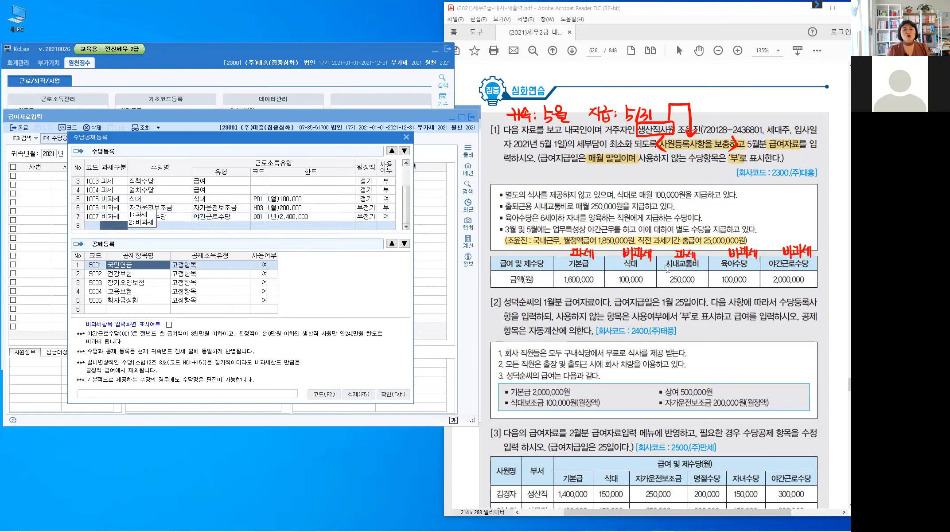
left_click_drag(664, 265, 748, 264)
left_click(732, 305)
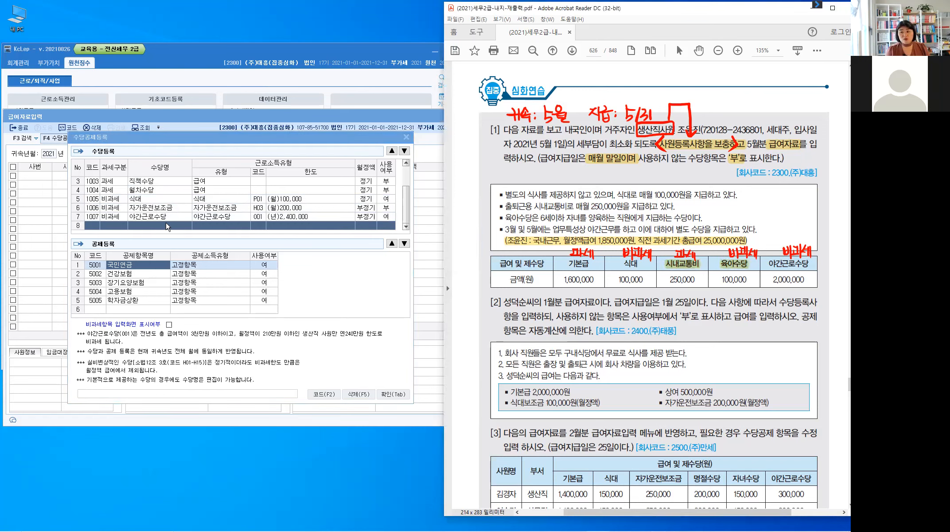
left_click(125, 231)
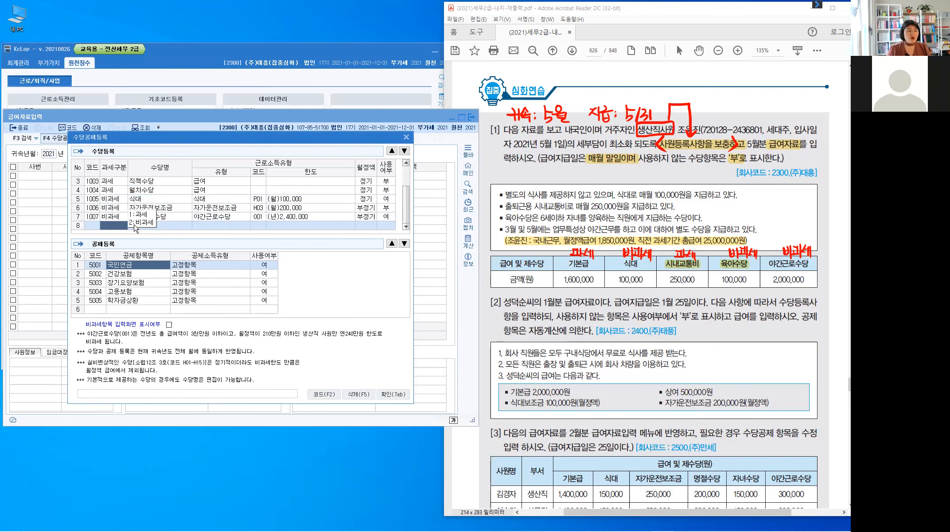
left_click(139, 223)
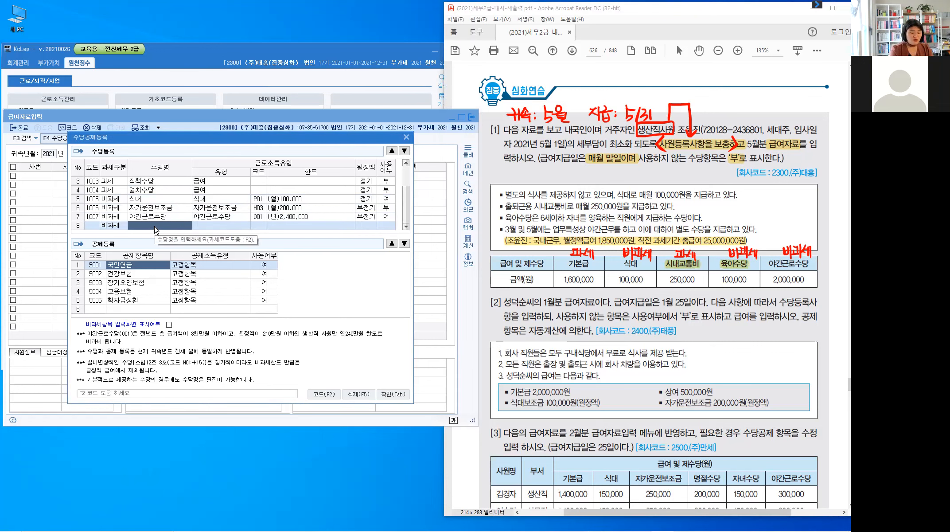
type("시내교")
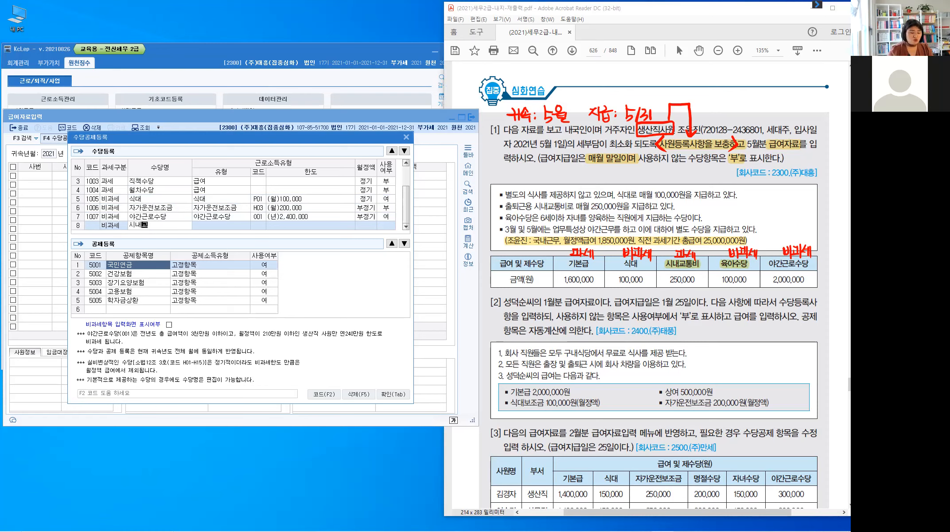
Register 시내교통비 as a 과세 allowance in row 8, with 월정액 set to 정기 and 사용여부 to 여
left_click(111, 226)
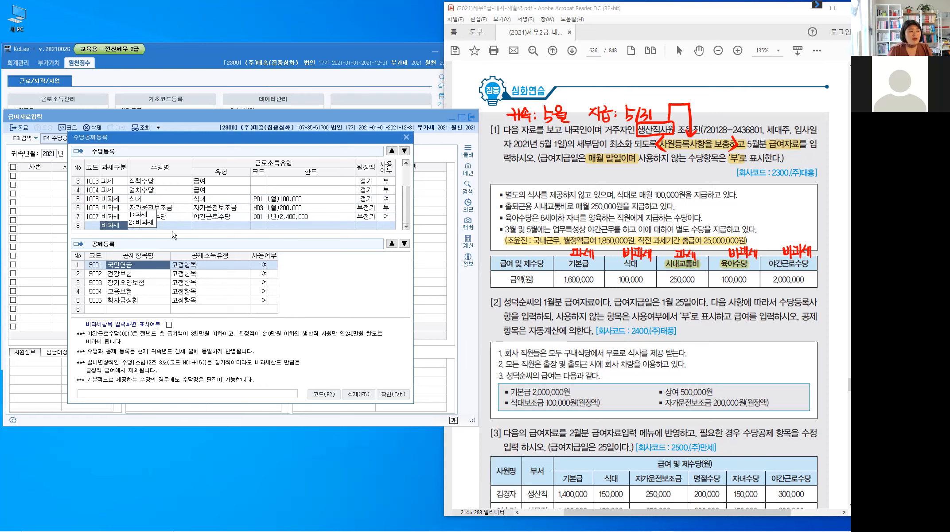
key("1")
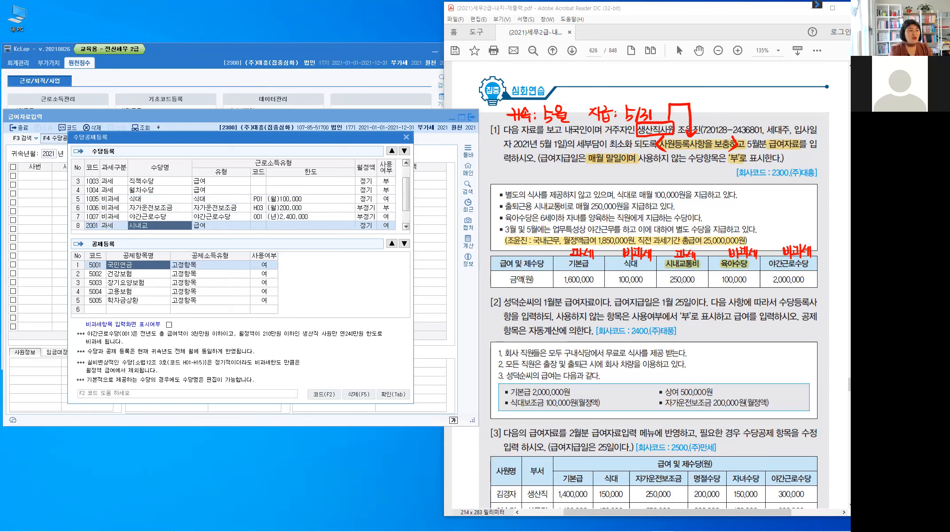
type("시내")
type("교토")
type("통비")
key("Return")
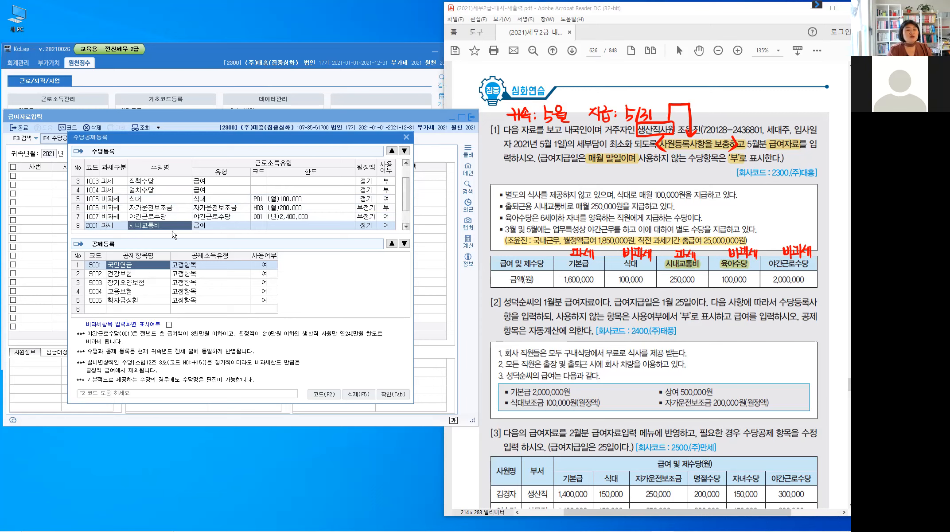
key("Return")
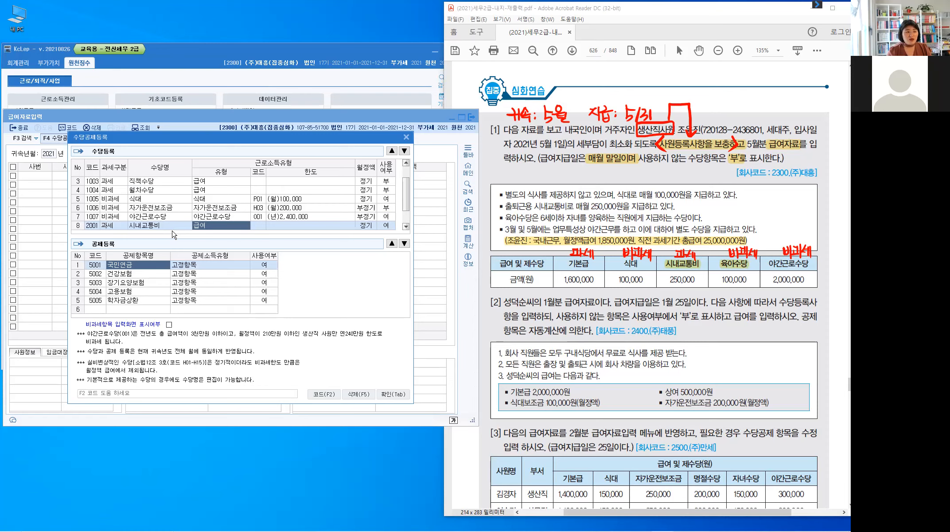
key("Return")
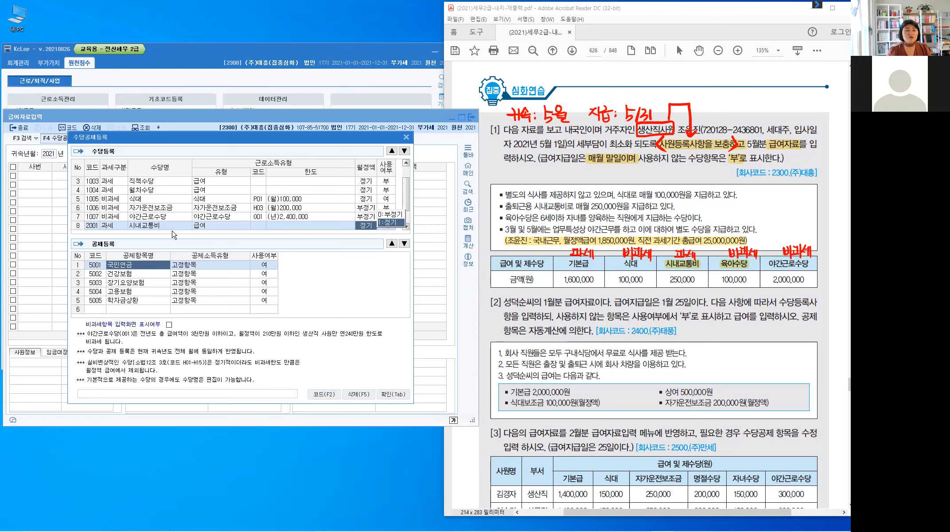
key("Return")
key("Return")
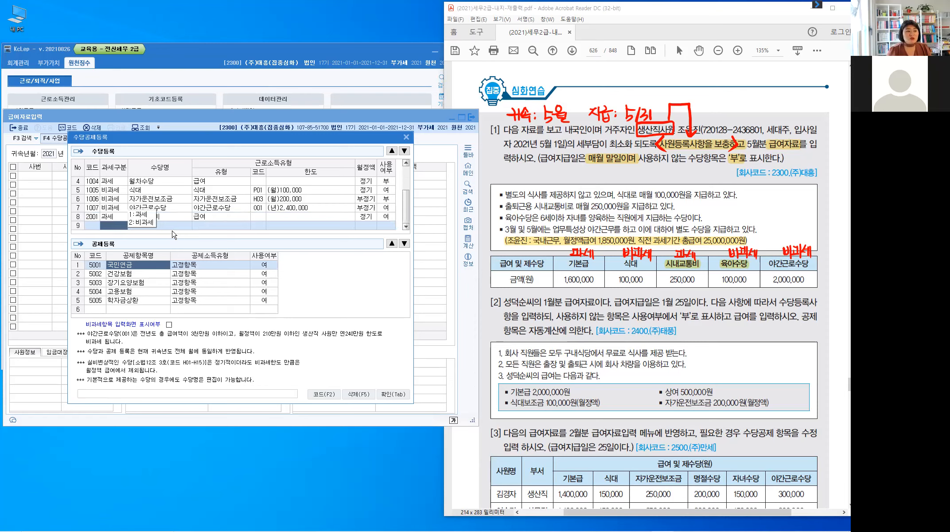
Register 육아수당 as a 비과세 allowance in row 9 using 비과세코드 Q01, with 월정액 정기 and 사용여부 여
type("2")
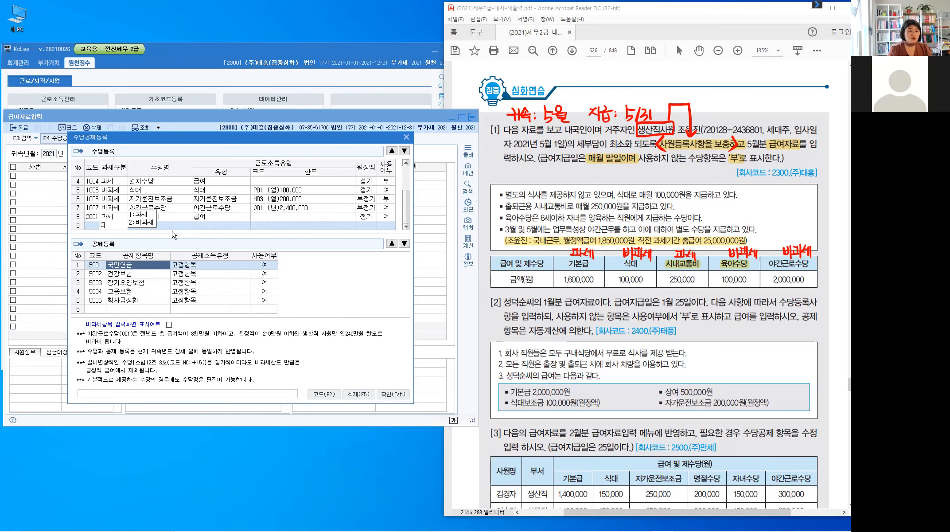
key("Return")
type("육아수당")
key("Return")
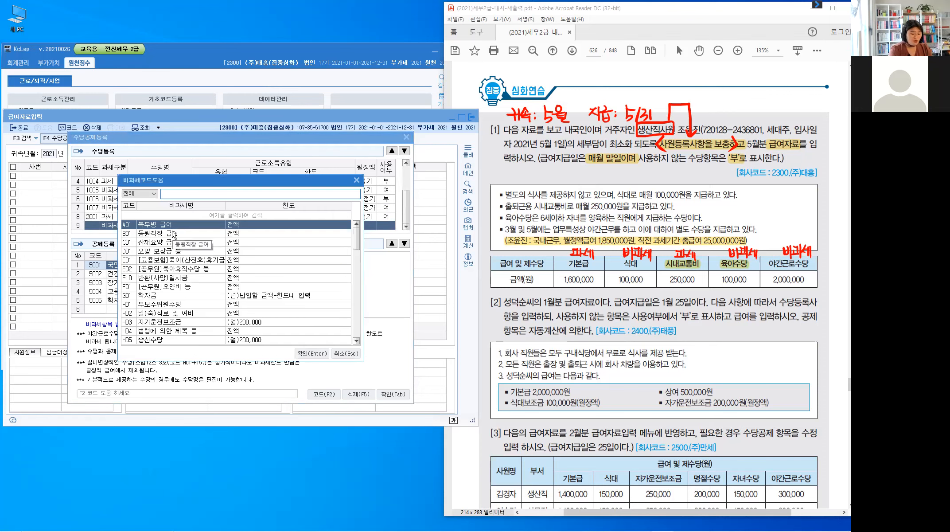
type("유")
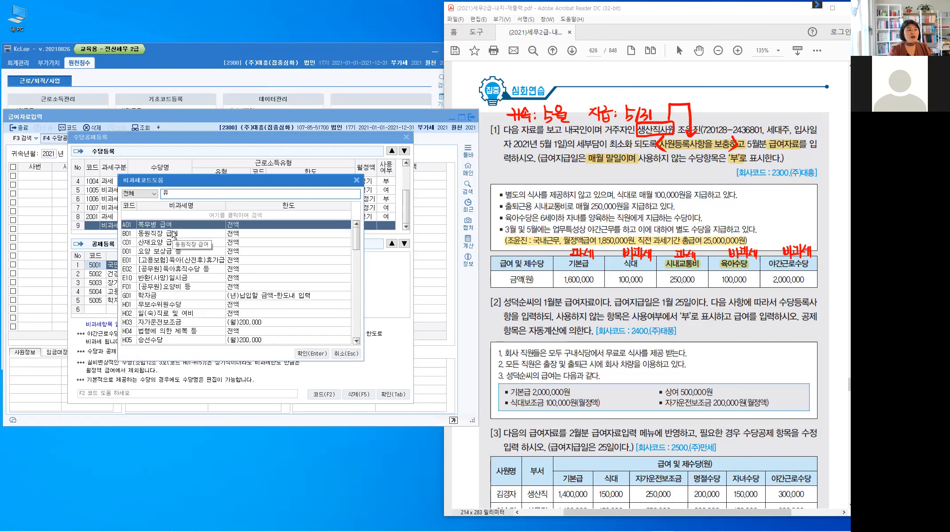
type("육아")
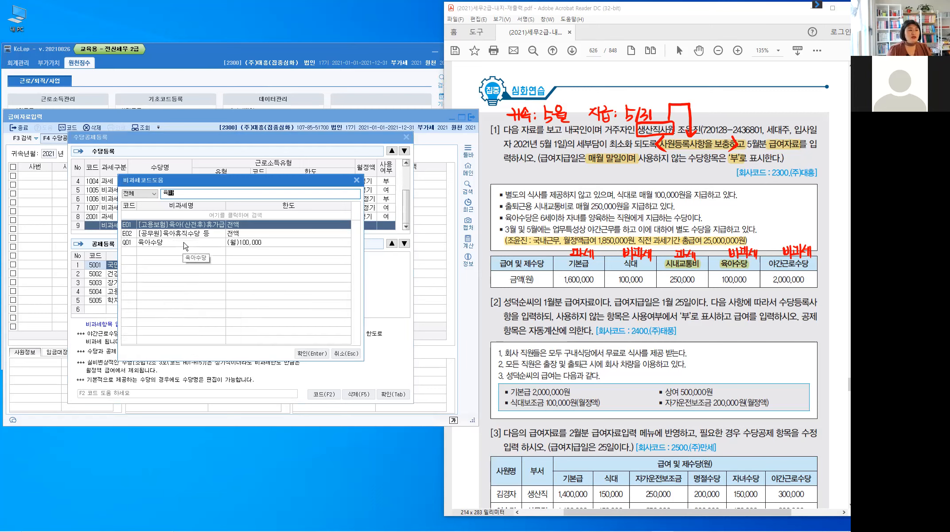
left_click(184, 243)
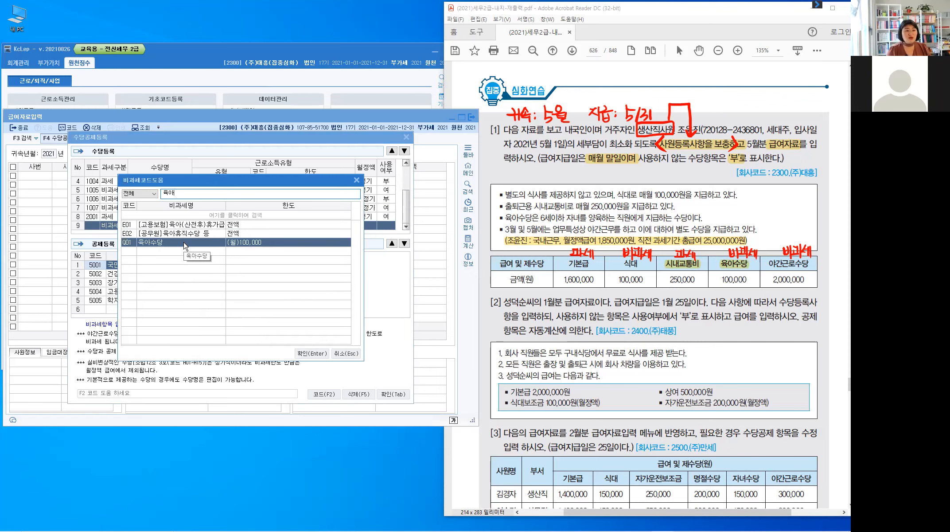
double_click(185, 243)
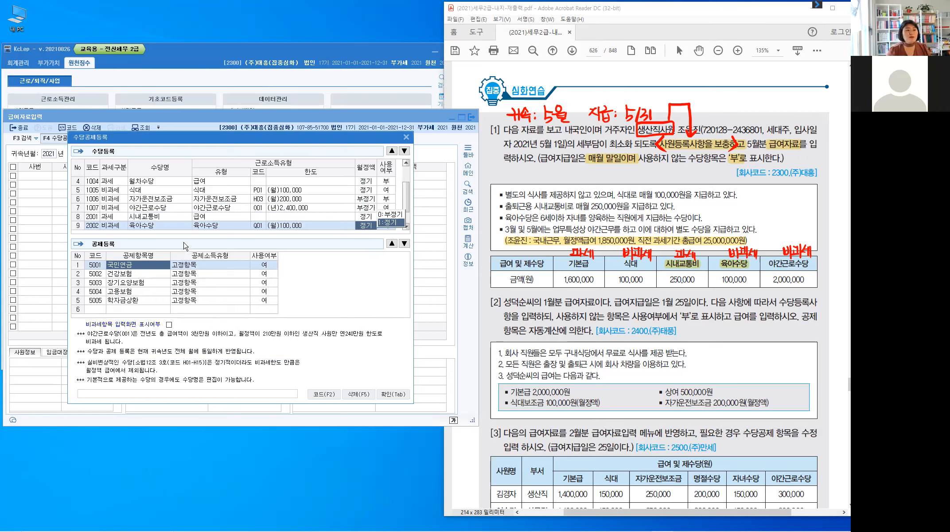
key("Return")
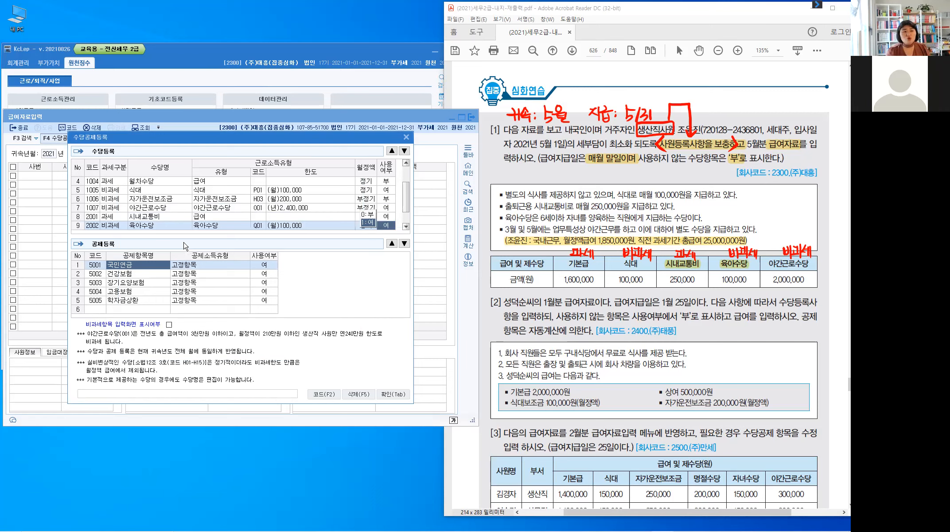
key("Return")
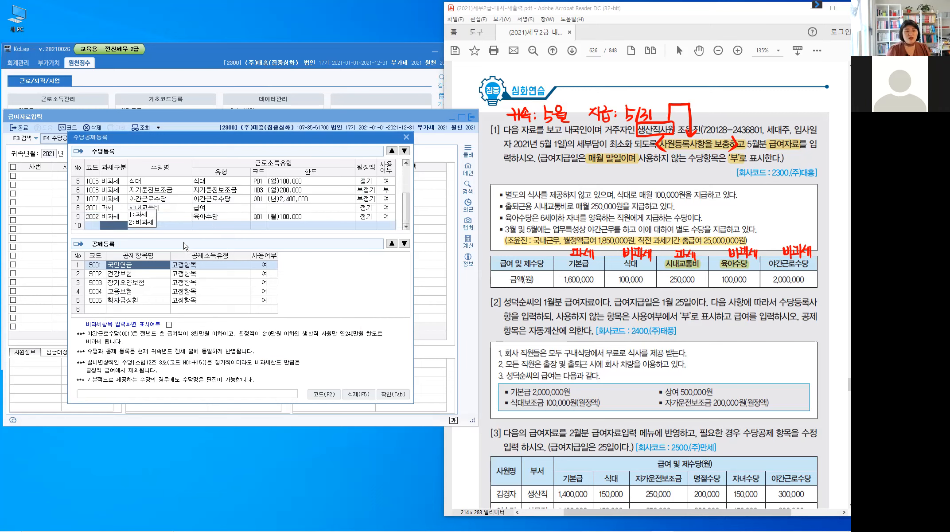
left_click(118, 210)
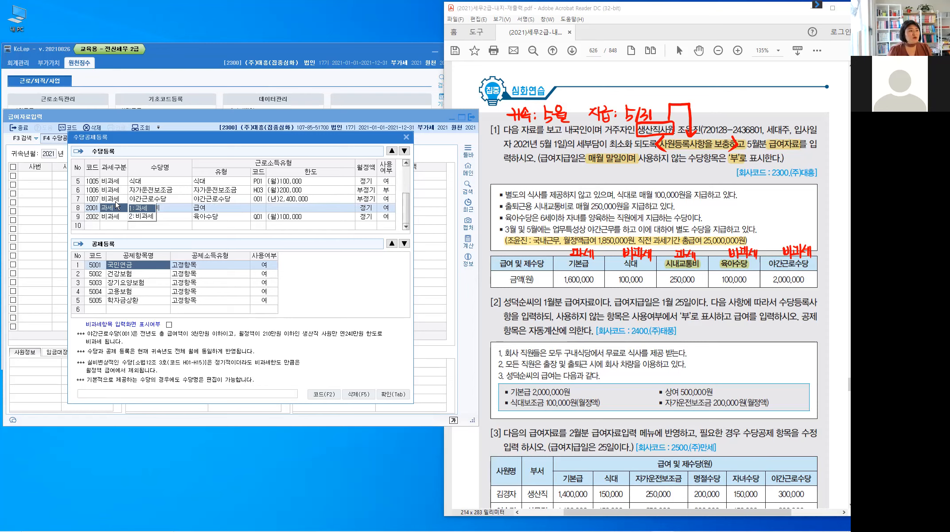
Move the 야간근로수당 allowance down to row 9, below 육아수당, and confirm the 수당공제등록 settings
left_click(116, 202)
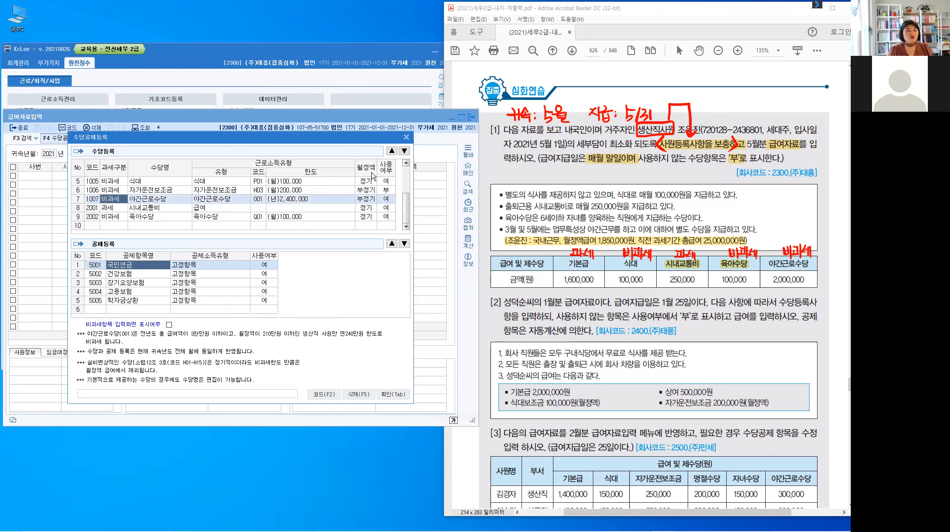
double_click(404, 151)
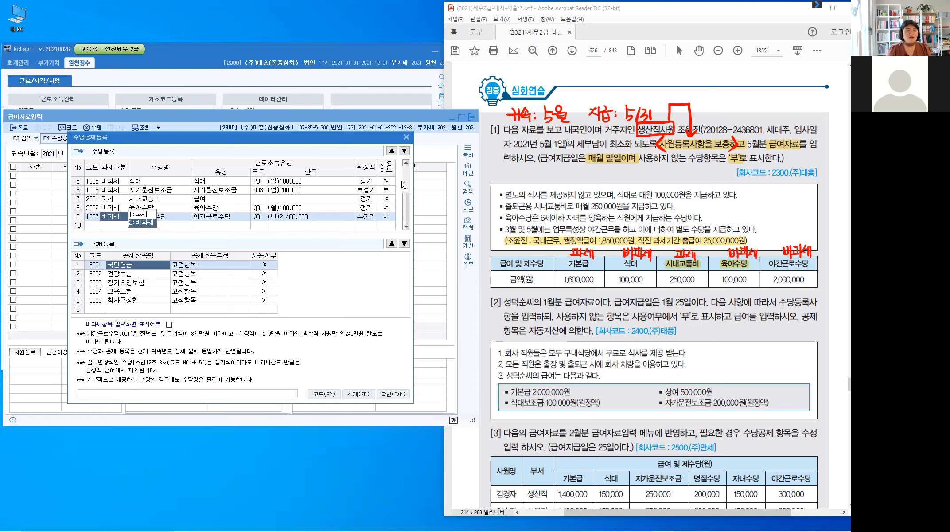
left_click(405, 163)
left_click_drag(402, 159, 402, 179)
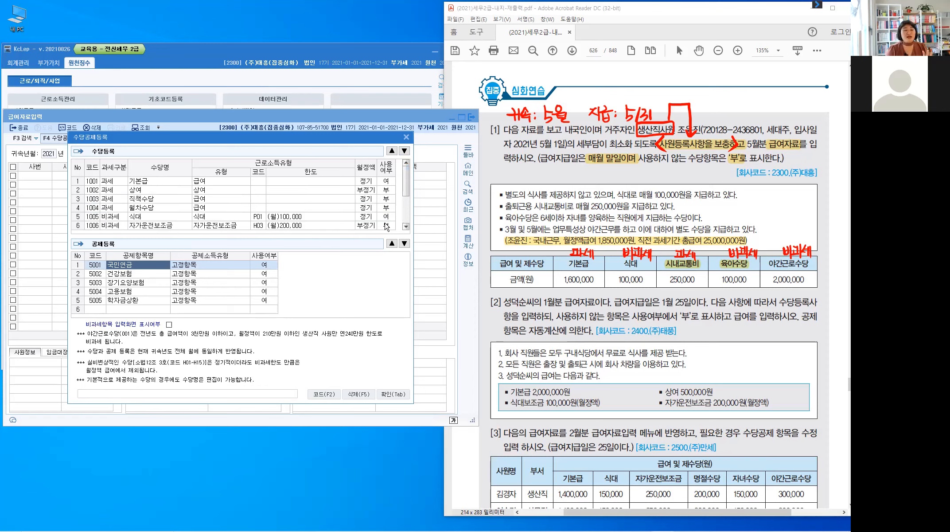
scroll(248, 202, "down", 2)
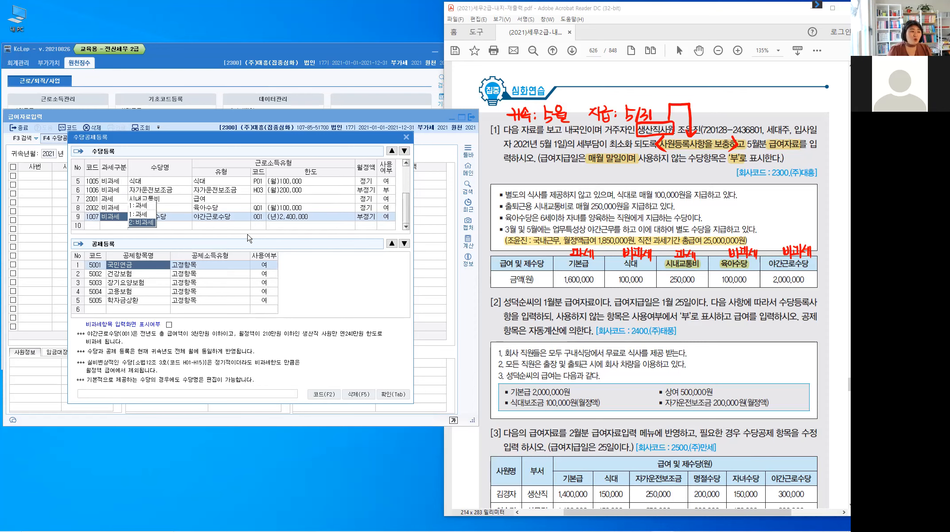
left_click(168, 326)
left_click(169, 330)
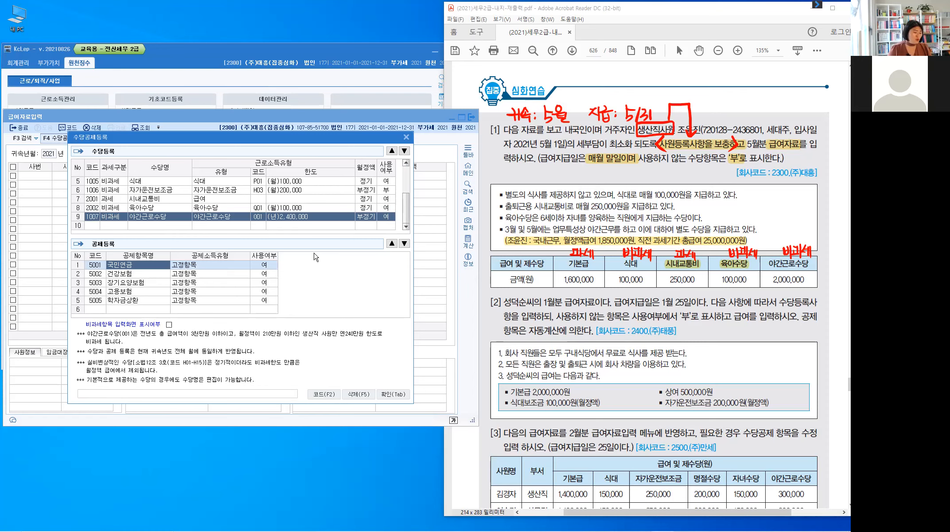
left_click(393, 394)
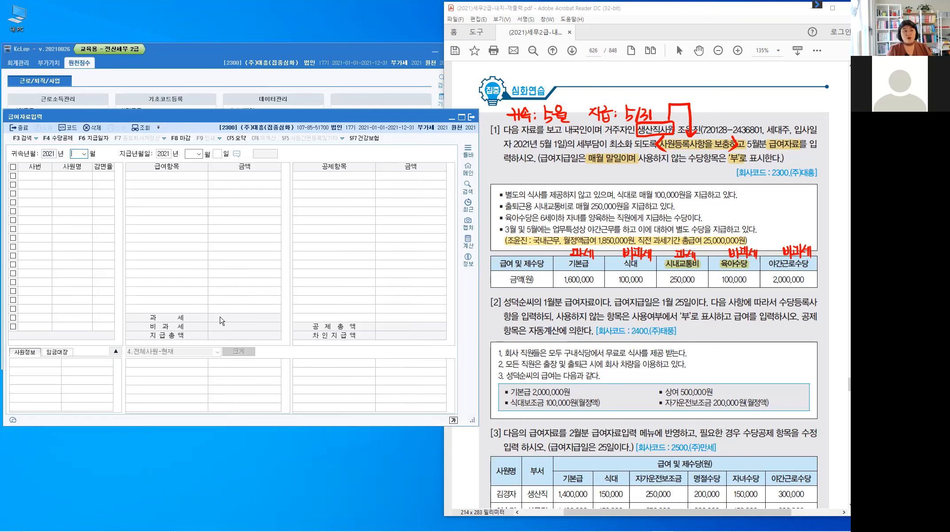
Set 귀속년월 to May 2021 with the payment date 2021-05-31 and load the employee list
type("5")
key("Return")
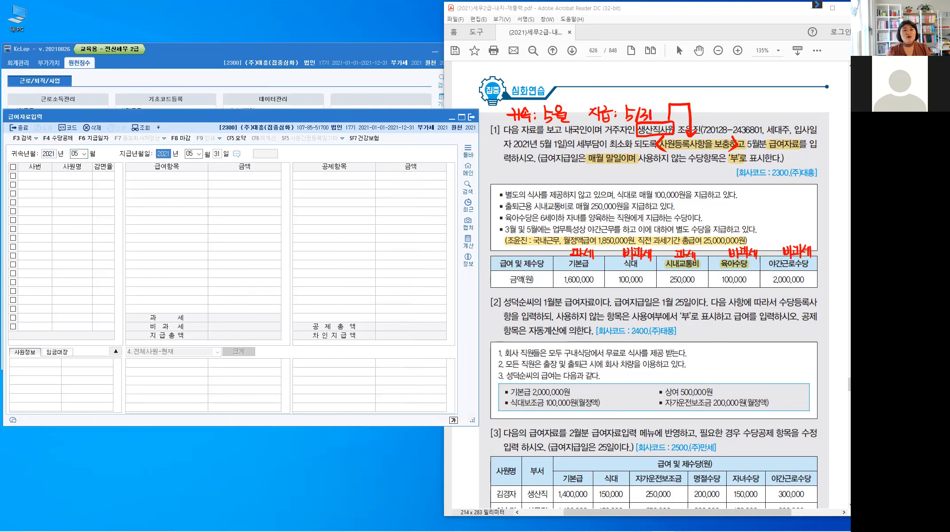
key("Return")
key("Return")
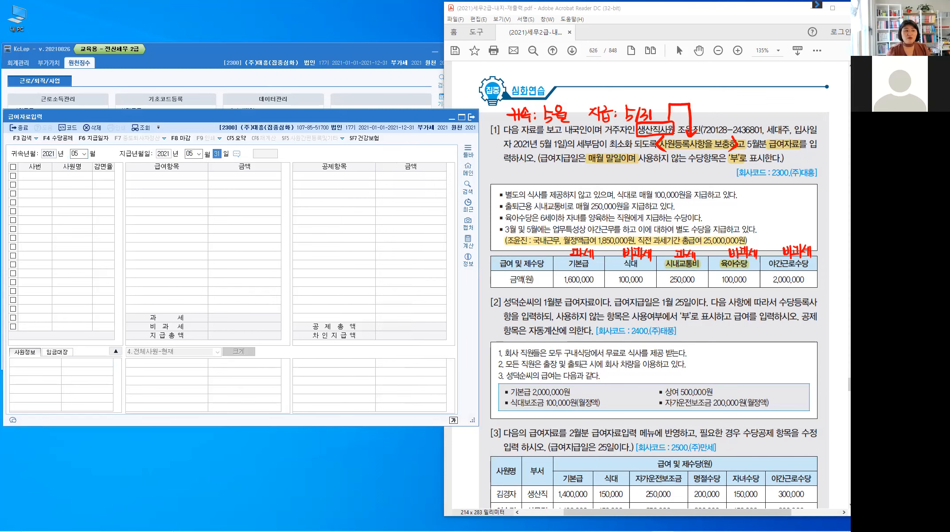
key("Return")
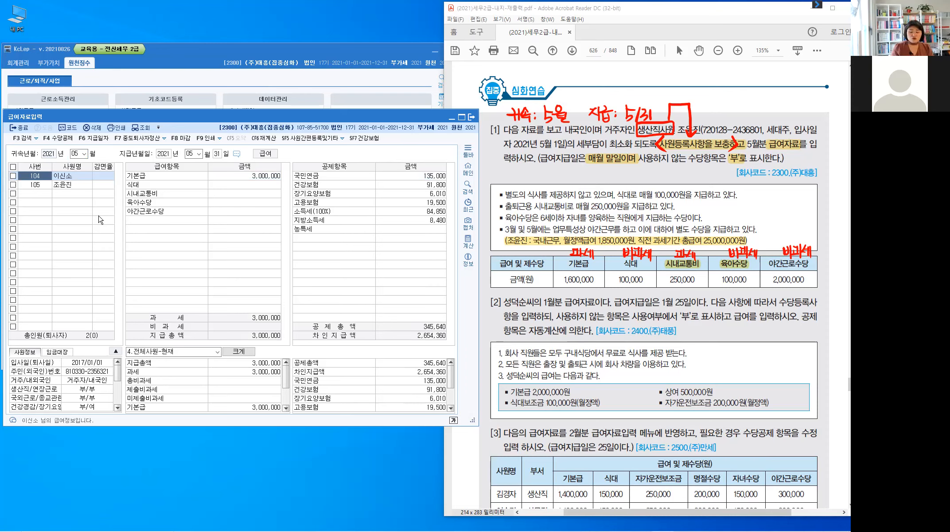
Enter 기본급 1,600,000 and 식대 100,000 for exercise [1]'s production employee
key("Down")
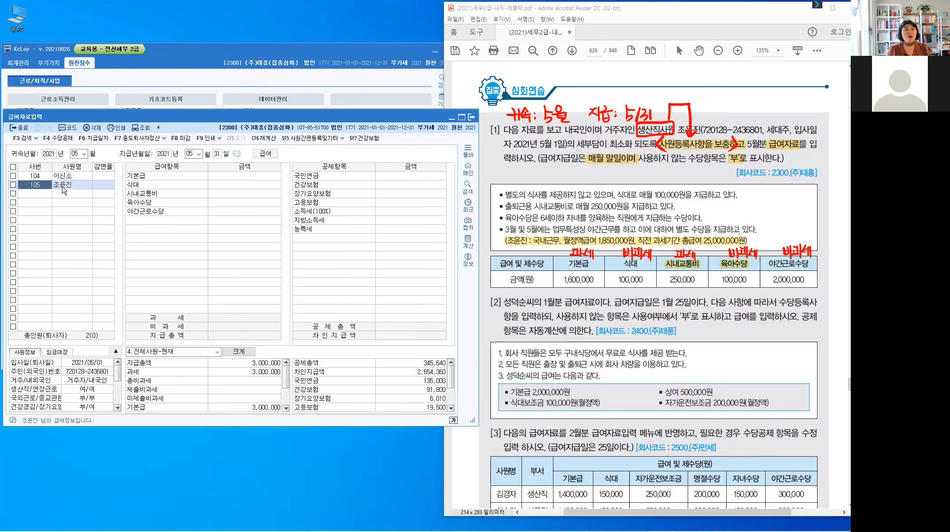
left_click(39, 189)
left_click(220, 179)
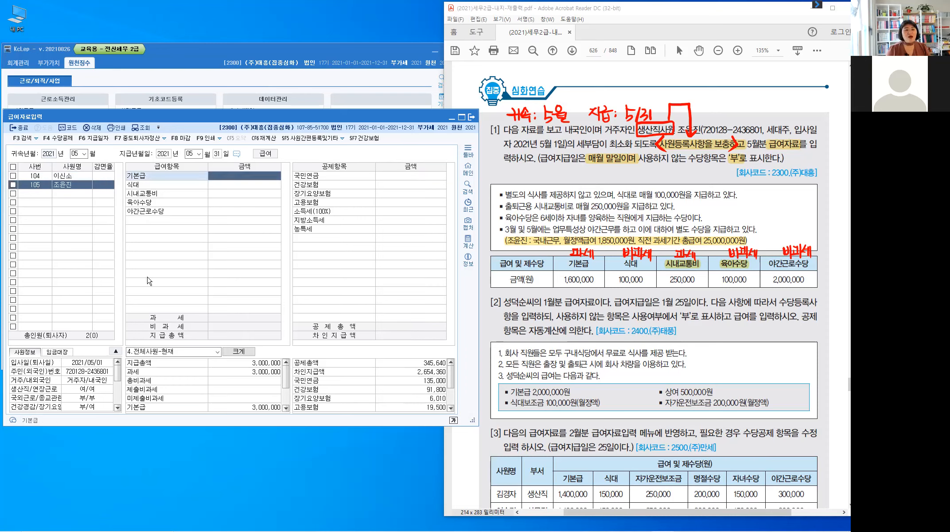
type("1,600,000")
key("Return")
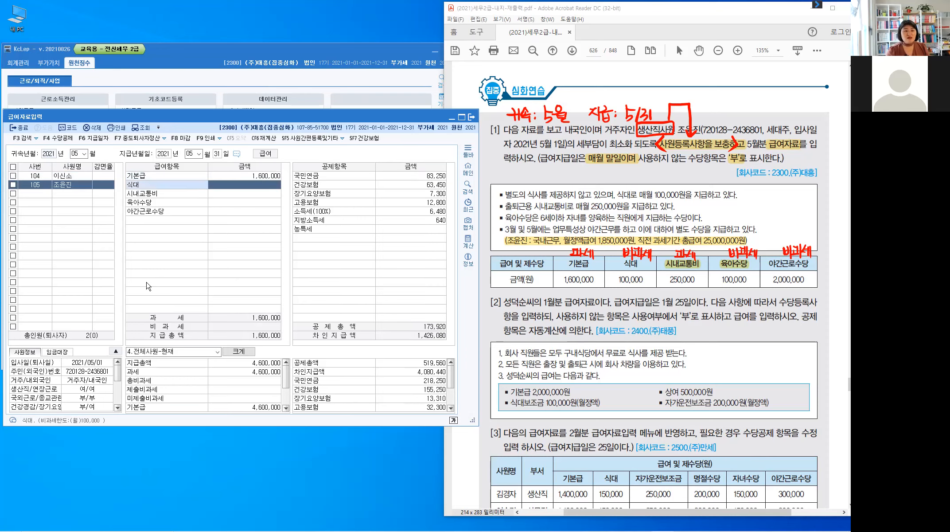
type("1")
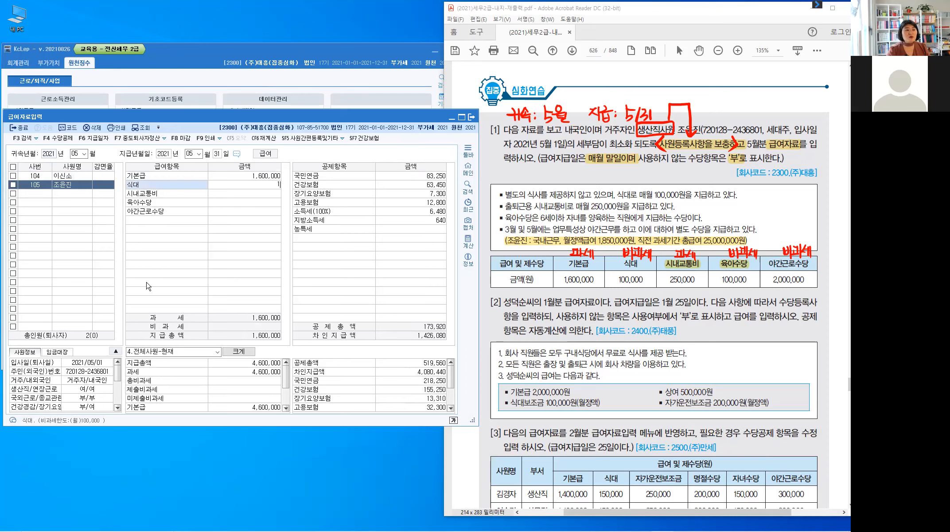
type("00,000")
key("Return")
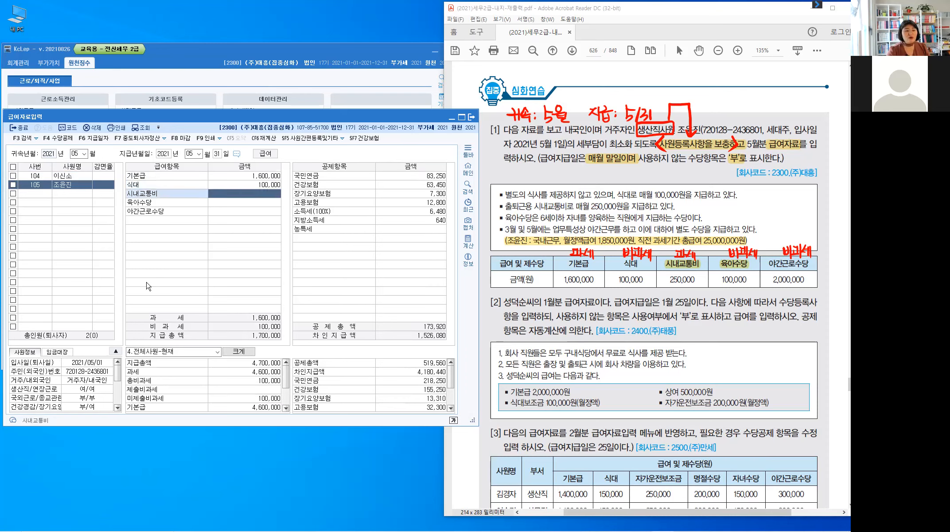
Enter 시내교통비 250,000, 육아수당 100,000 and 야간근로수당 2,000,000 for the same production employee
type("250,000")
key("Return")
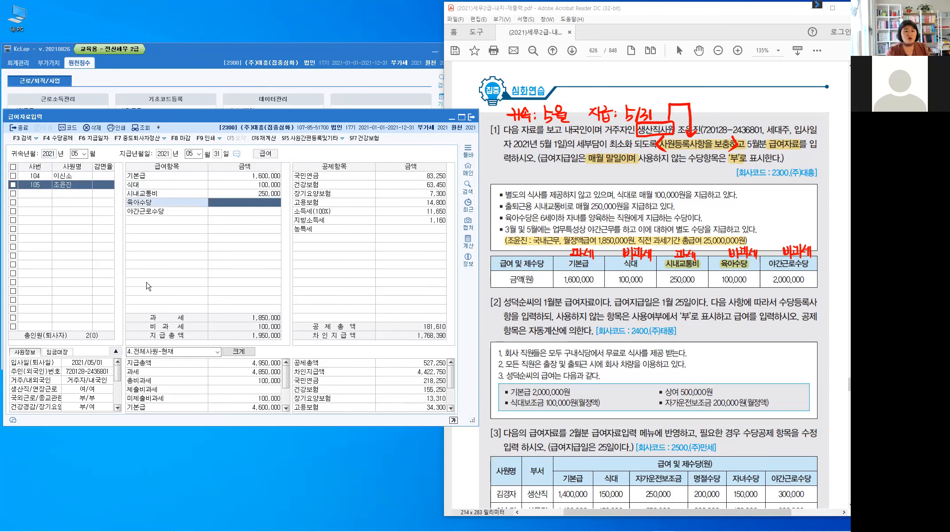
type("1000000")
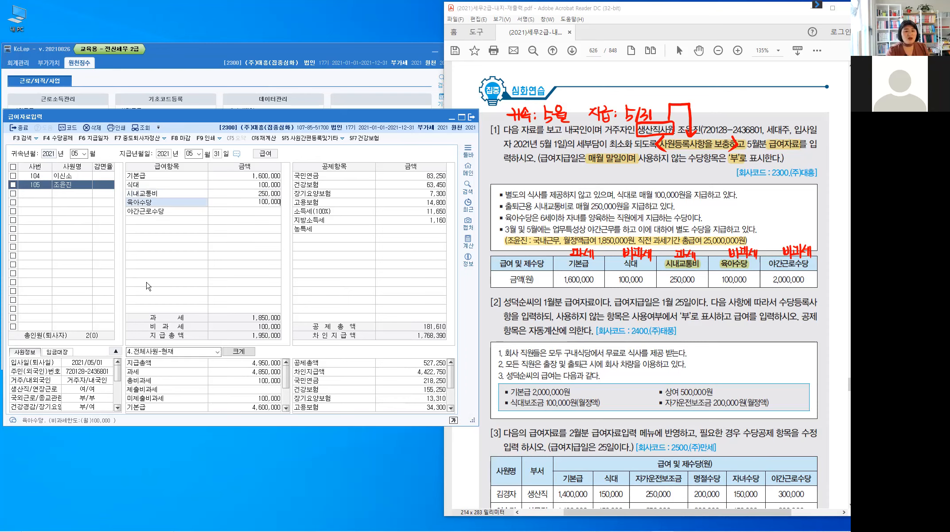
key("Return")
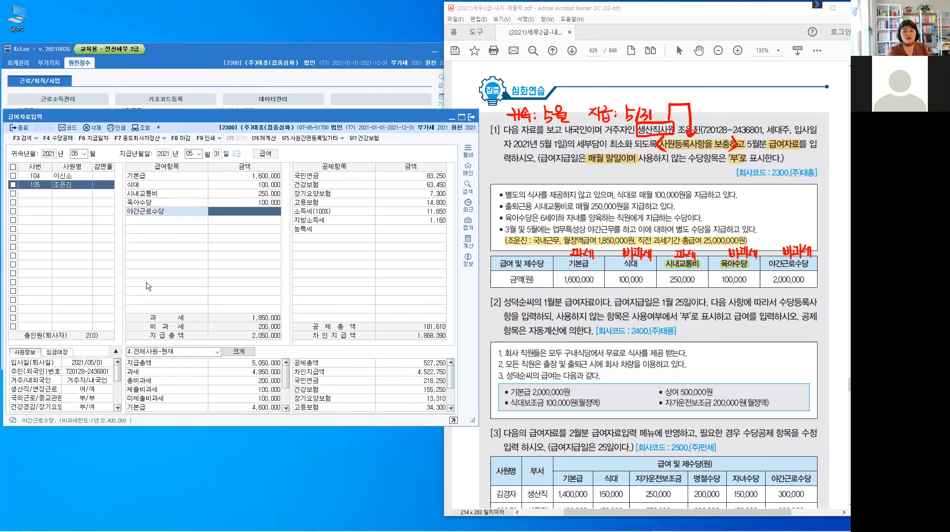
type("2000000")
key("Return")
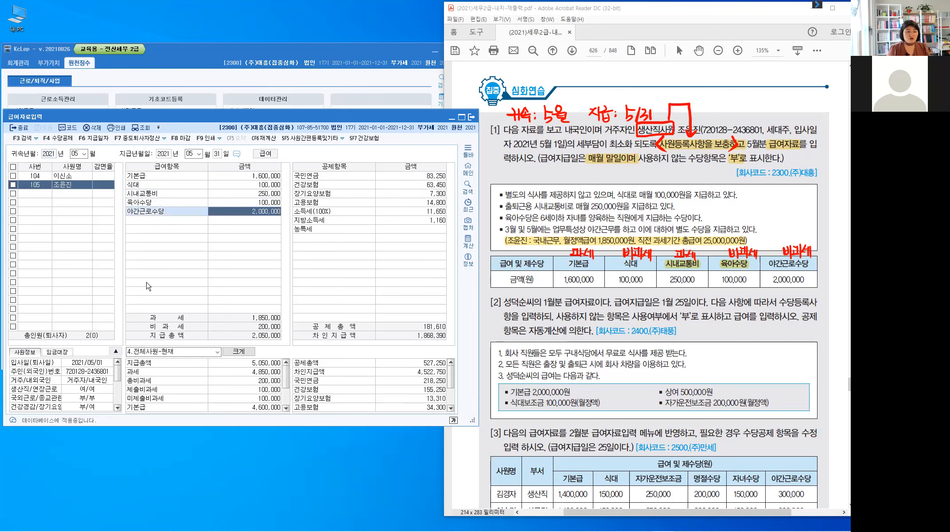
left_click(249, 211)
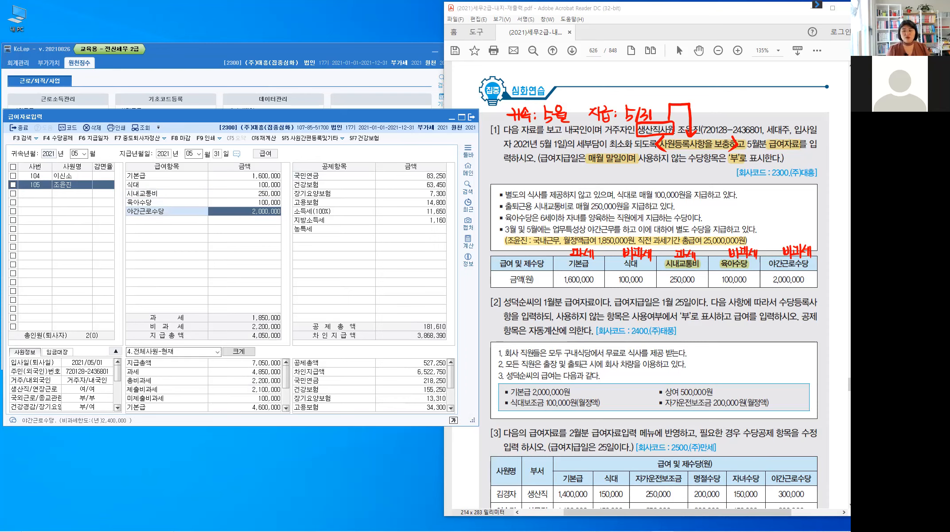
Review the production employee's 생산직등여부 and 연장근로비과세 settings in 사원등록, closing it to return to the May payroll
key("alt+Tab")
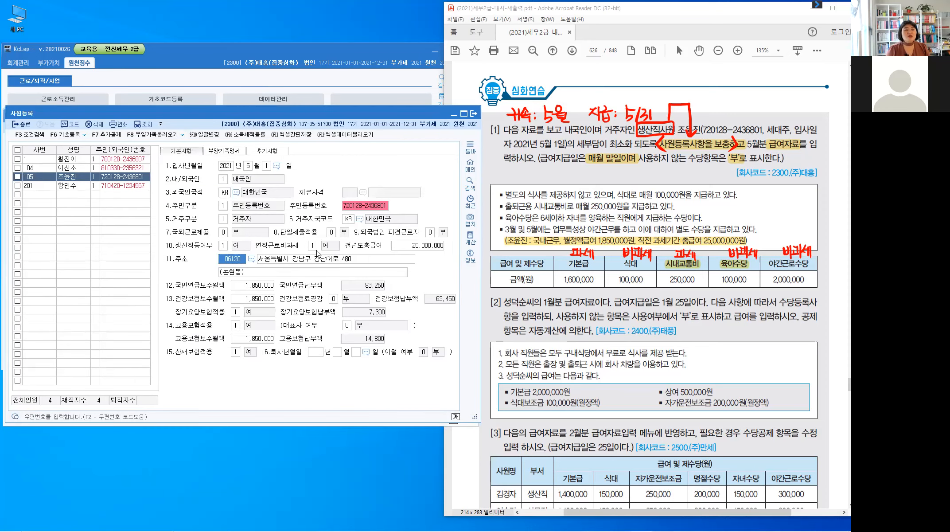
key("ctrl")
left_click(26, 126)
left_click(23, 126)
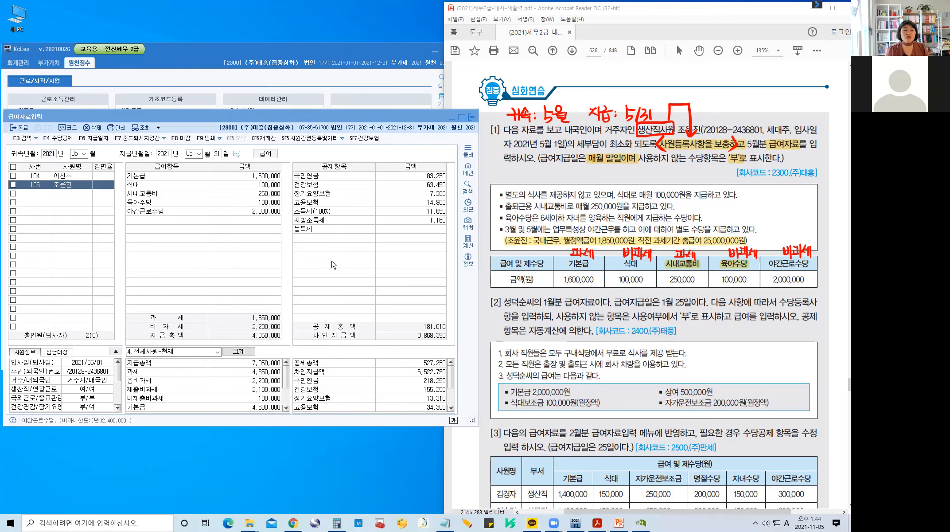
left_click(227, 226)
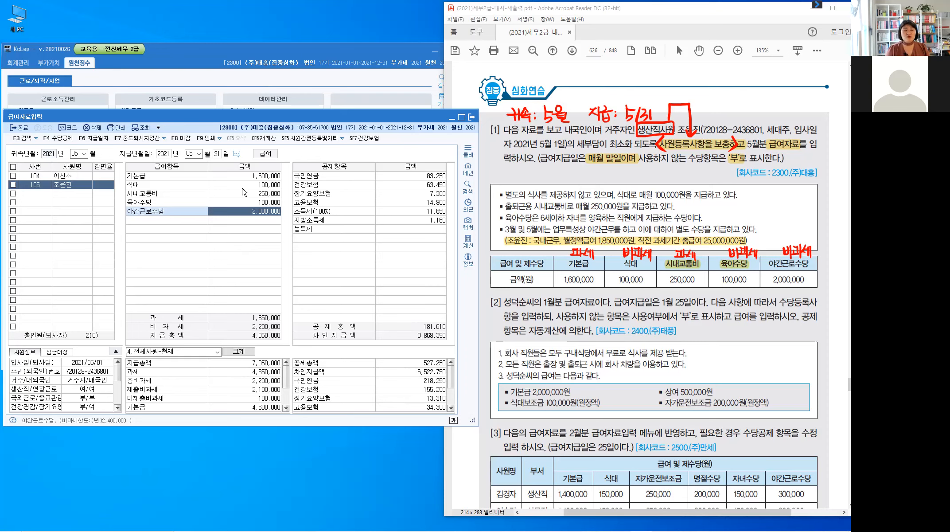
key("ctrl")
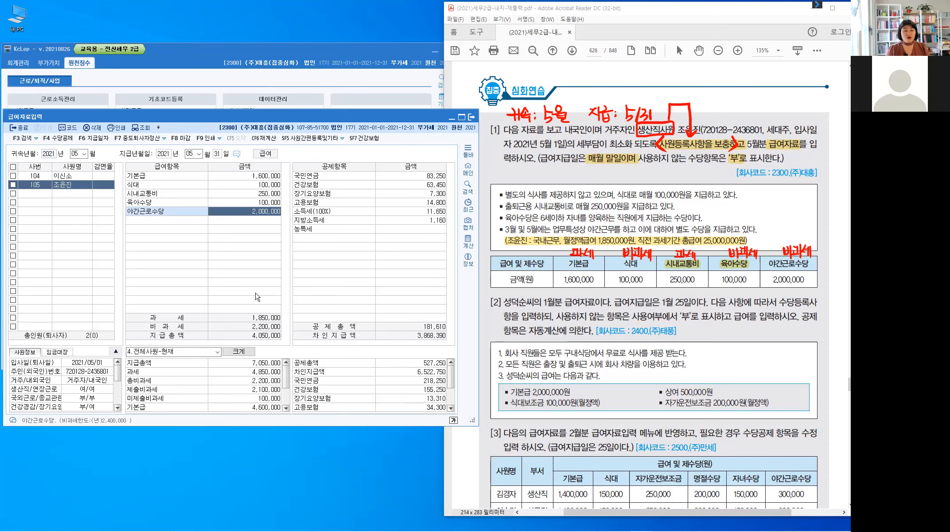
Close 급여자료입력 and clear the red handwritten annotations from exercise [1]
left_click(22, 129)
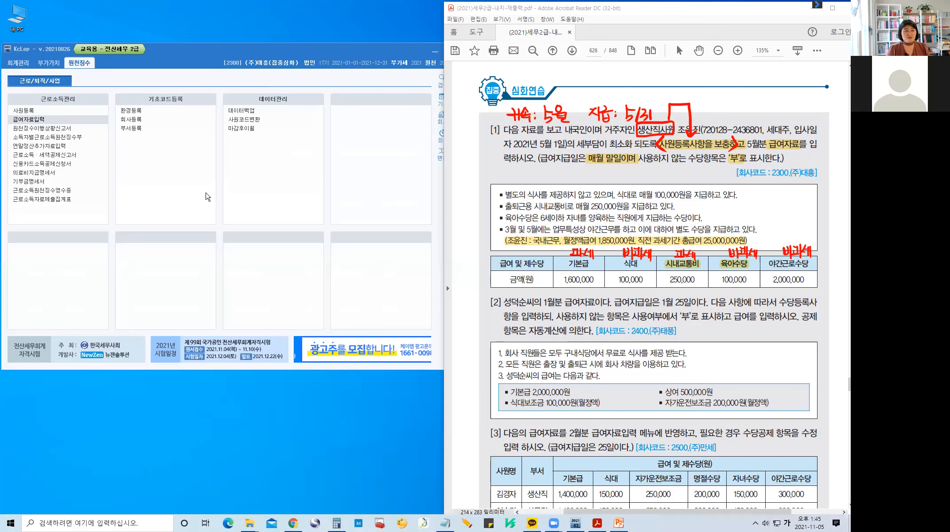
left_click(663, 306)
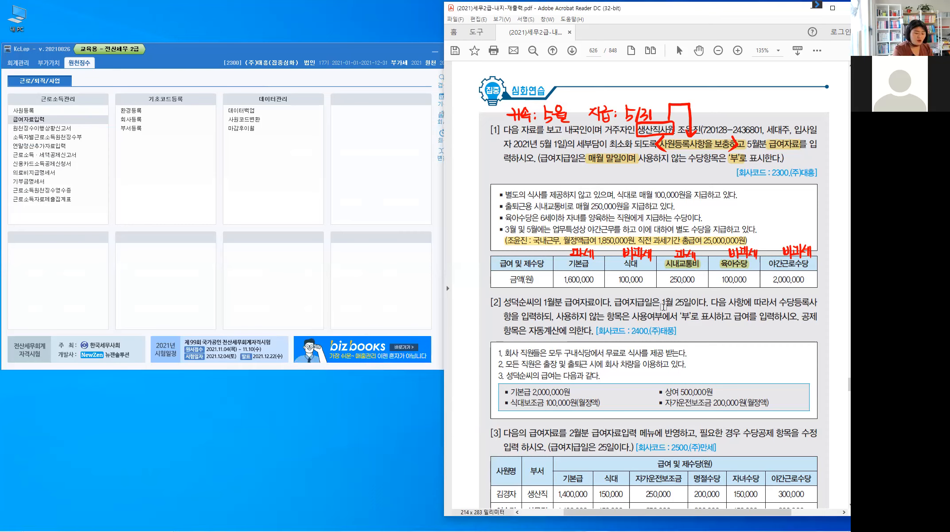
key("Escape")
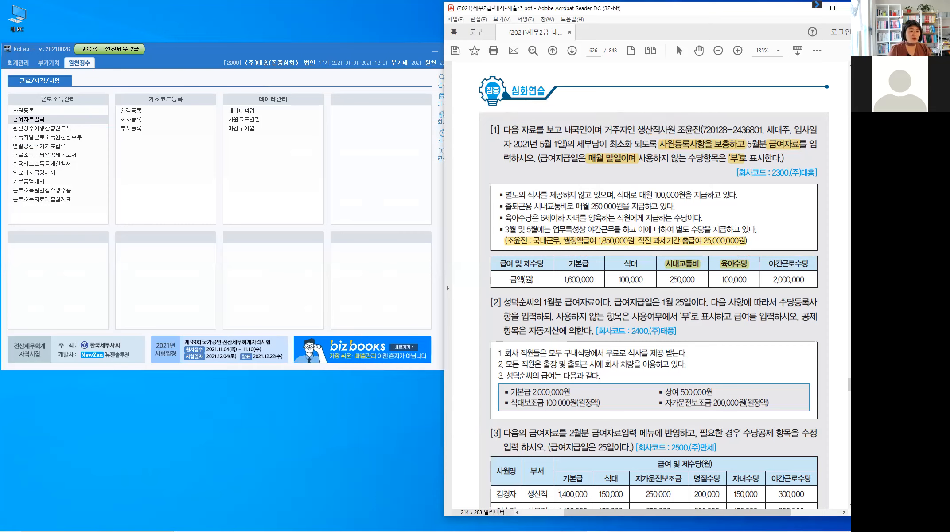
Change the working company to code 2400, (주)태풍, for exercise [2]
scroll(614, 315, "down", 5)
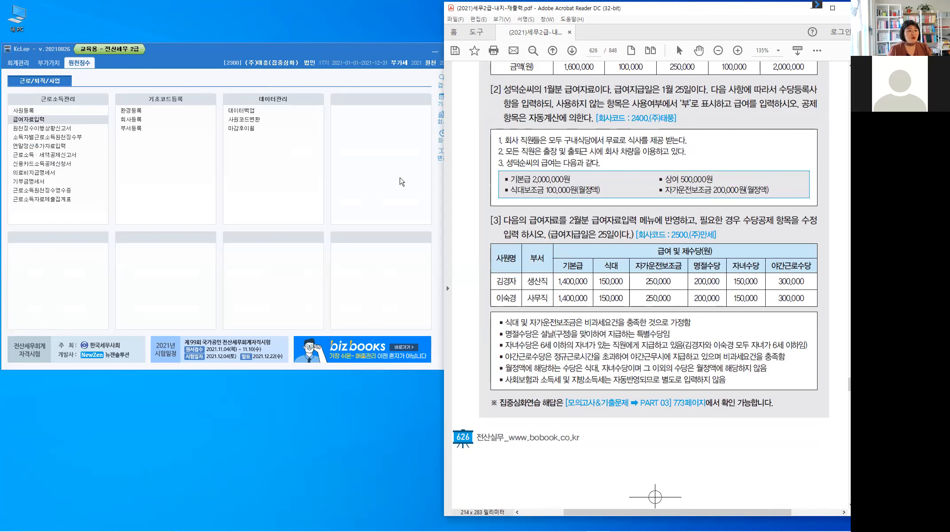
left_click(439, 130)
left_click(442, 118)
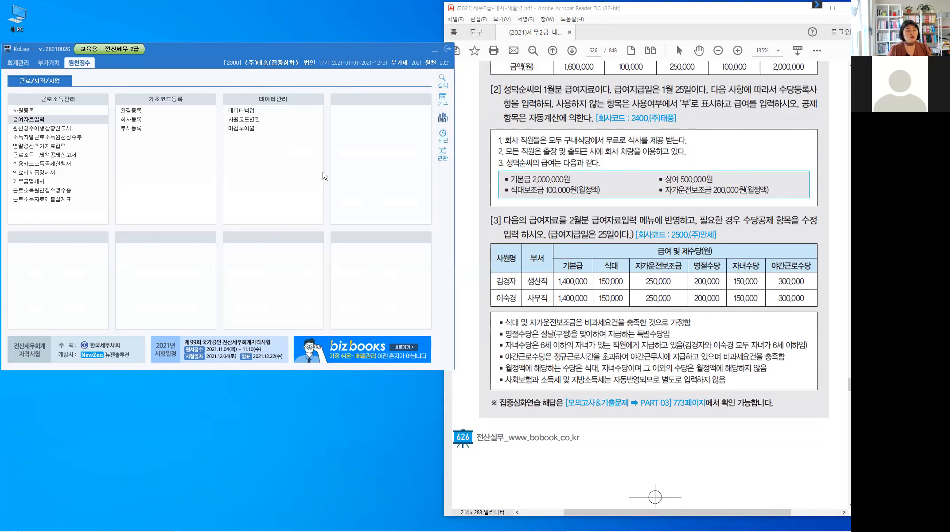
type("2")
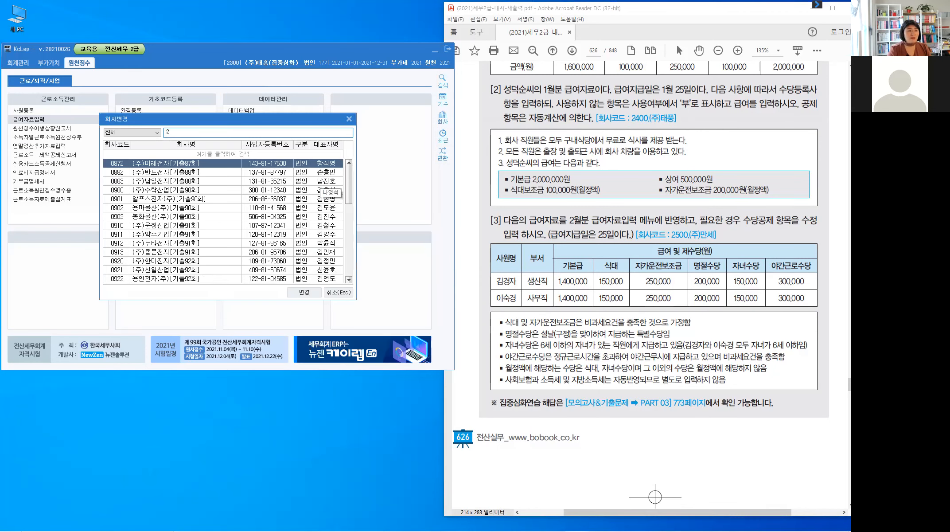
type("400")
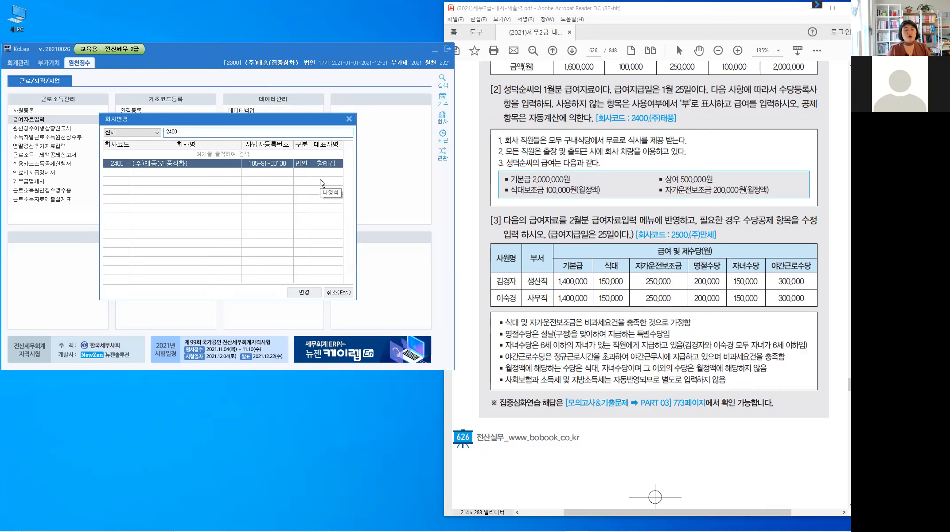
key("Return")
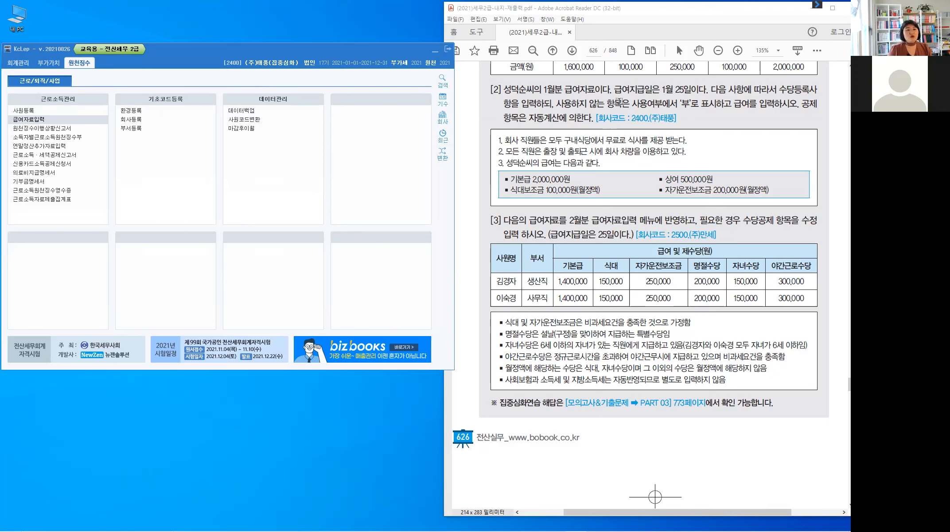
Open 급여자료입력 for company 2400 and highlight the 1월 25일 payday sentence and the word 구내식당 in exercise [2]
left_click_drag(615, 89, 686, 89)
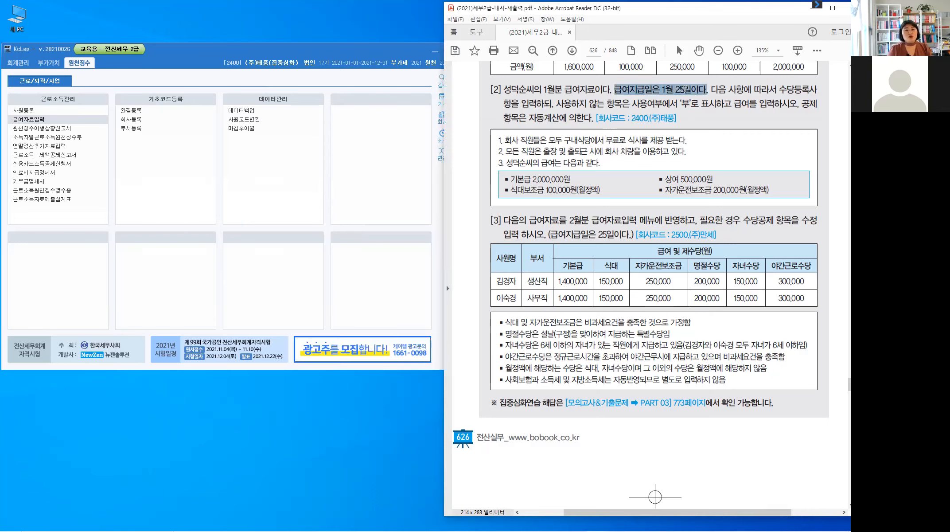
left_click(681, 99)
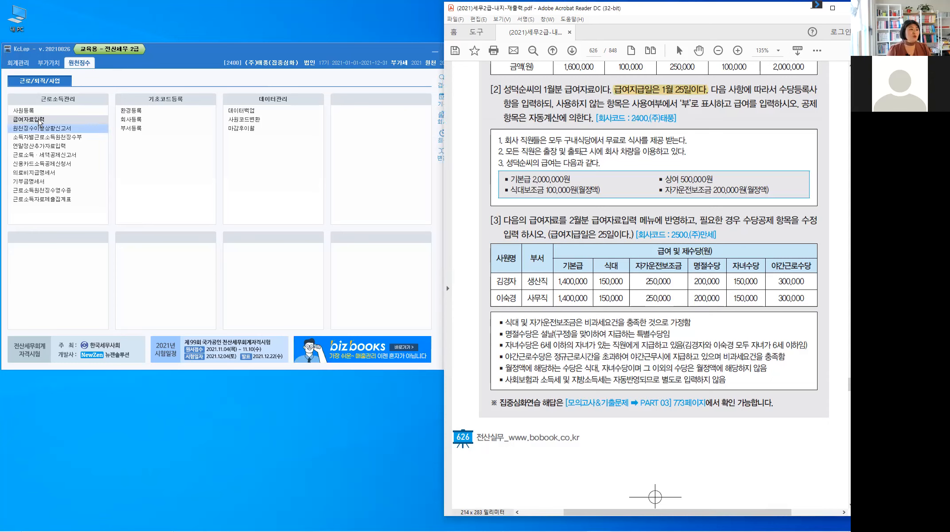
left_click(39, 120)
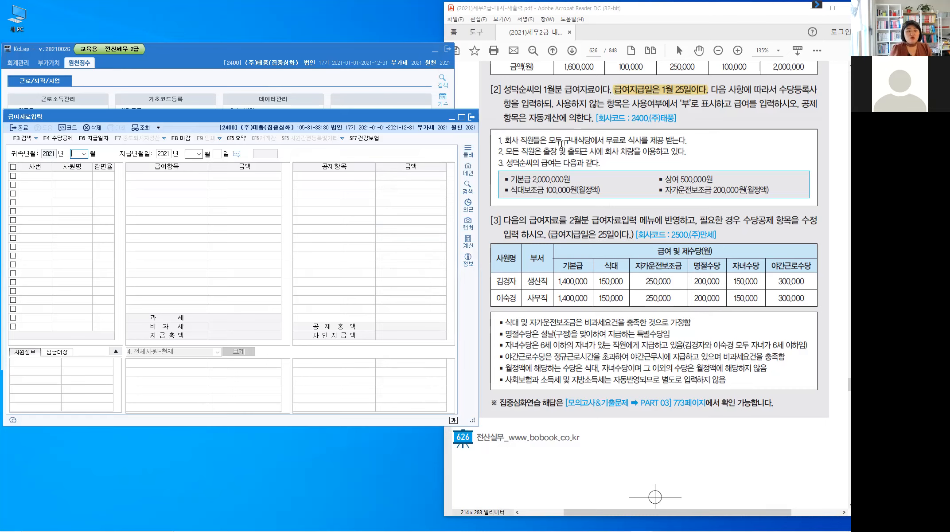
left_click_drag(565, 141, 590, 141)
left_click(582, 182)
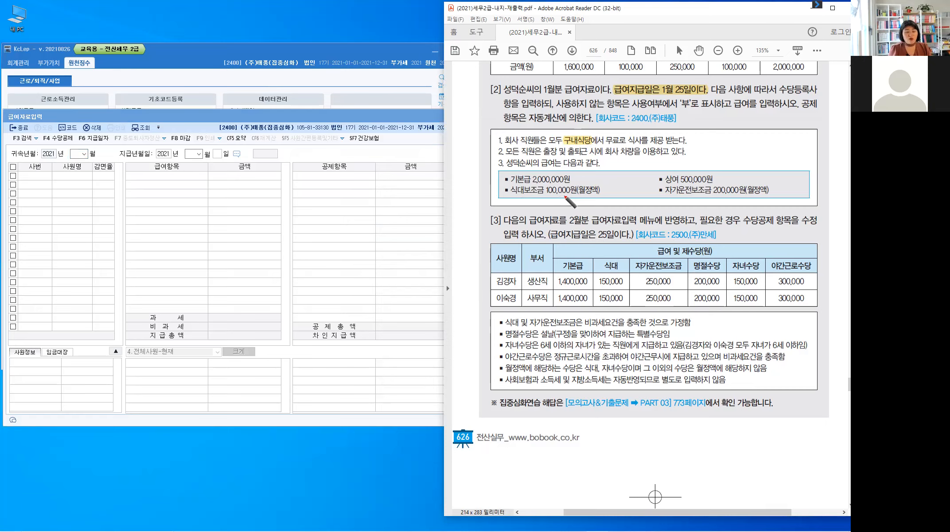
Write 과세 in red beside 식대보조금 100,000원 in exercise [2], and highlight the phrase 회사 차량을 이용하고
left_click_drag(603, 186, 607, 194)
left_click_drag(602, 194, 614, 192)
left_click_drag(616, 189, 614, 195)
left_click_drag(615, 191, 620, 197)
left_click_drag(623, 186, 622, 199)
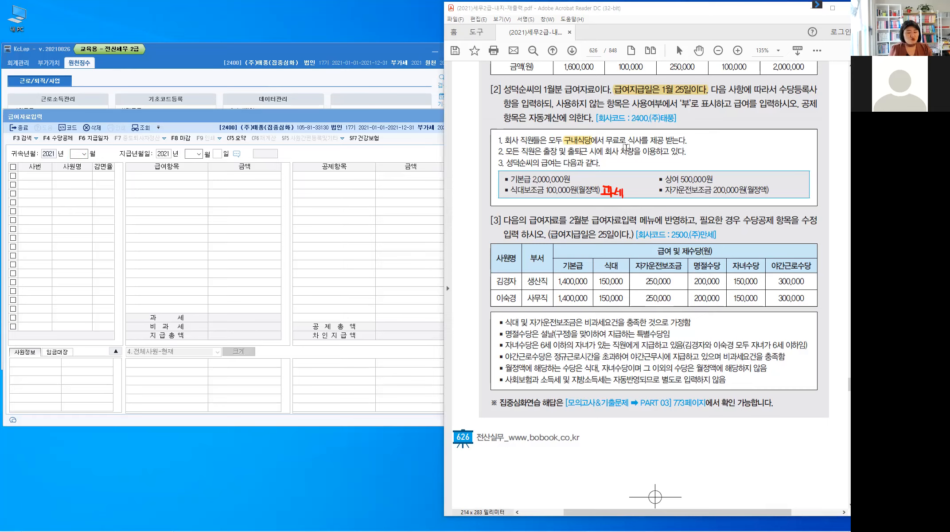
key("alt")
mouse_move(605, 152)
left_mouse_down()
mouse_move(645, 153)
mouse_move(634, 153)
left_mouse_up()
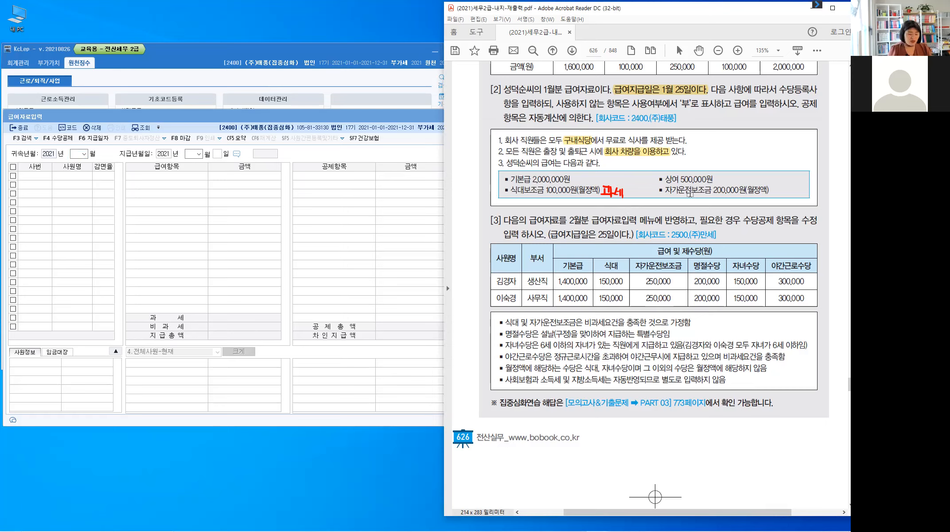
Write 과세 in red beside 자가운전보조금 200,000원 in exercise [2]
key("alt+1")
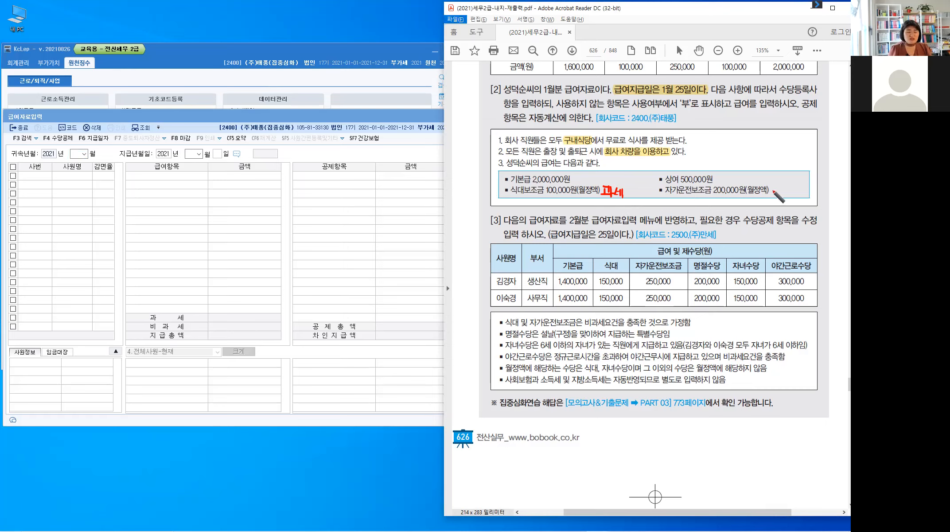
left_click_drag(774, 187, 776, 195)
left_click_drag(770, 194, 780, 193)
left_click_drag(782, 185, 781, 197)
left_click_drag(782, 191, 784, 193)
left_click_drag(786, 191, 788, 193)
left_click_drag(789, 187, 789, 194)
left_click_drag(791, 186, 791, 194)
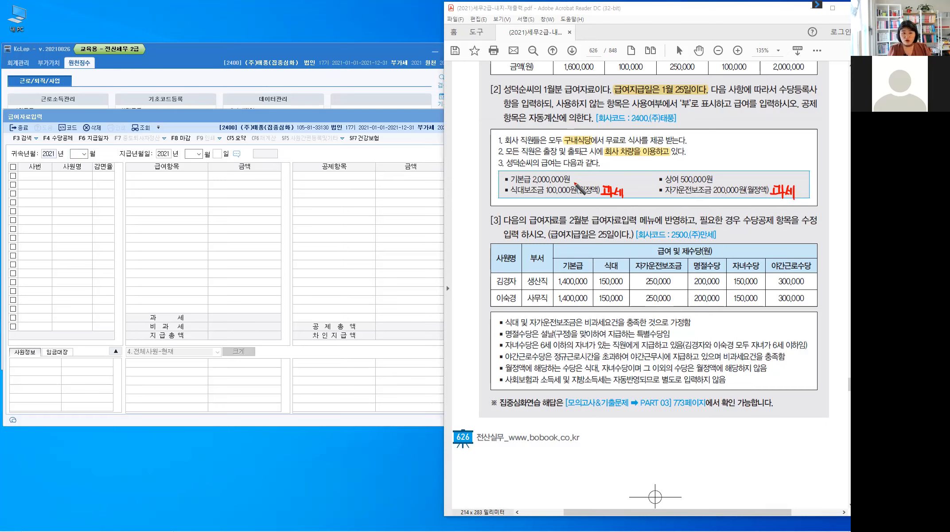
Write 과세 in red beside 기본급 2,000,000원 and 상여 500,000원 in exercise [2]
left_click_drag(572, 172, 575, 179)
left_click_drag(571, 180, 580, 182)
left_click_drag(581, 177, 582, 179)
left_click_drag(585, 175, 587, 178)
left_click_drag(586, 176, 589, 176)
left_click_drag(589, 172, 592, 182)
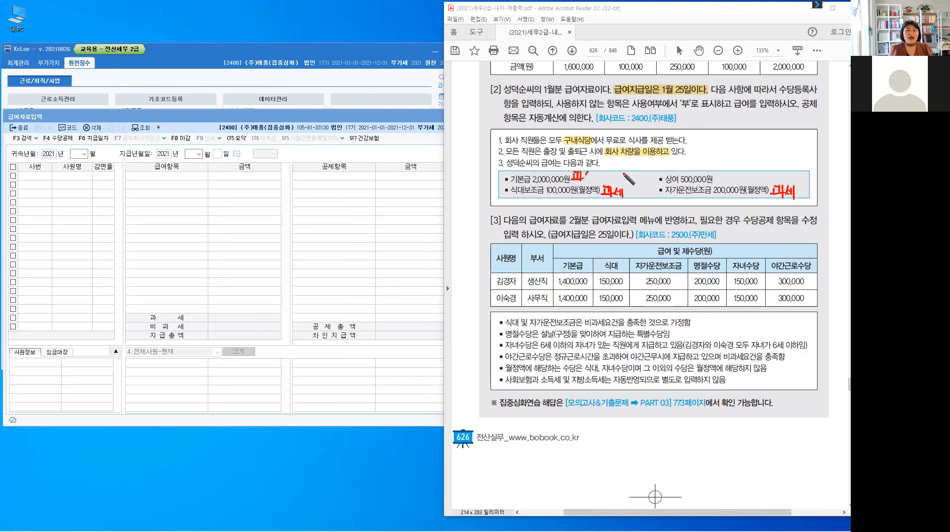
left_click_drag(720, 172, 726, 178)
left_click_drag(724, 175, 723, 180)
left_click_drag(719, 181, 734, 181)
left_click_drag(736, 176, 741, 177)
left_click_drag(741, 172, 741, 181)
left_click_drag(744, 171, 744, 182)
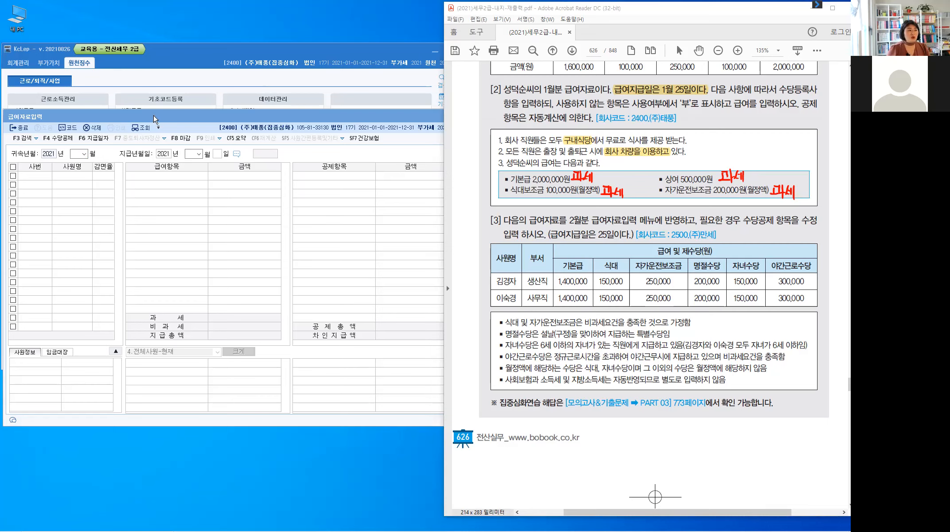
Open 수당공제등록 from the payroll entry and set 사용여부 to 부 for 직책수당 and 월차수당
left_click(84, 153)
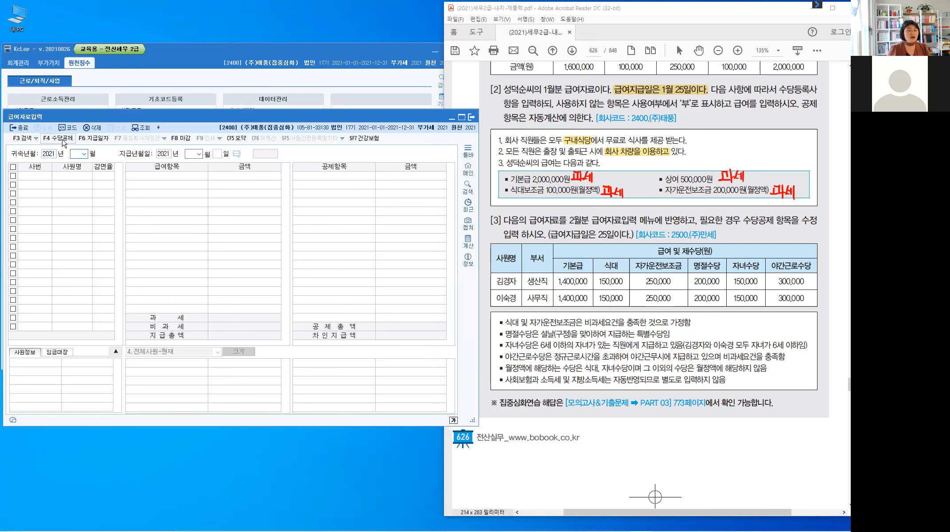
left_click(62, 141)
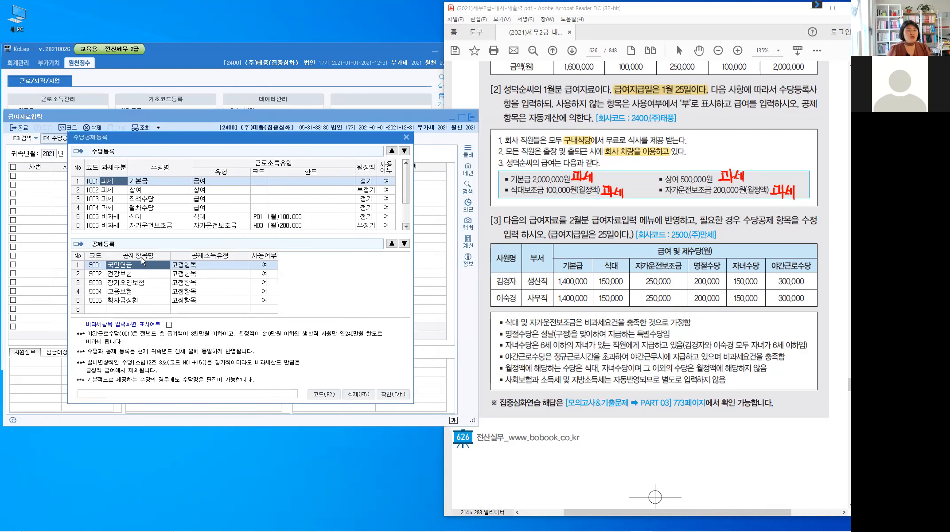
left_click(117, 191)
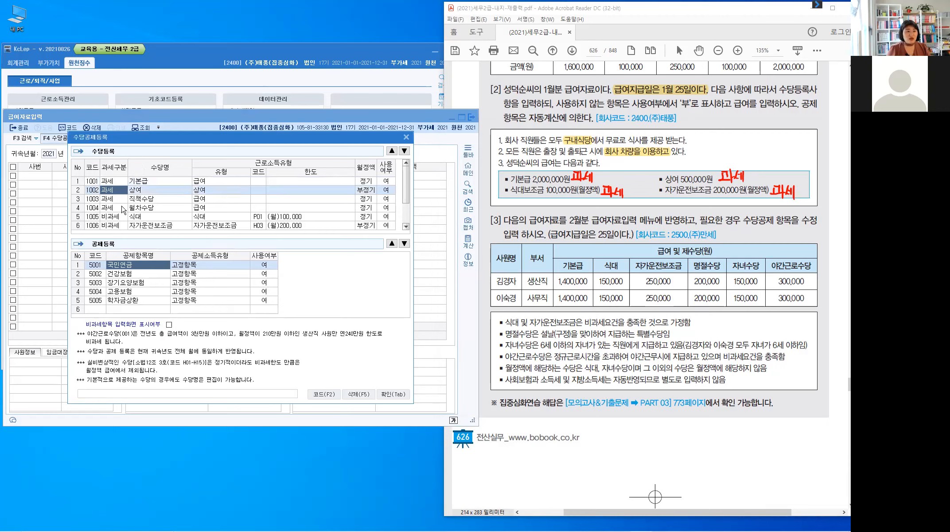
left_click(364, 200)
left_click(389, 201)
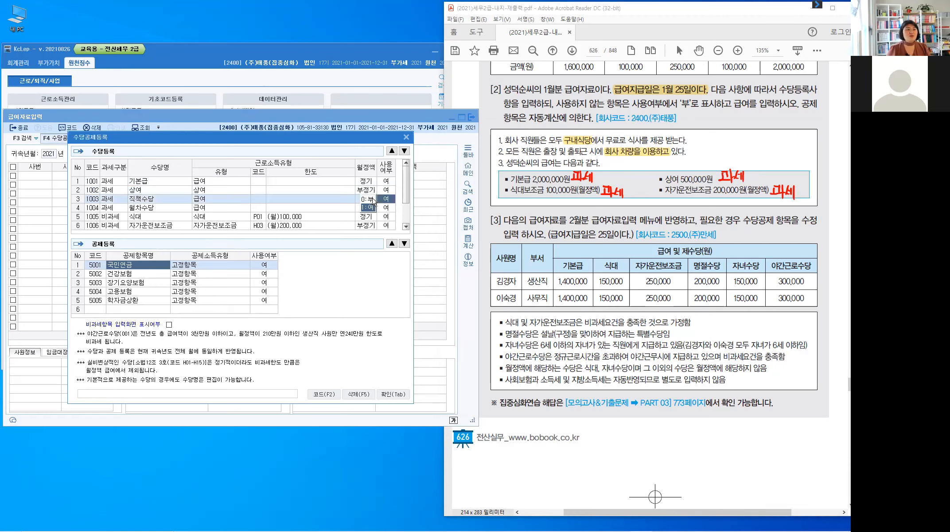
left_click(371, 200)
left_click(391, 207)
left_click(366, 208)
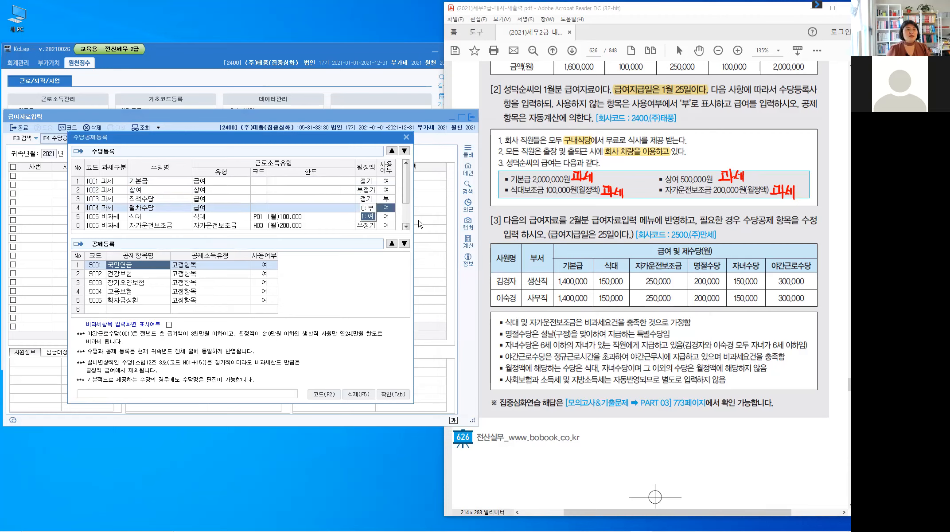
key("Return")
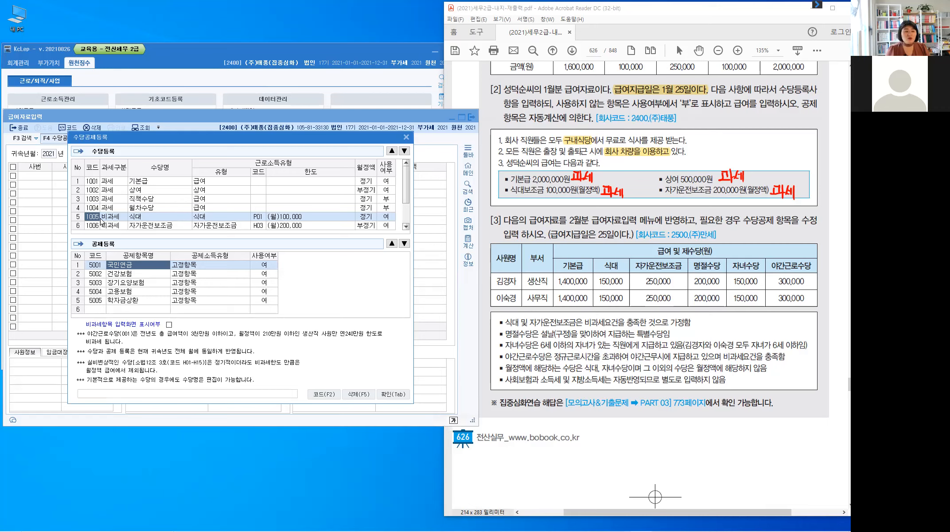
Set 사용여부 to 부 for the non-taxable allowances 식대, 자가운전보조금 and 야간근로수당
left_click(114, 218)
left_click(112, 217)
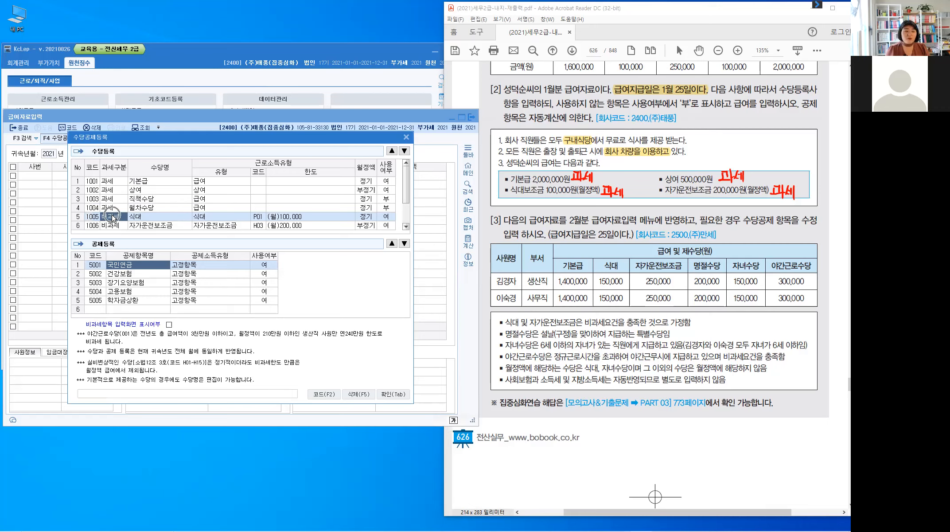
left_click(386, 217)
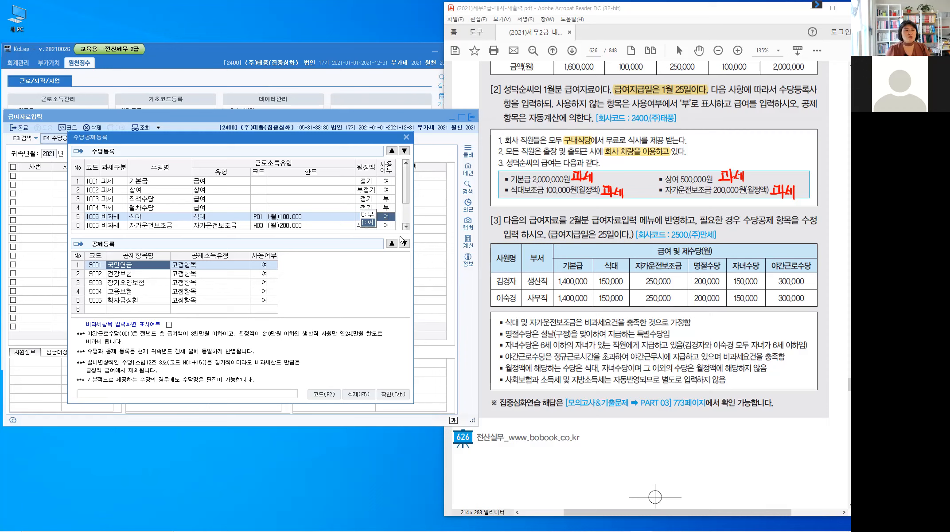
key("0")
left_click(386, 226)
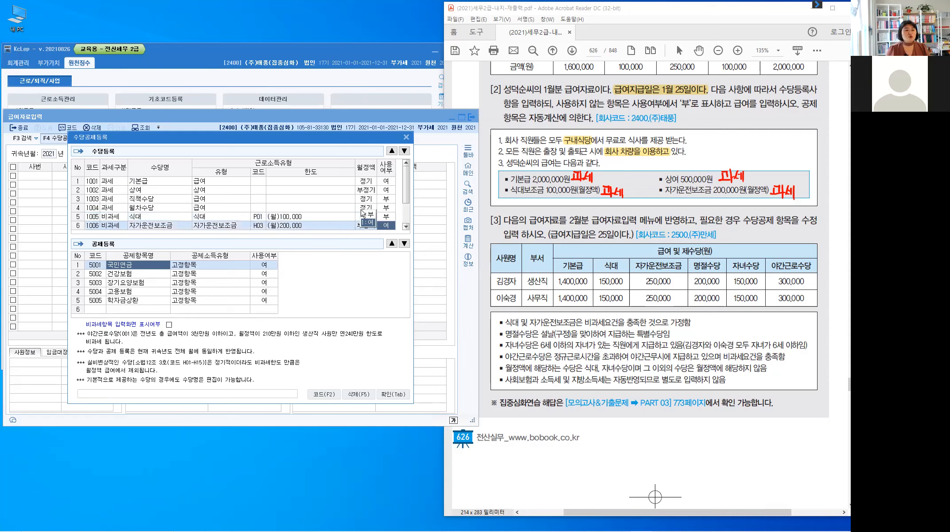
key("0")
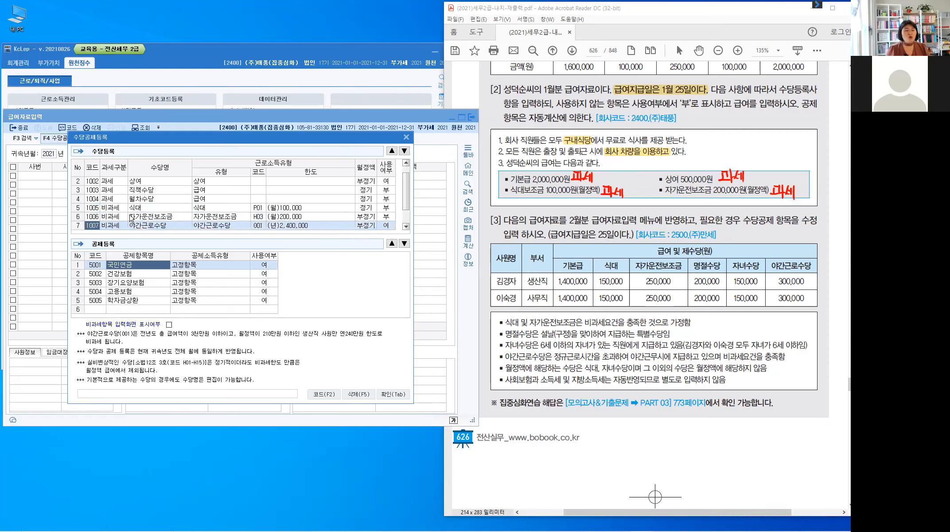
scroll(354, 218, "down", 1)
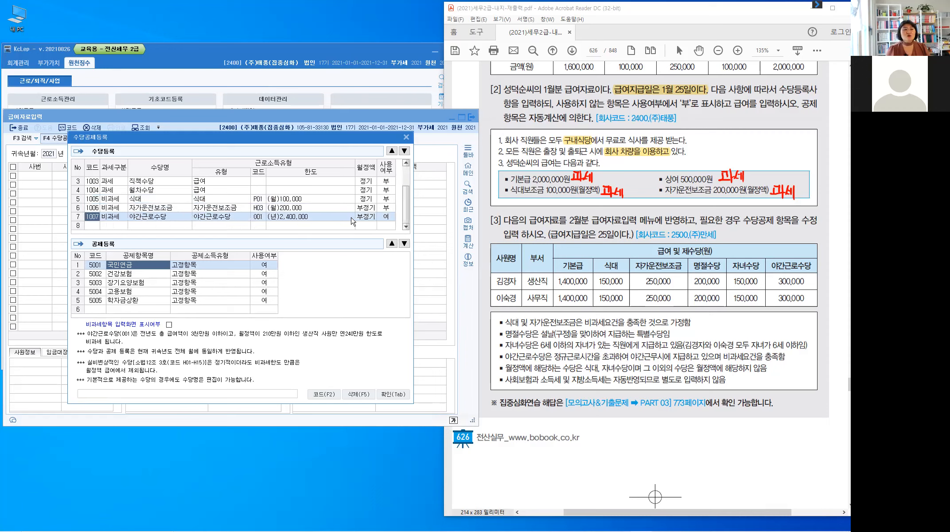
left_click(386, 219)
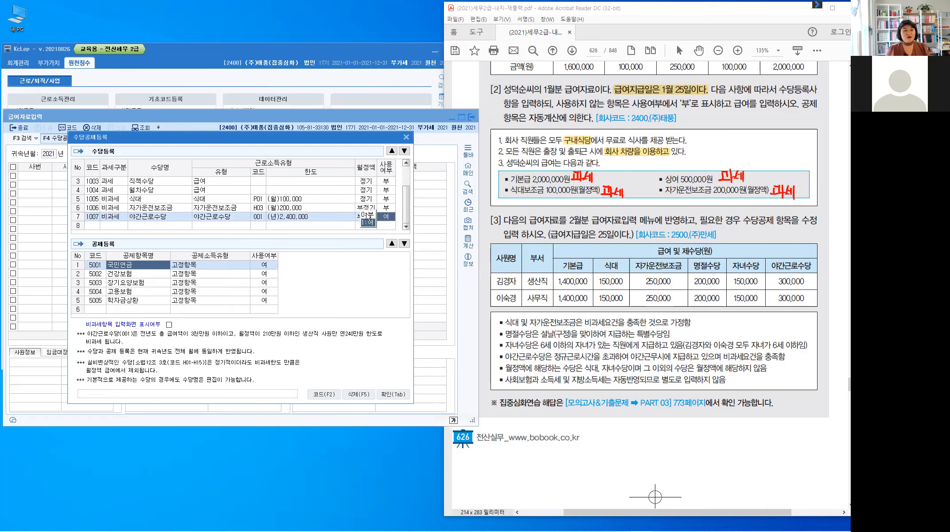
key("0")
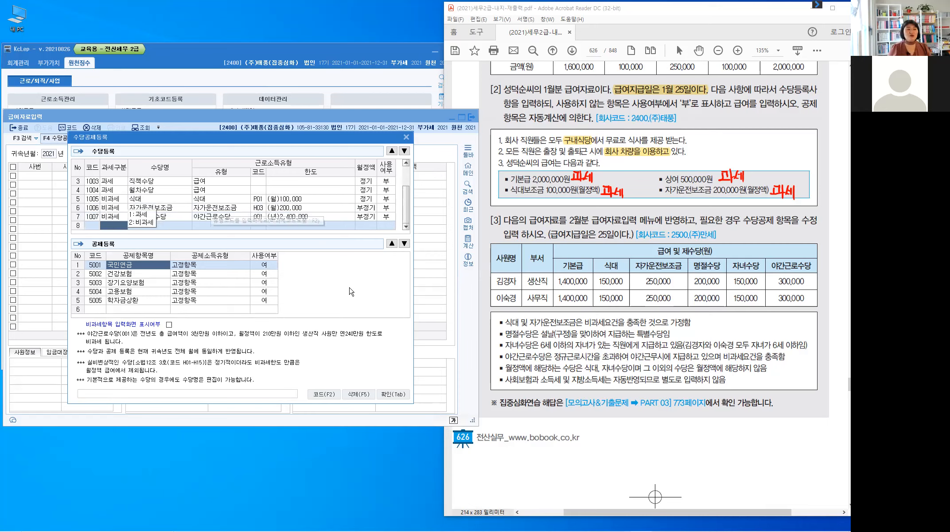
Register a taxable (과세) allowance named 식대보조금 with income type 급여, 월정액 정기 and 사용여부 여
key("1")
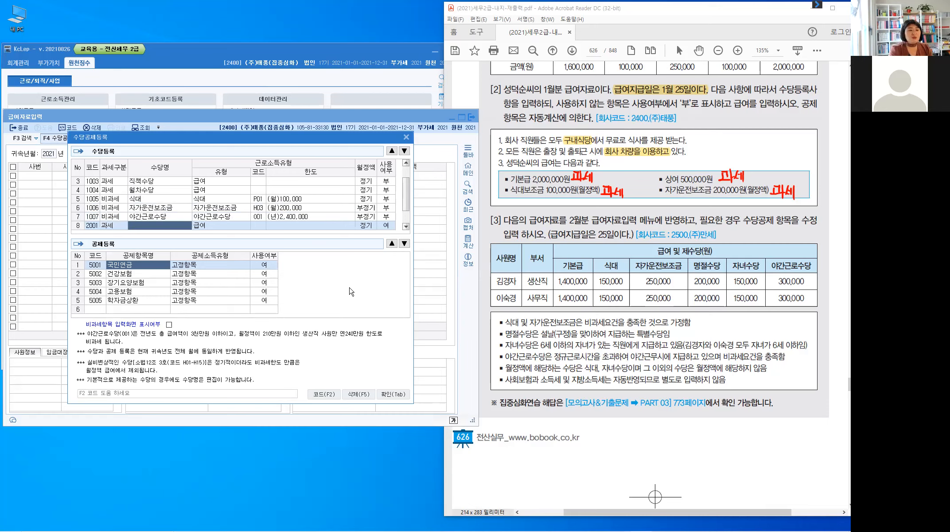
type("ㅅ")
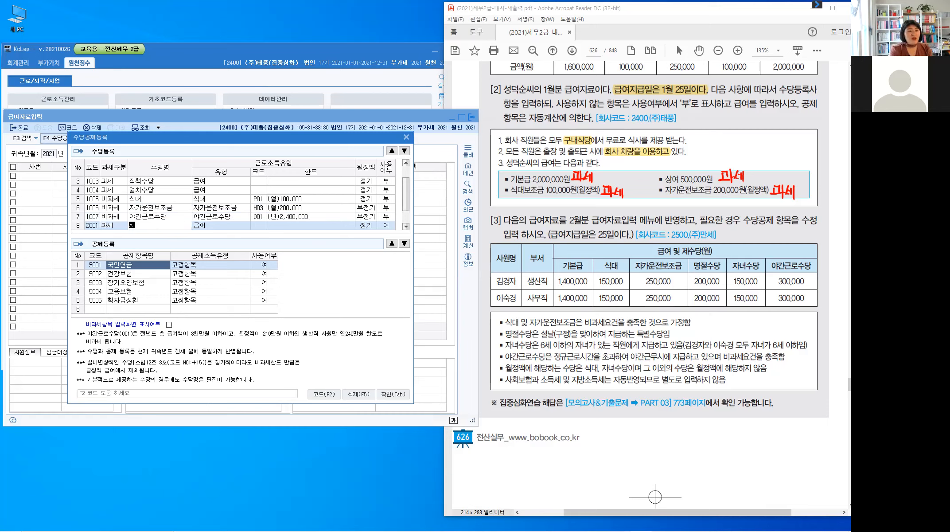
type("대보조금")
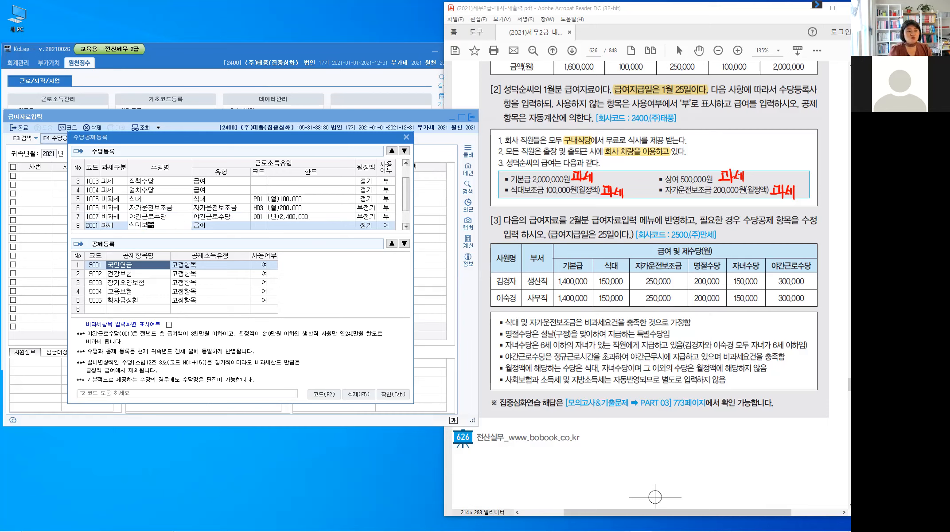
key("Return")
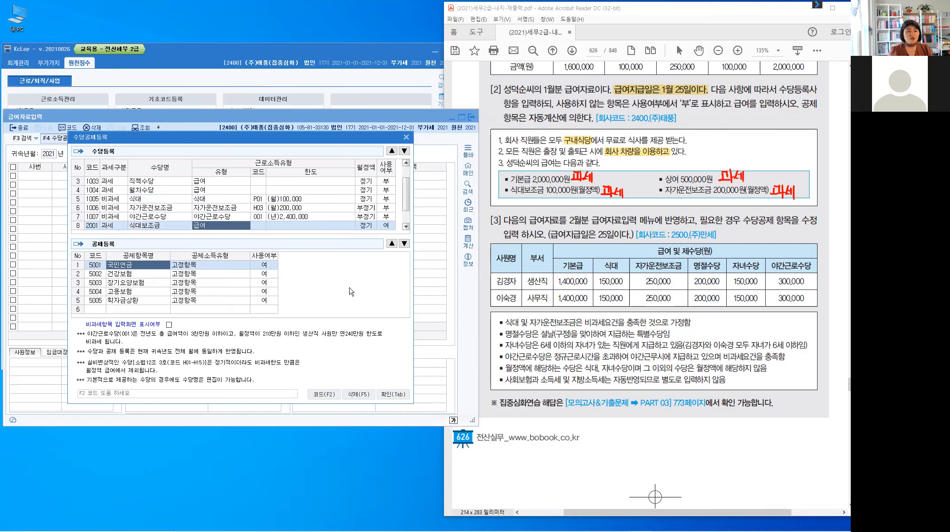
key("Return")
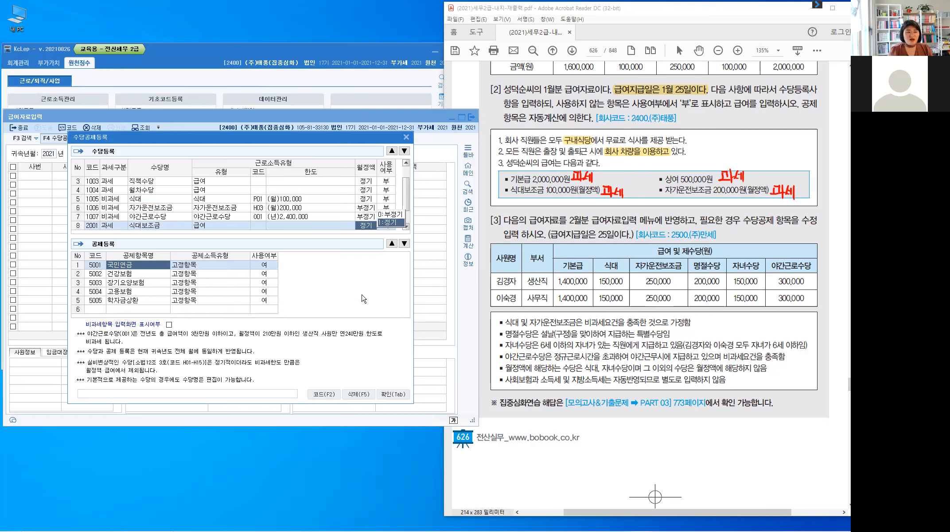
key("Return")
key("Return")
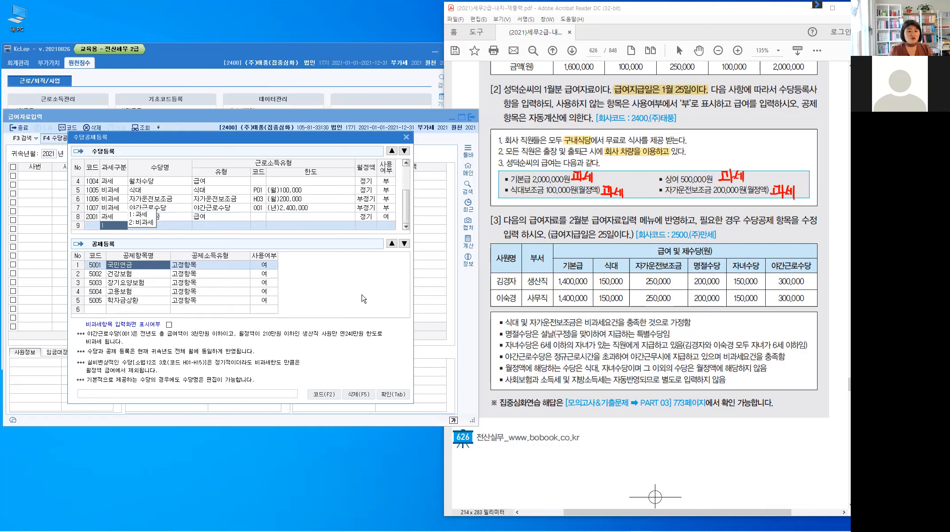
Register a taxable (과세) 자가운전보조금 allowance with type 급여 and 월정액 정기, and confirm 수당공제등록
type("1")
key("Return")
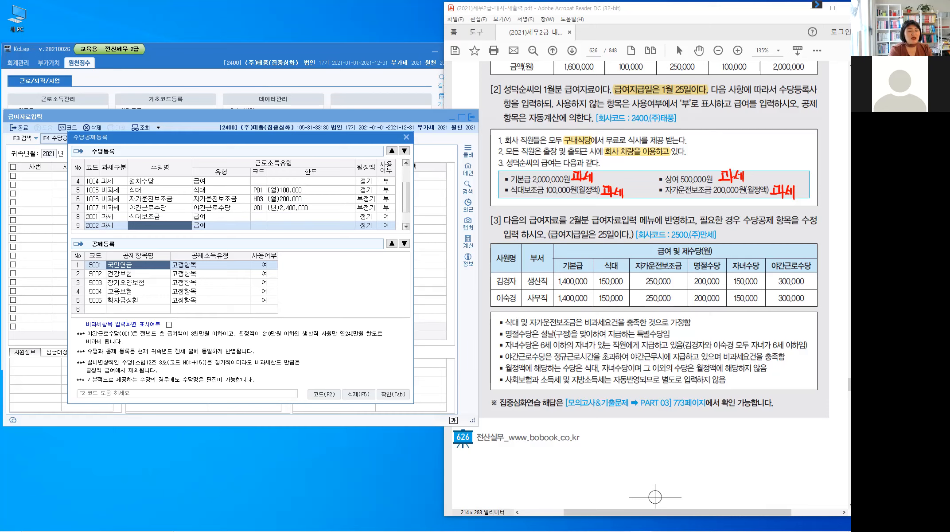
type("자가운")
type("전보조")
type("금")
key("Return")
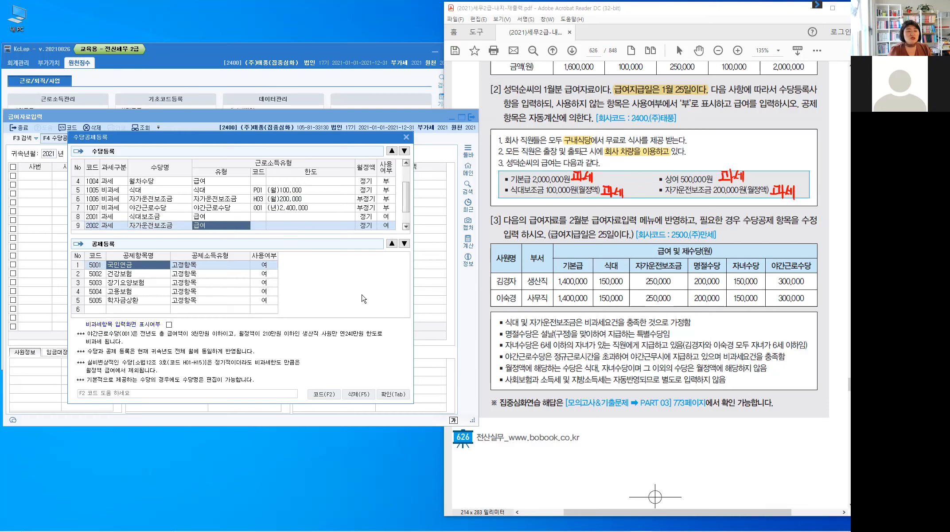
key("Return")
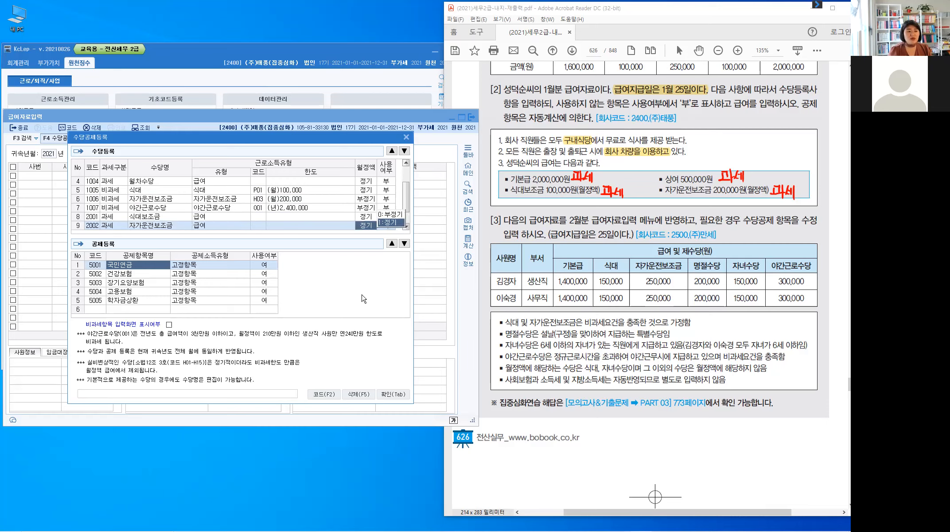
key("Return")
key("Return")
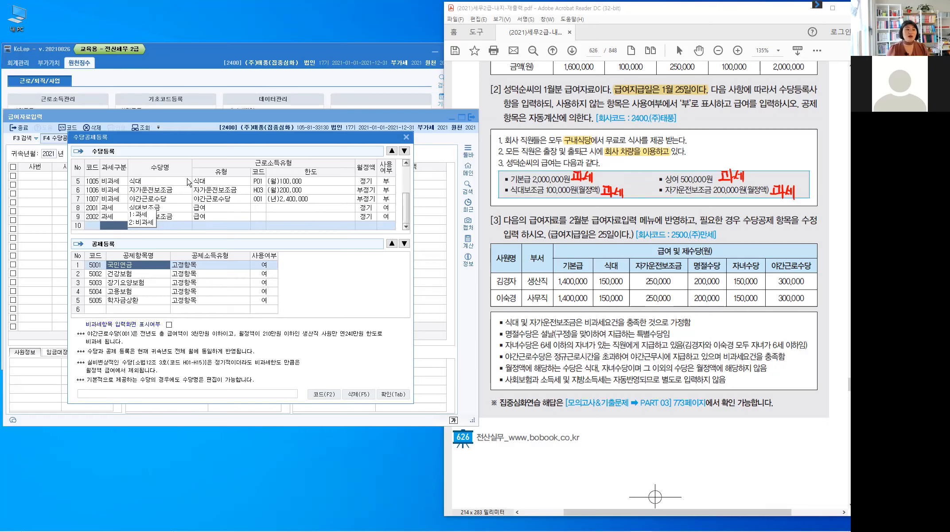
left_click(172, 217)
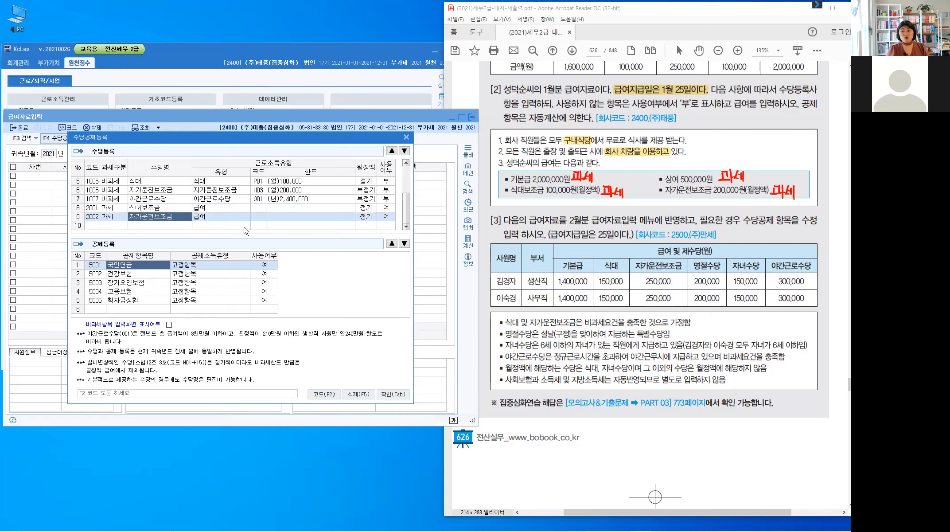
left_click(392, 395)
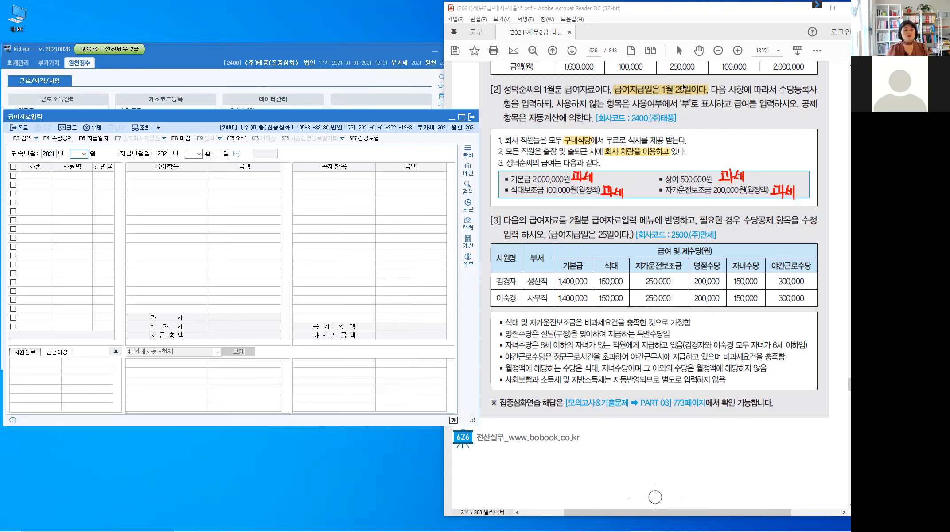
Highlight 1월분 in exercise [2] and load the payroll for 귀속년월 2021-01 with 지급년월일 2021-01-25
left_click_drag(543, 89, 563, 90)
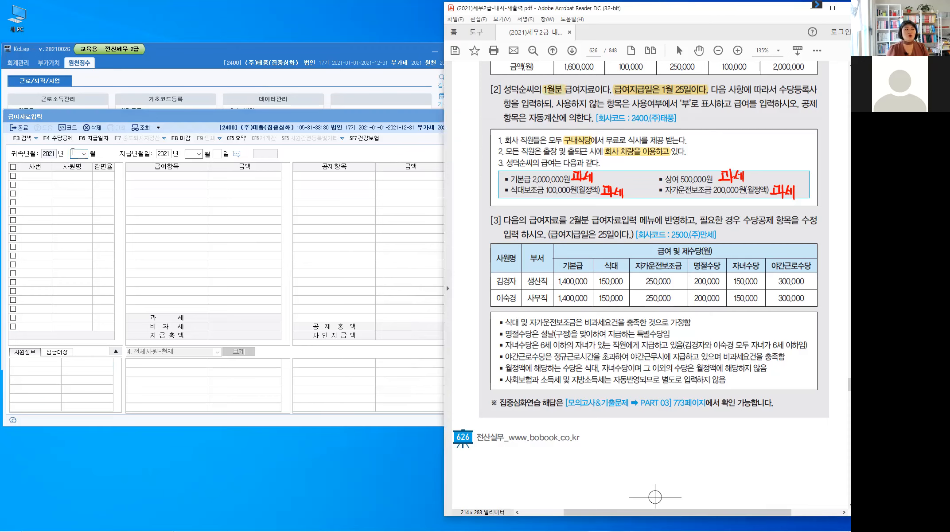
left_click(443, 285)
type("01")
key("Return")
key("Return")
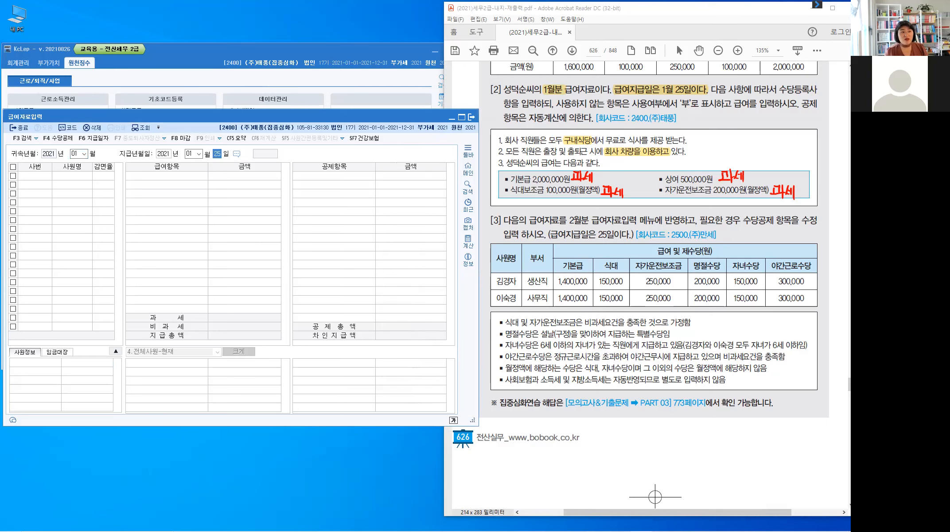
key("Return")
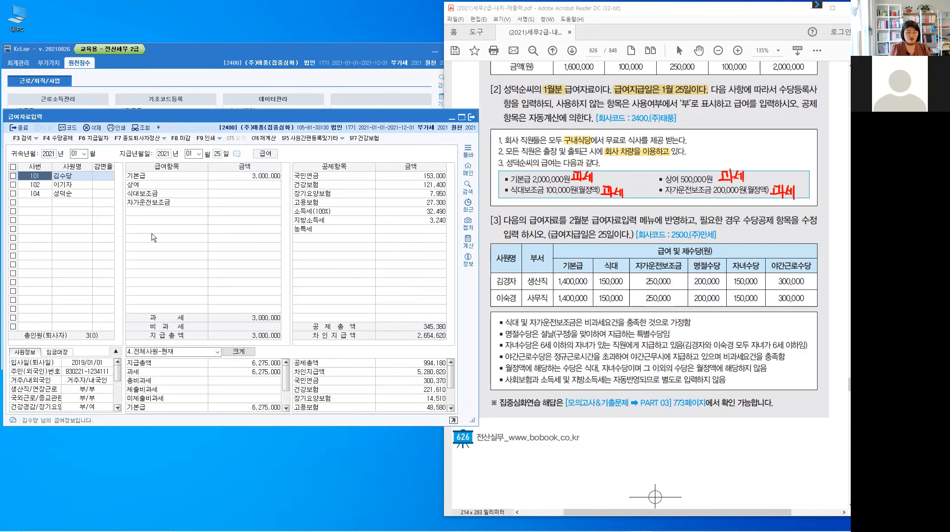
Select employee 104 and enter 기본급 2,000,000 and 상여 500,000 in the January payroll
key("Down")
key("Down")
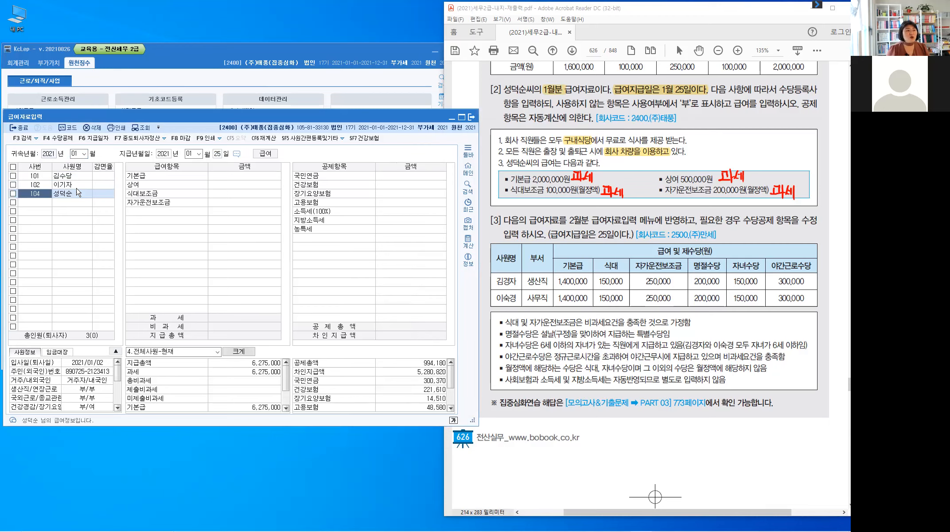
left_click(240, 175)
type("2000000")
key("Return")
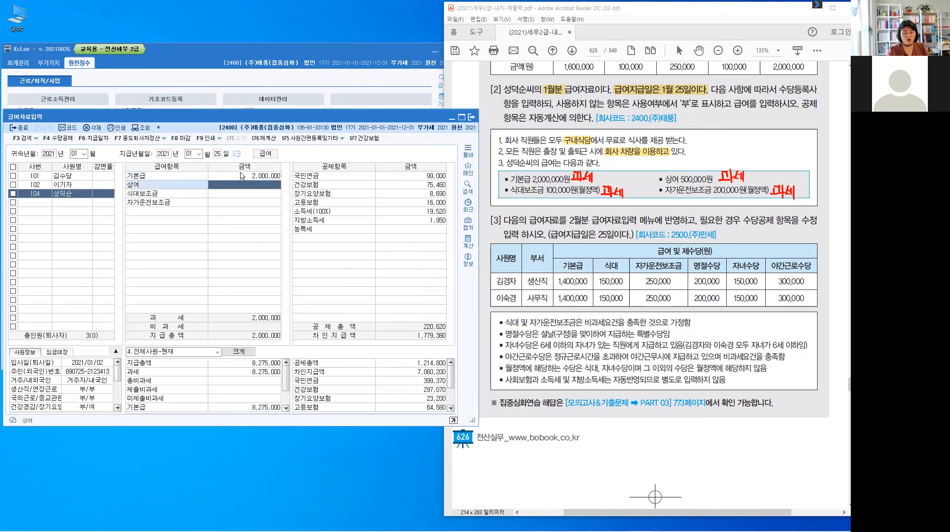
type("500,000")
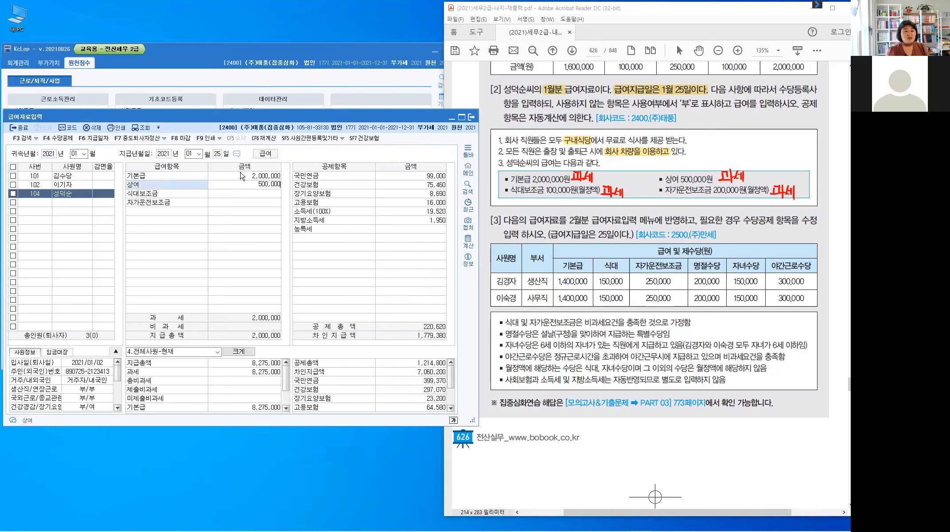
key("Return")
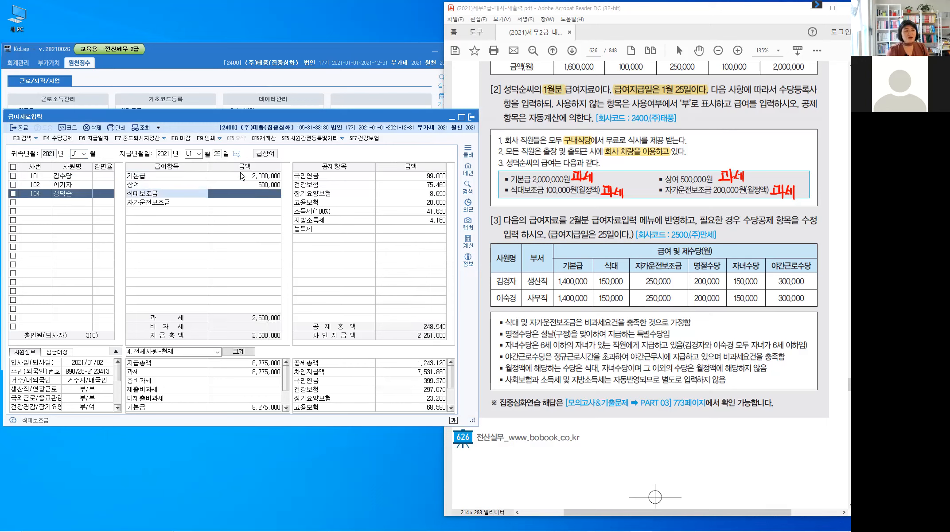
Enter 식대보조금 100,000 and 자가운전보조금 200,000 for employee 104
type("1000000")
key("Return")
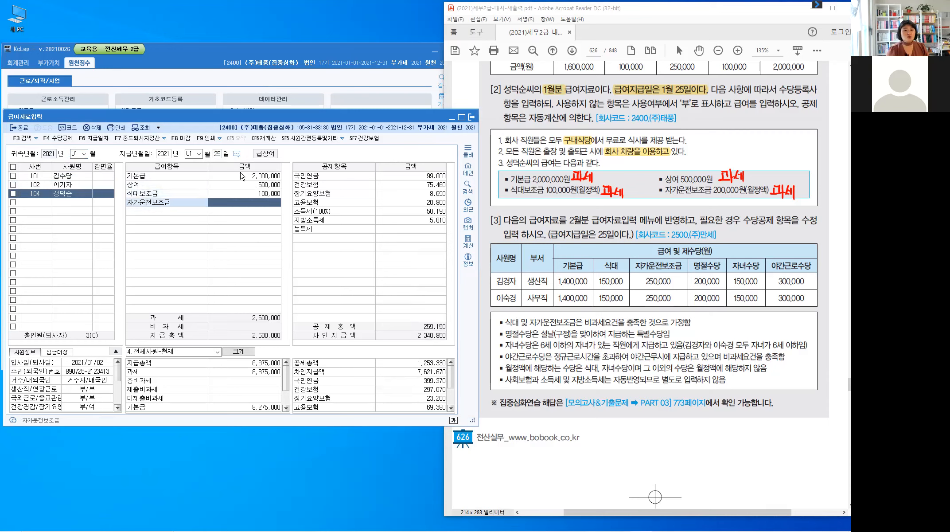
type("2")
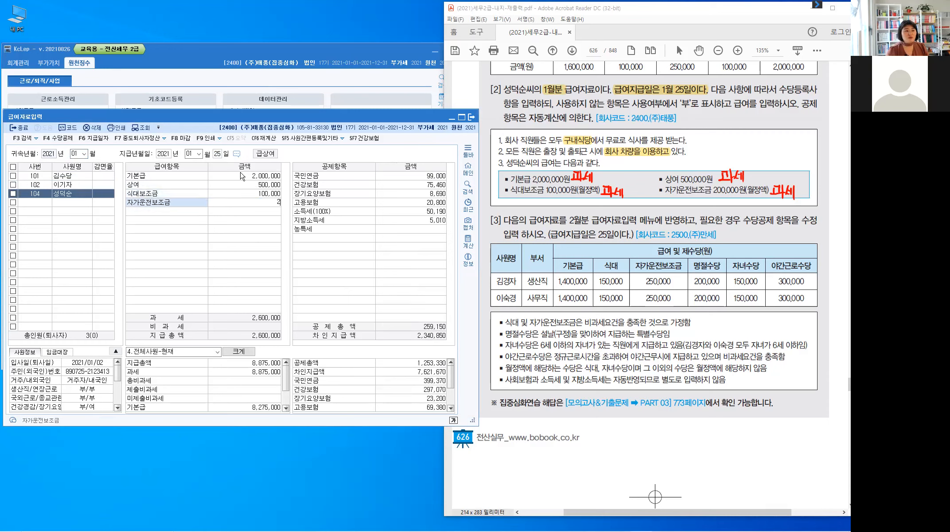
type("00,000")
key("Return")
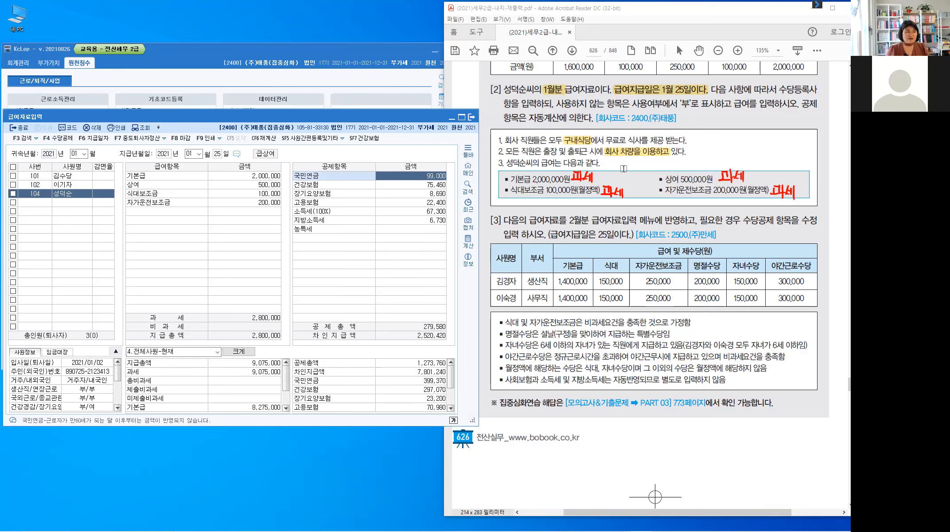
Close 급여자료입력 and clear the red pen notes from exercise [2]
left_click(21, 130)
left_click(21, 129)
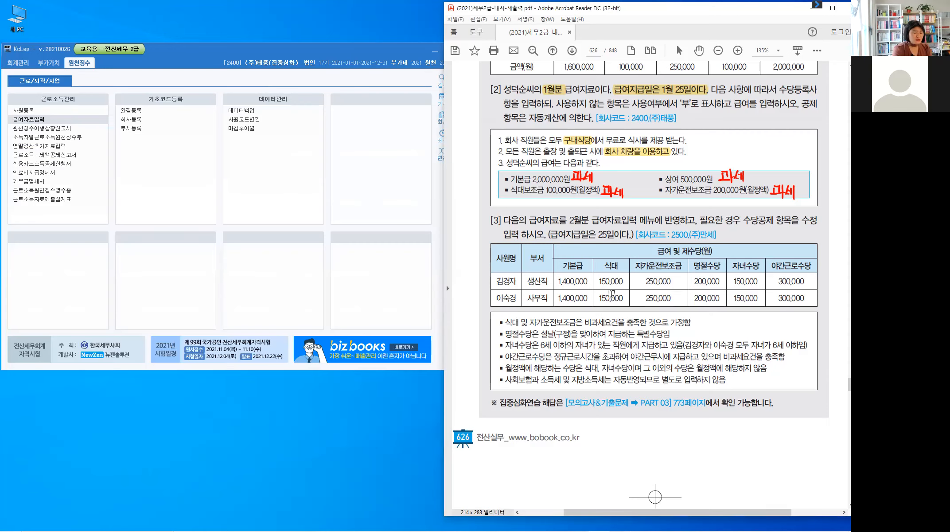
key("Escape")
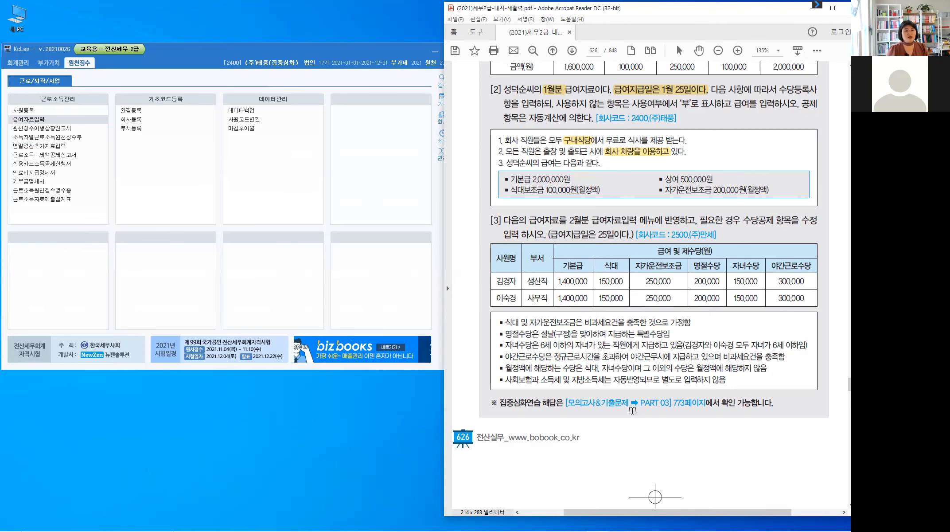
Bring exercise [3] into view and switch the working company to 2500 (주)만세
scroll(677, 203, "down", 3)
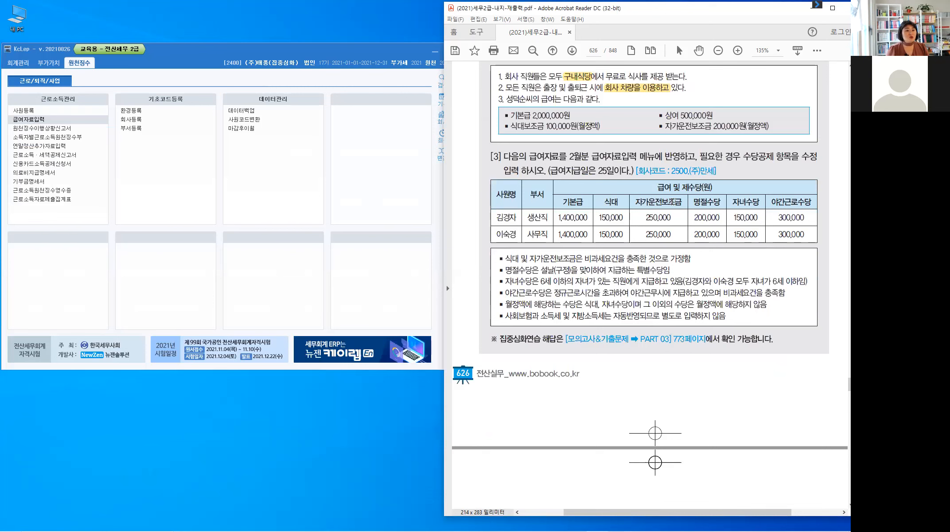
left_click(391, 225)
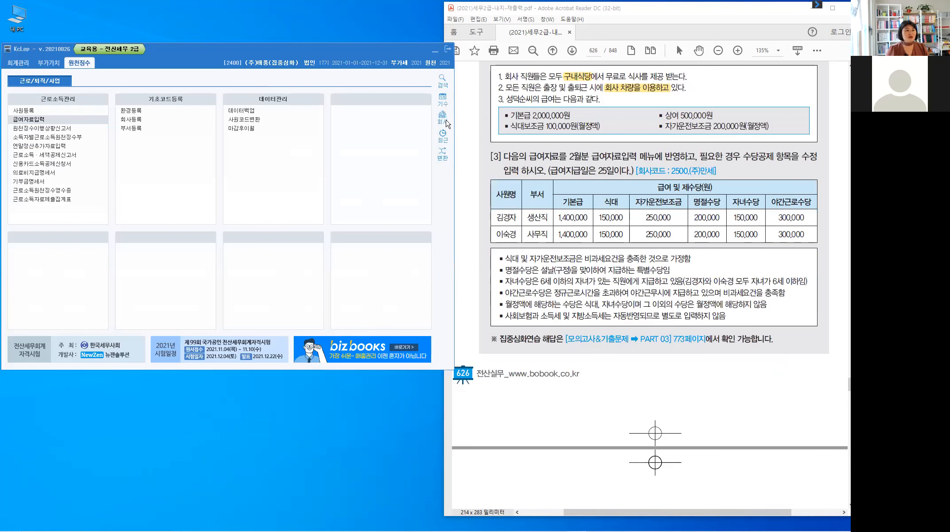
left_click(443, 118)
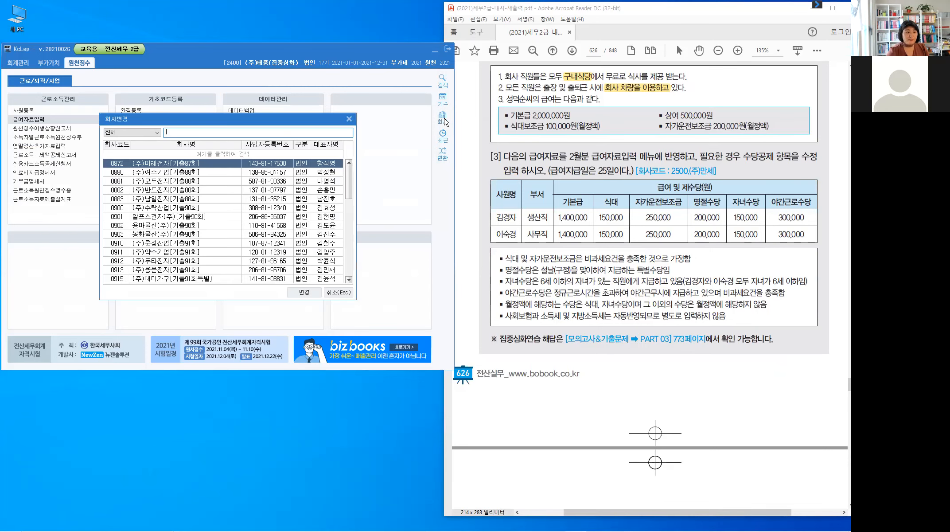
key("Escape")
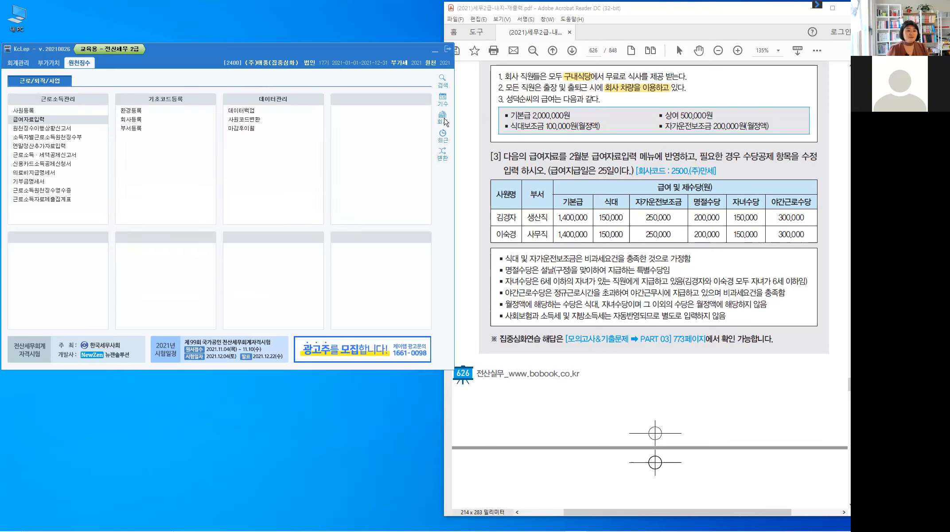
left_click(445, 122)
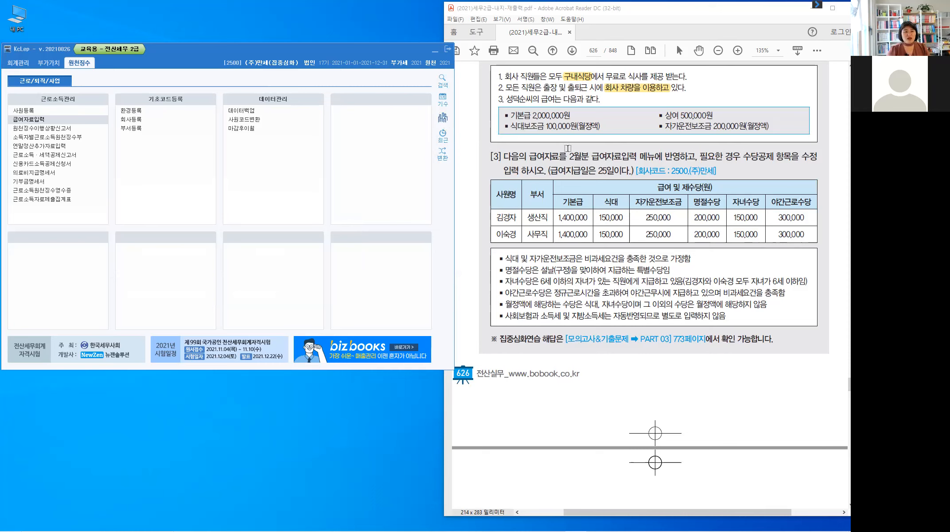
Highlight 월분, 25일 and 비과세요건 in exercise [3], and write 비 in red above the 식대 and 자가운전보조금 columns
left_click_drag(573, 159, 609, 171)
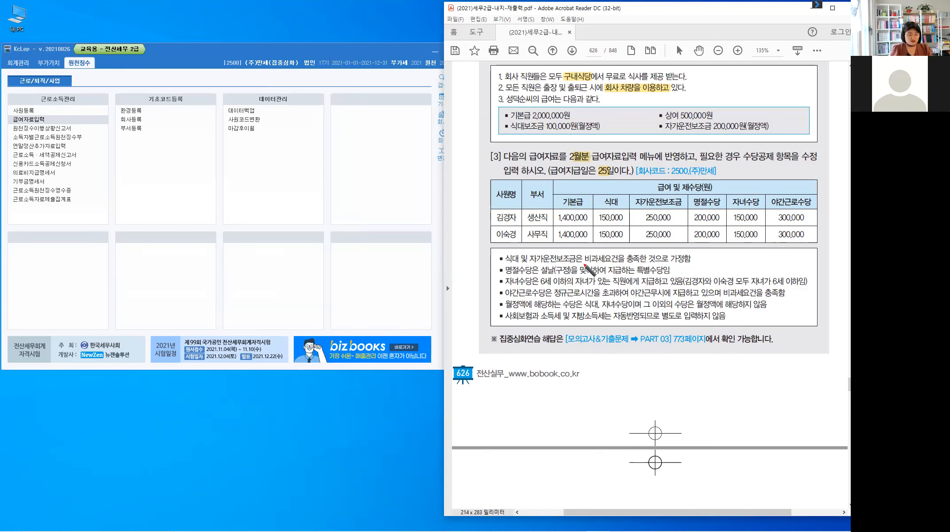
key("alt")
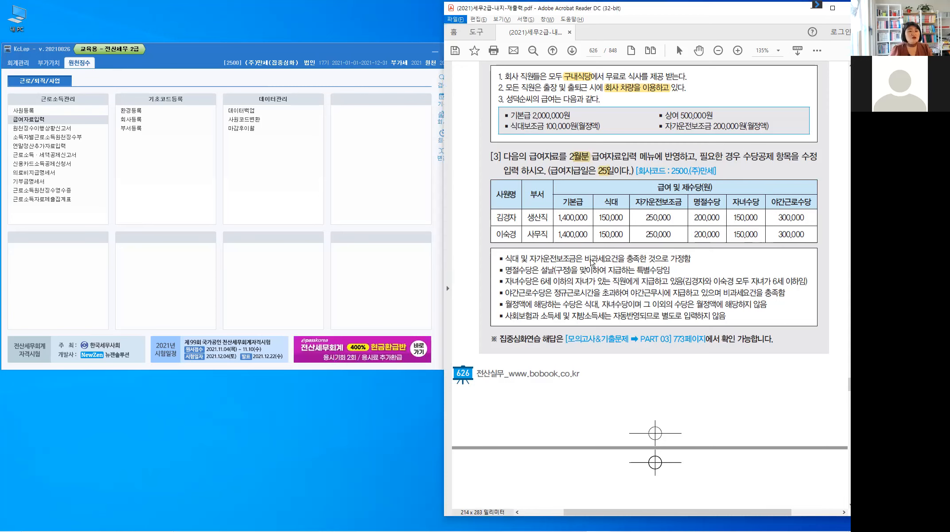
left_click(585, 258)
left_click_drag(586, 258, 619, 261)
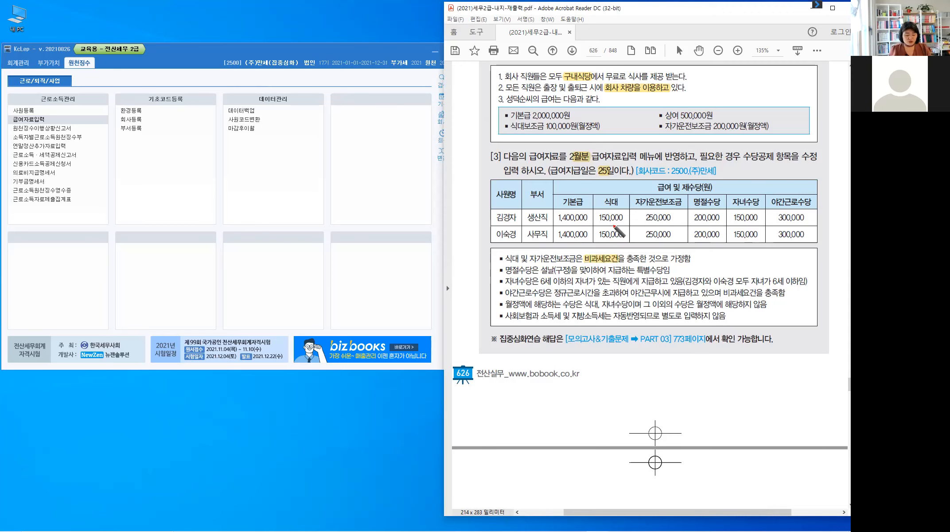
left_click_drag(607, 190, 669, 198)
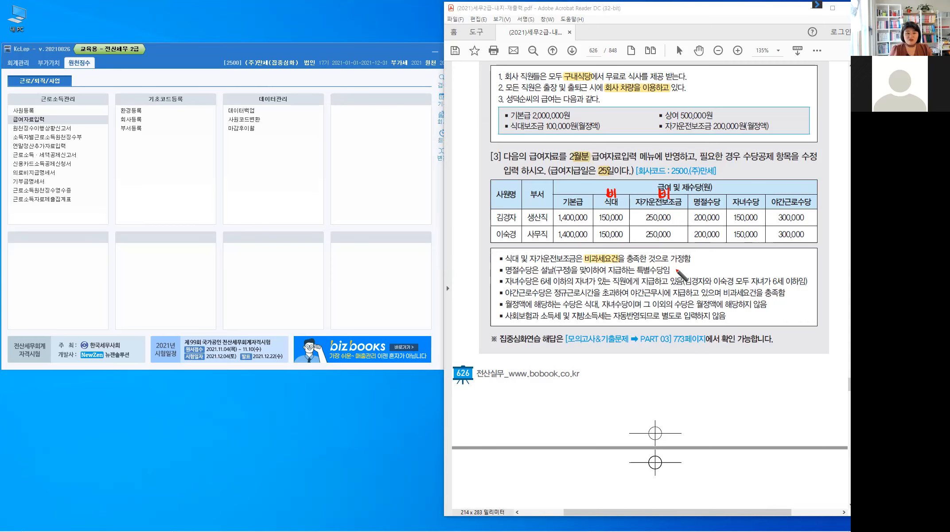
Write 부정기 in red beside the 명절수당 note and 과세 above the 명절수당 column
left_click_drag(675, 266, 676, 271)
left_click_drag(680, 265, 682, 271)
left_click_drag(678, 272, 678, 276)
left_click_drag(681, 266, 691, 273)
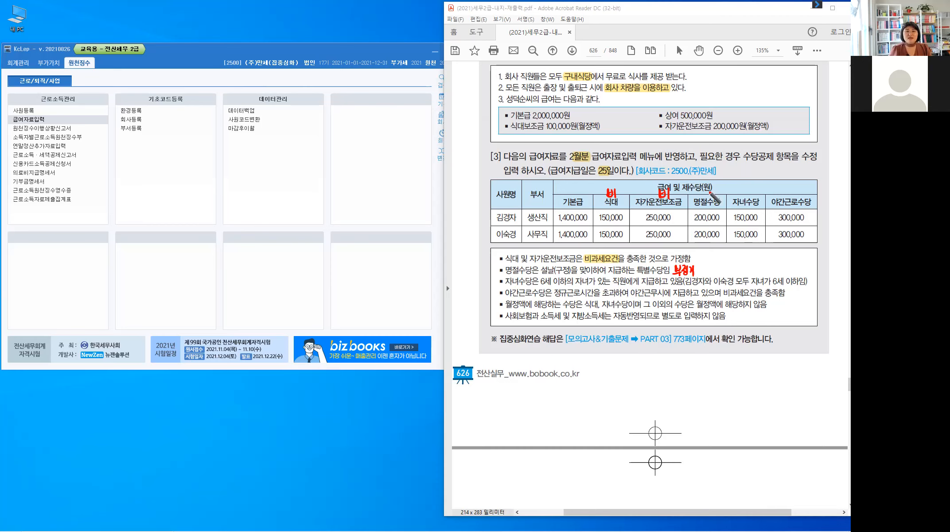
left_click_drag(702, 189, 708, 194)
left_click_drag(704, 191, 712, 196)
left_click_drag(718, 187, 717, 193)
left_click_drag(717, 192, 718, 191)
left_click_drag(718, 188, 718, 196)
left_click_drag(721, 187, 720, 198)
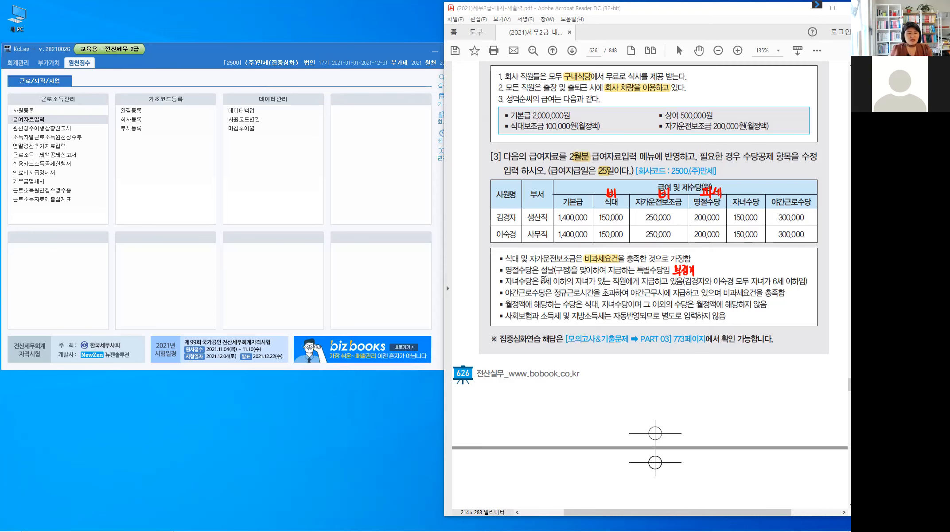
Highlight 6세 이하의 자녀가 있는 직원에게 and write 비 in red above the 자녀수당 and 야간근로수당 columns
left_click_drag(557, 280, 614, 288)
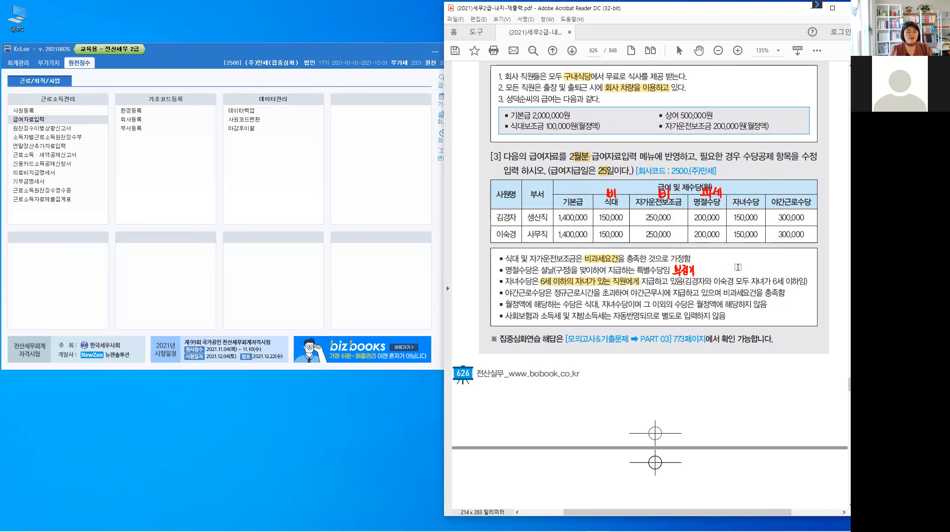
key("alt")
left_click_drag(745, 186, 746, 195)
left_click_drag(749, 186, 749, 193)
left_click_drag(752, 184, 753, 196)
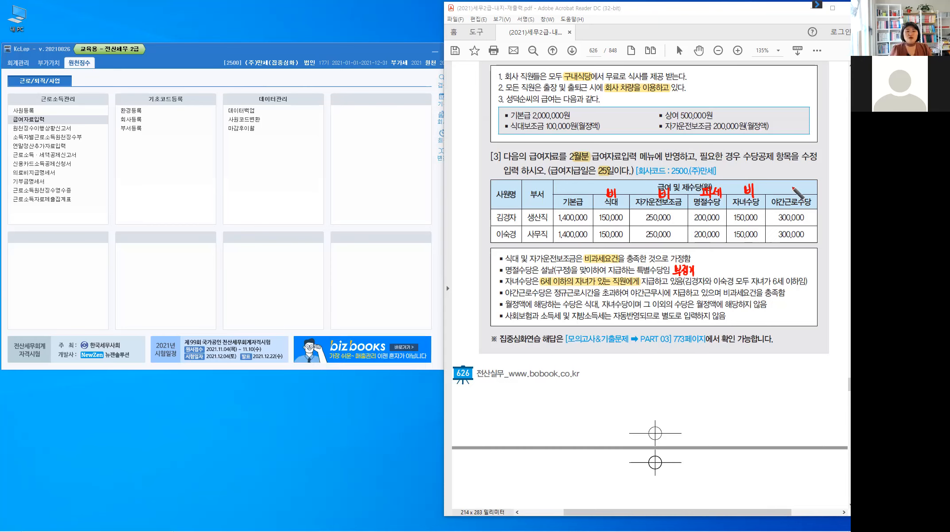
left_click_drag(792, 186, 792, 193)
left_click_drag(797, 185, 797, 195)
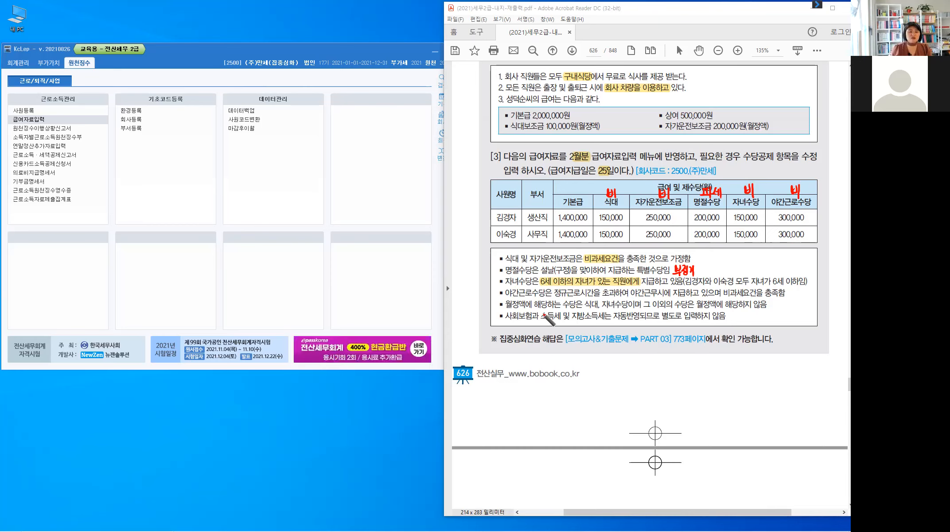
Mark 식대 and 자녀수당 in the 월정액 note in red and enclose that line in angle brackets
left_click_drag(591, 295, 614, 299)
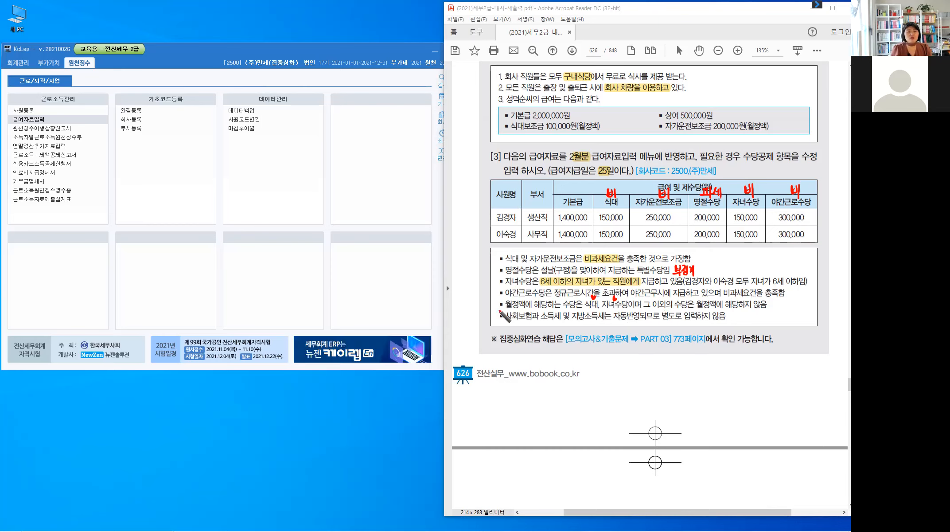
left_click_drag(501, 296, 500, 300)
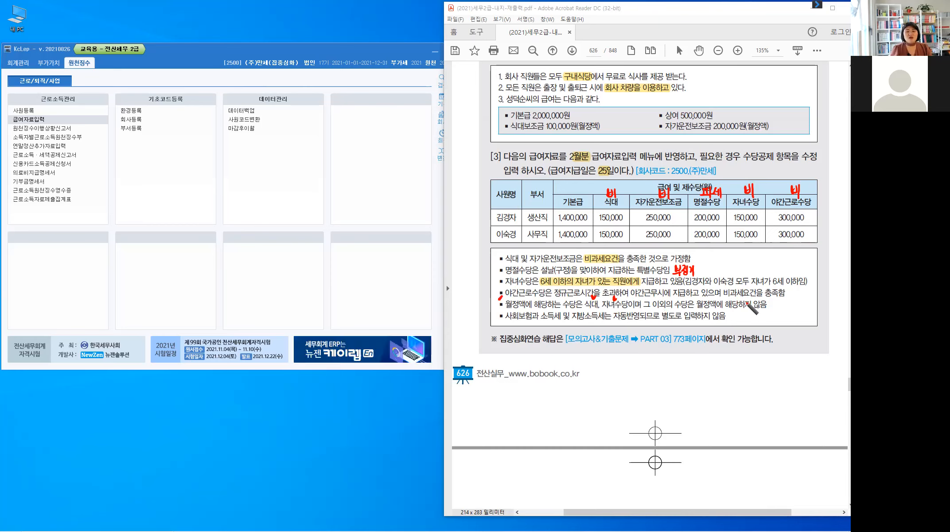
mouse_move(768, 296)
left_mouse_down()
mouse_move(778, 313)
mouse_move(768, 313)
left_mouse_up()
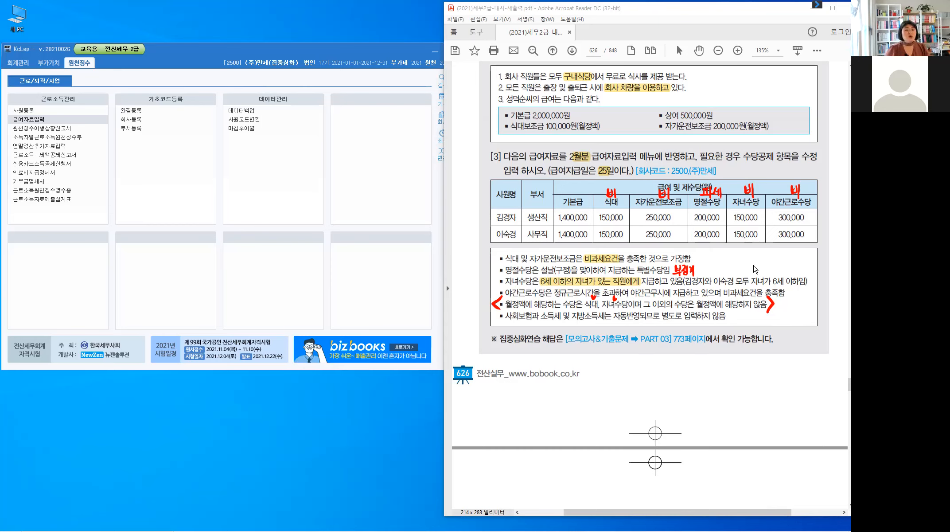
Open 수당공제등록 from 급여자료입력 and set 사용여부 to 부 for 상여, 직책수당 and 월차수당
left_click(37, 123)
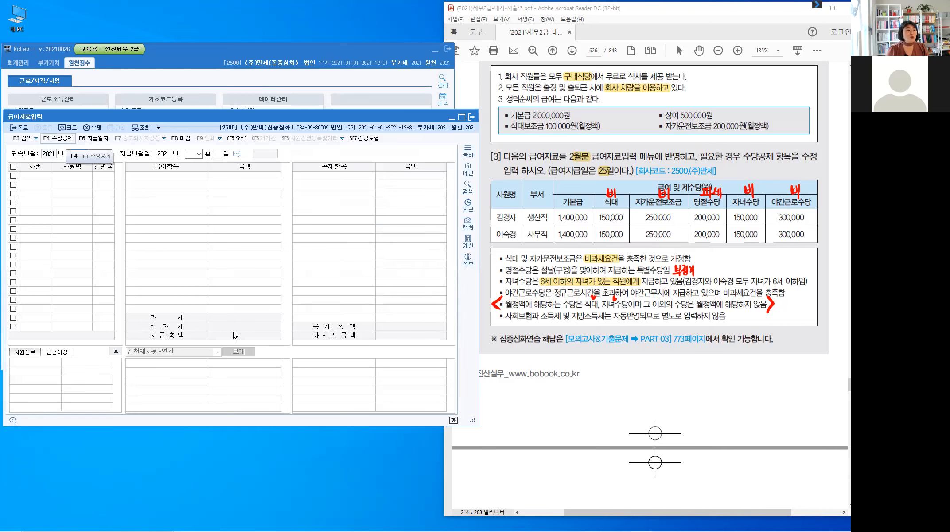
key("F4")
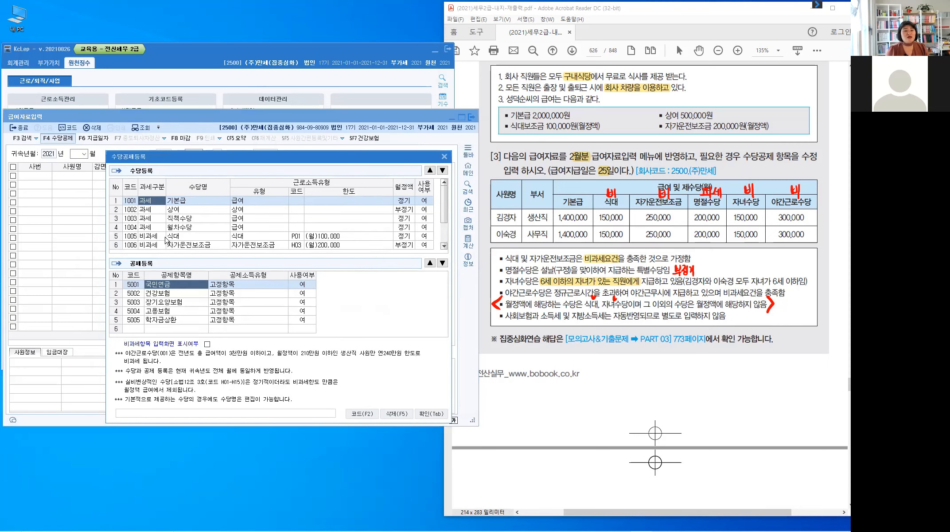
left_click(405, 210)
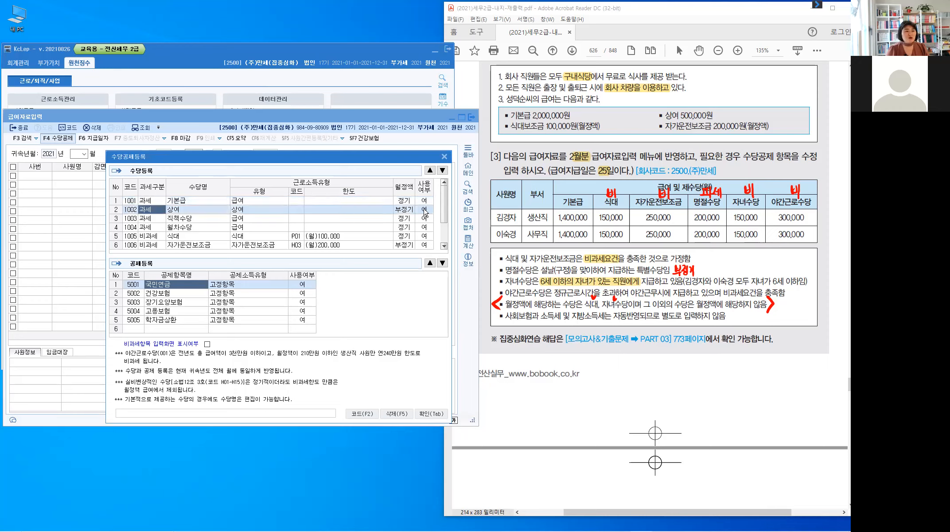
left_click(410, 210)
left_click(406, 209)
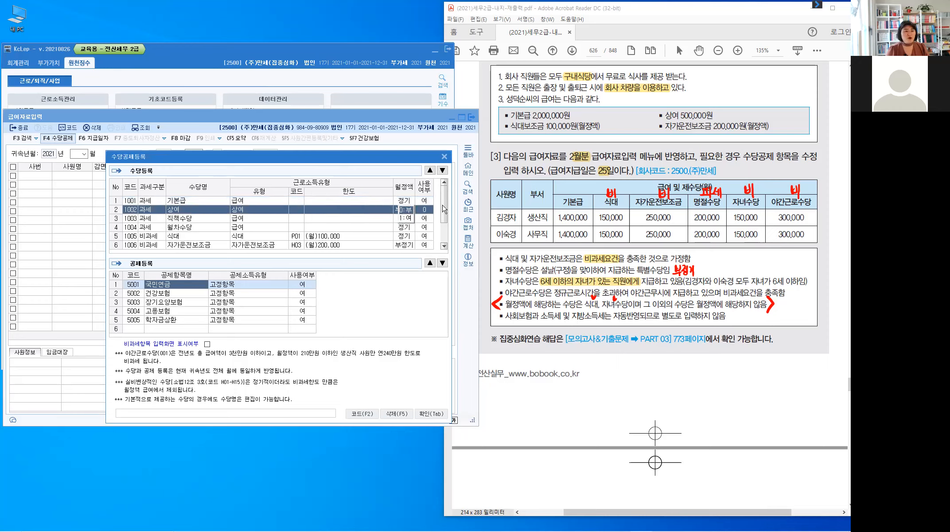
left_click(424, 219)
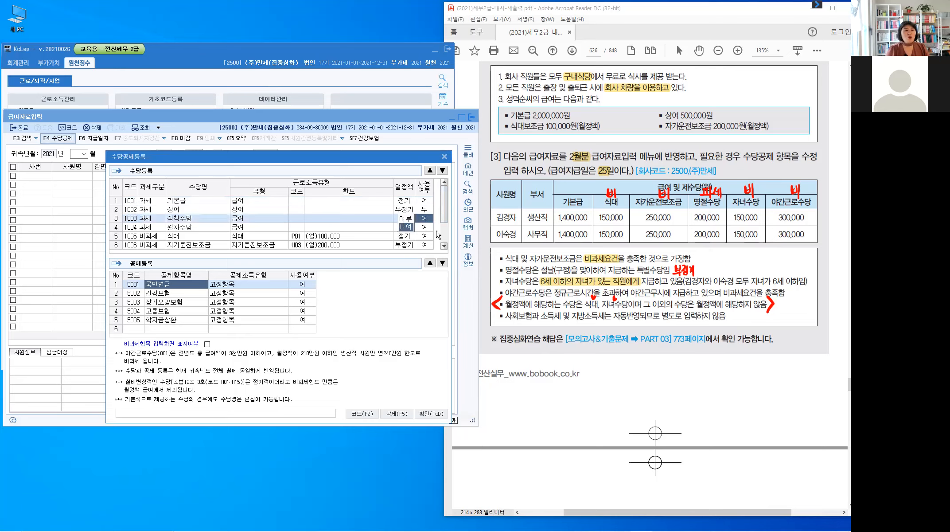
left_click(405, 218)
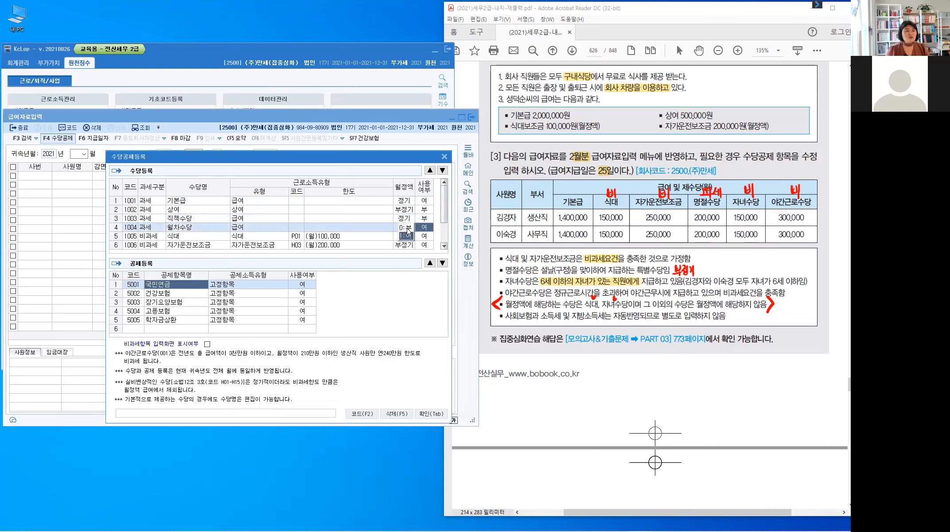
type("0")
key("Return")
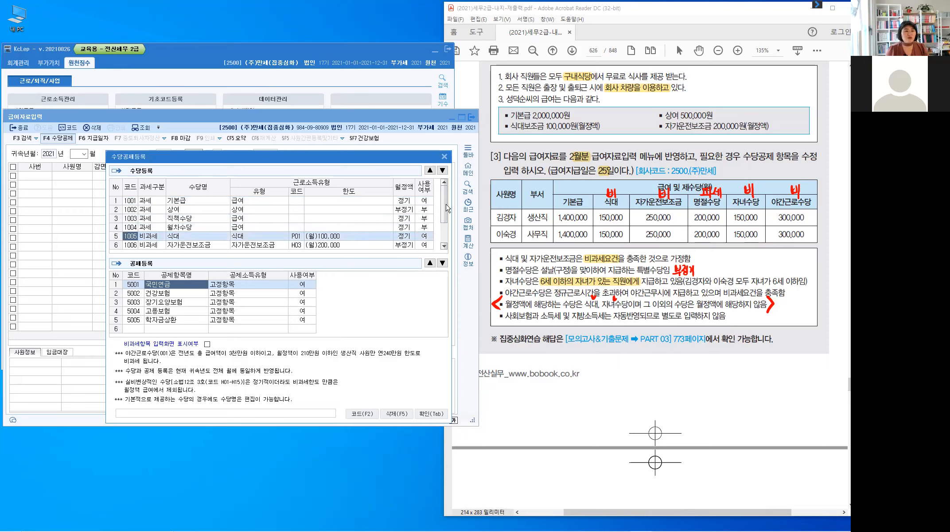
Highlight the 명절수당 and 자녀수당 column headings in the exercise [3] pay table
scroll(445, 244, "down", 1)
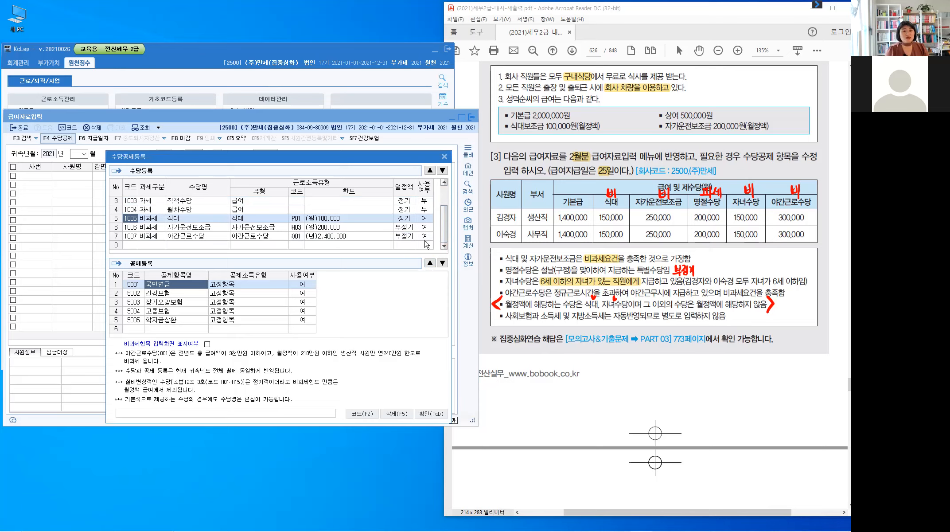
left_click(188, 240)
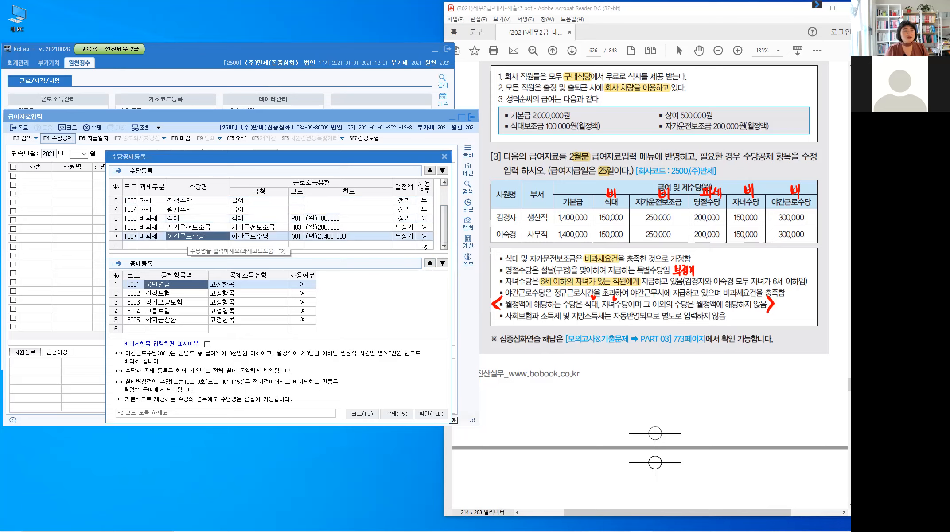
left_click(146, 251)
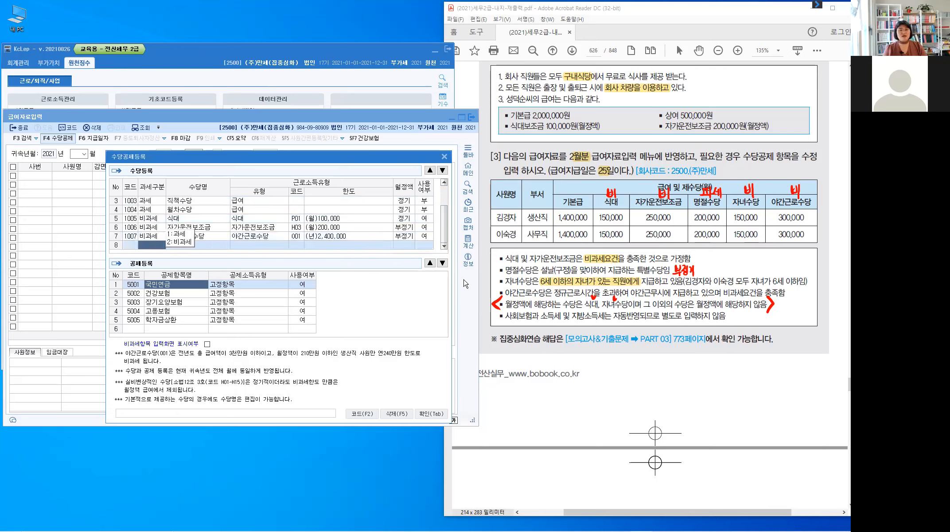
left_click_drag(695, 202, 732, 203)
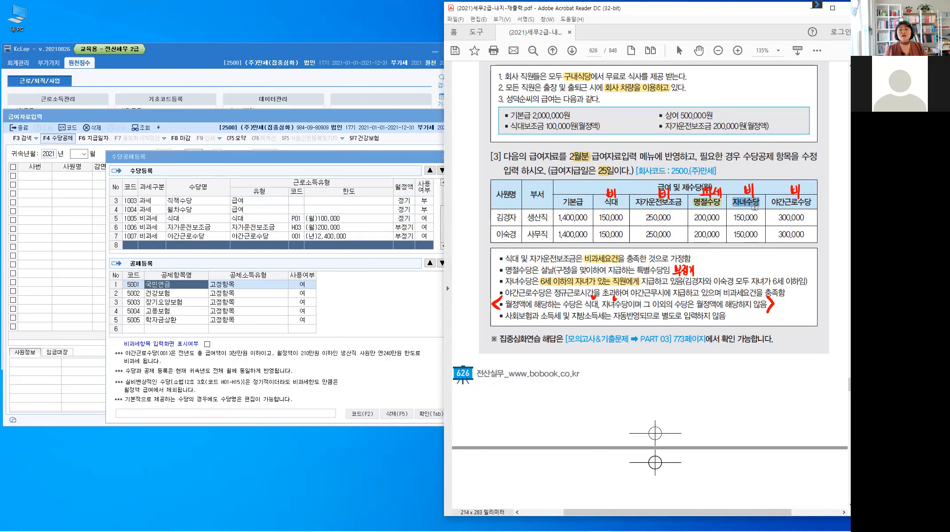
Add 명절수당 to the allowance list as a 과세 item, with 월정액 set to 부정기 and 사용여부 set to 여
left_click(153, 250)
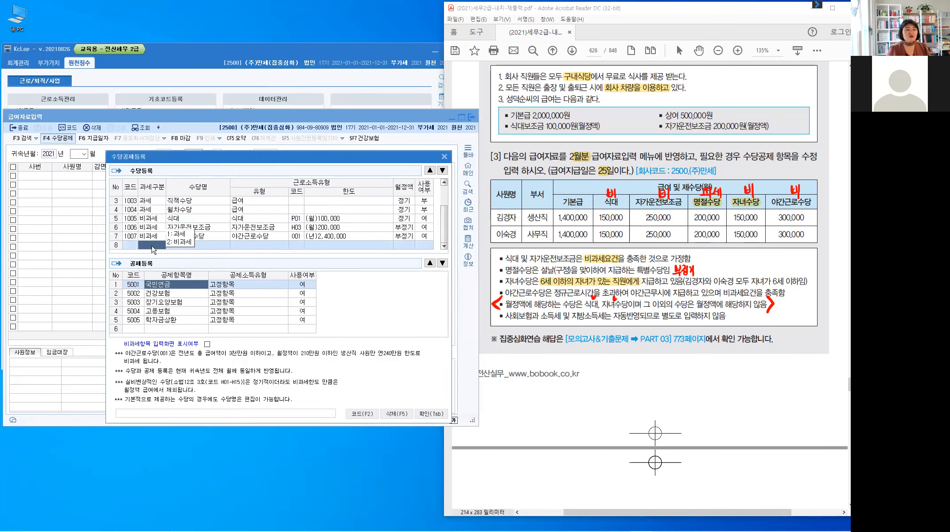
type("1")
key("Return")
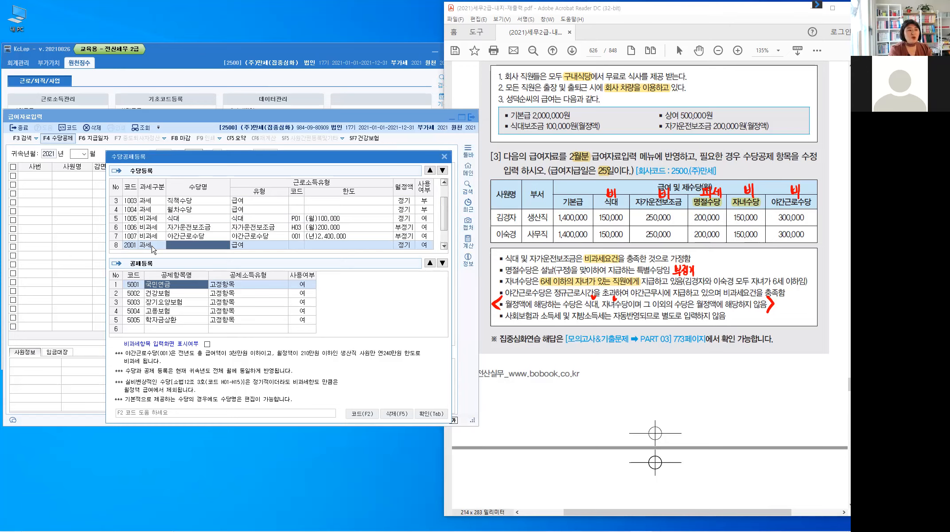
type("명절")
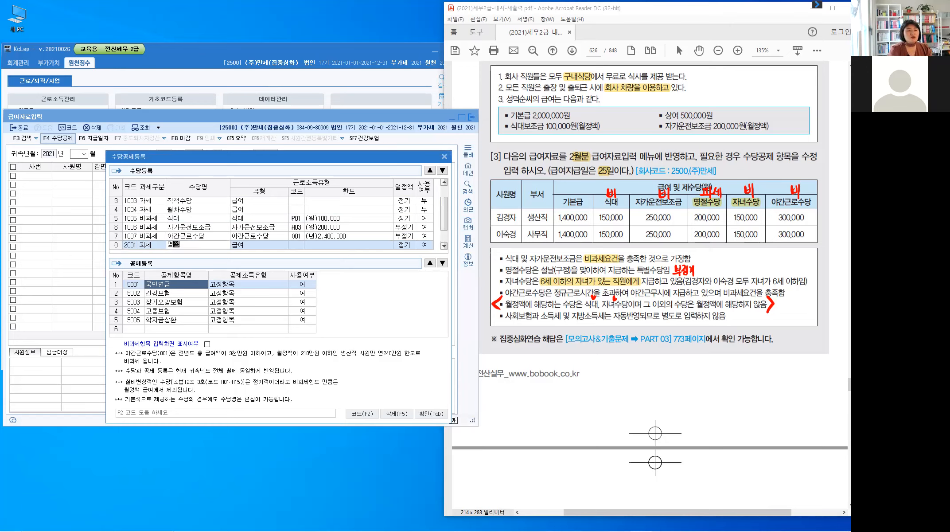
type("수당")
key("Return")
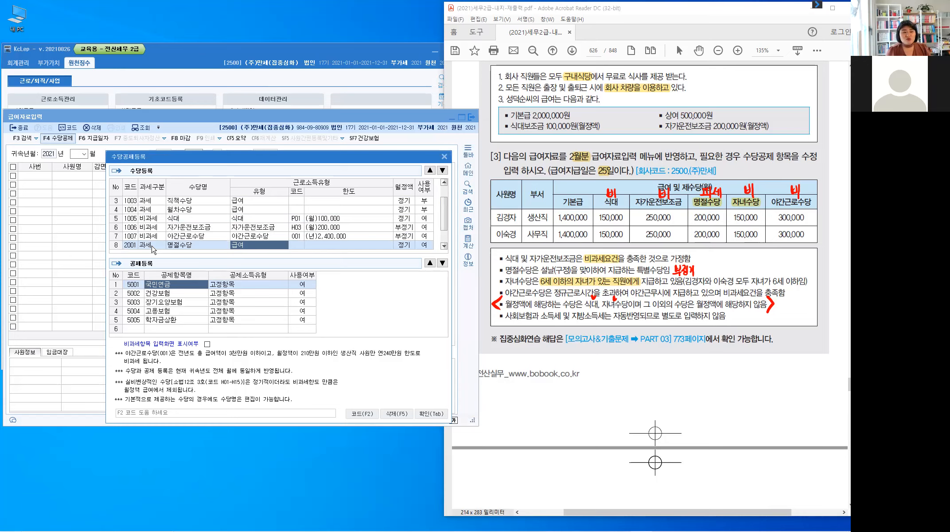
key("Return")
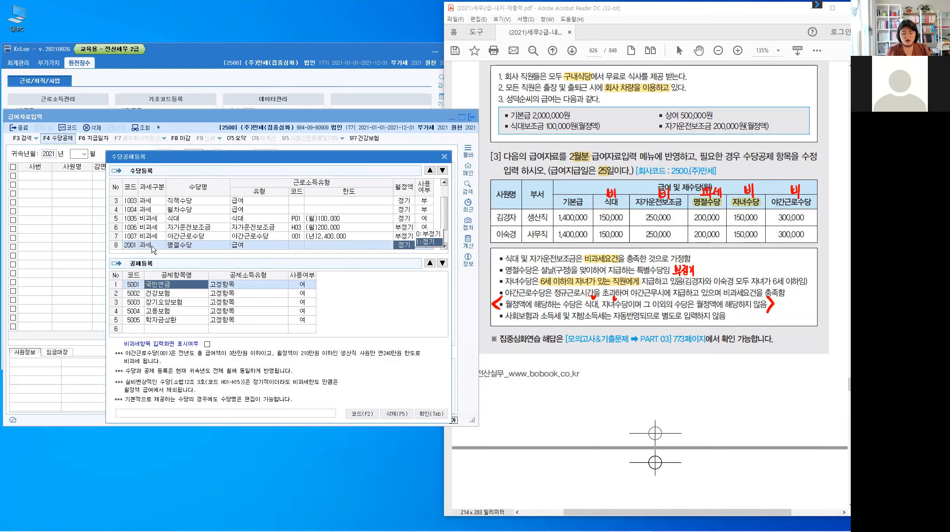
key("0")
key("Return")
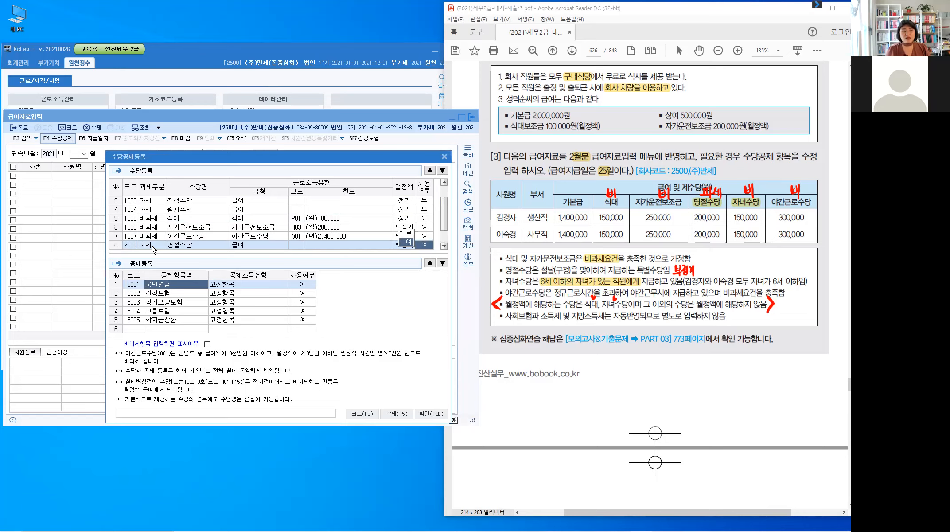
key("Return")
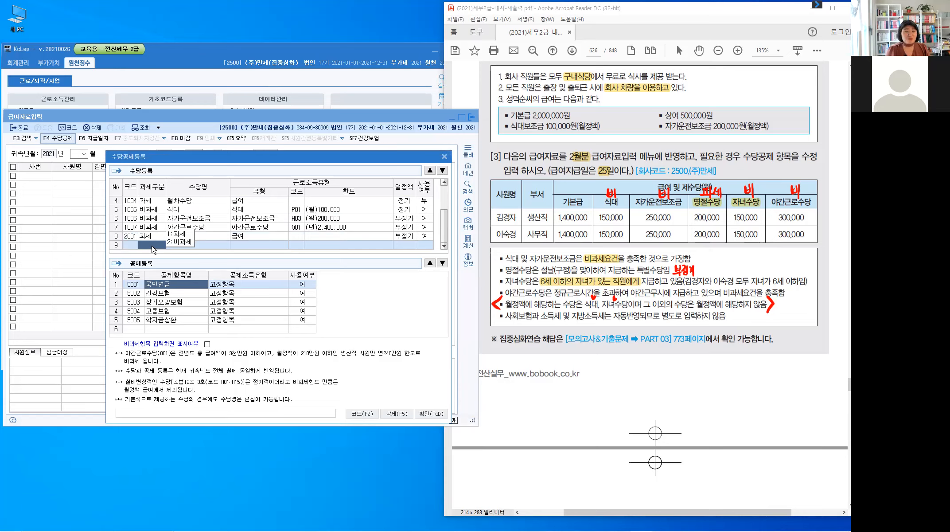
Add 자녀수당 as a 비과세 allowance of type 육아수당 (Q01), with 월정액 정기 and 사용여부 여
type("2")
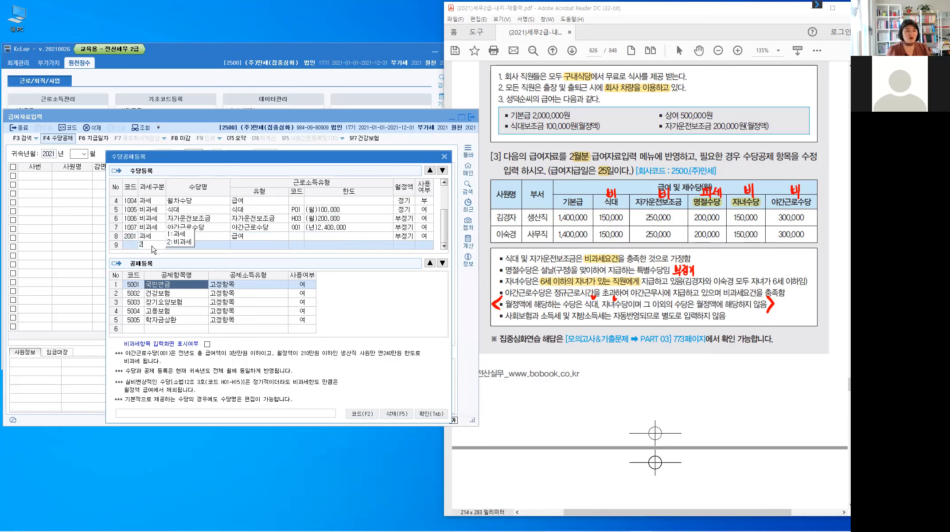
key("Return")
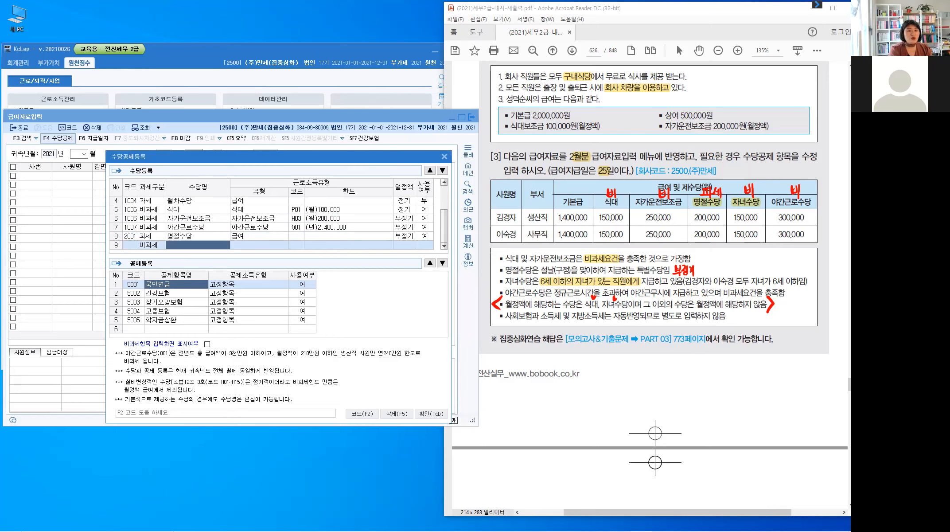
type("ㅈ")
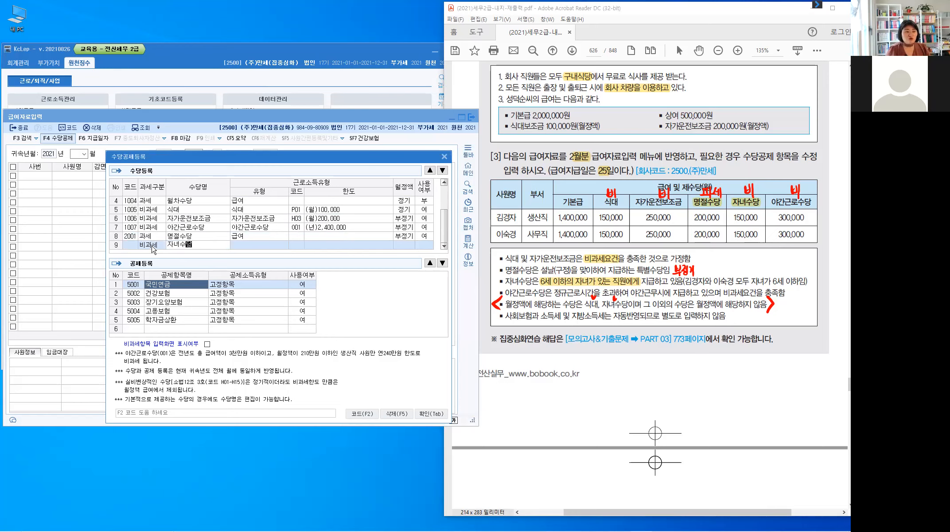
key("Return")
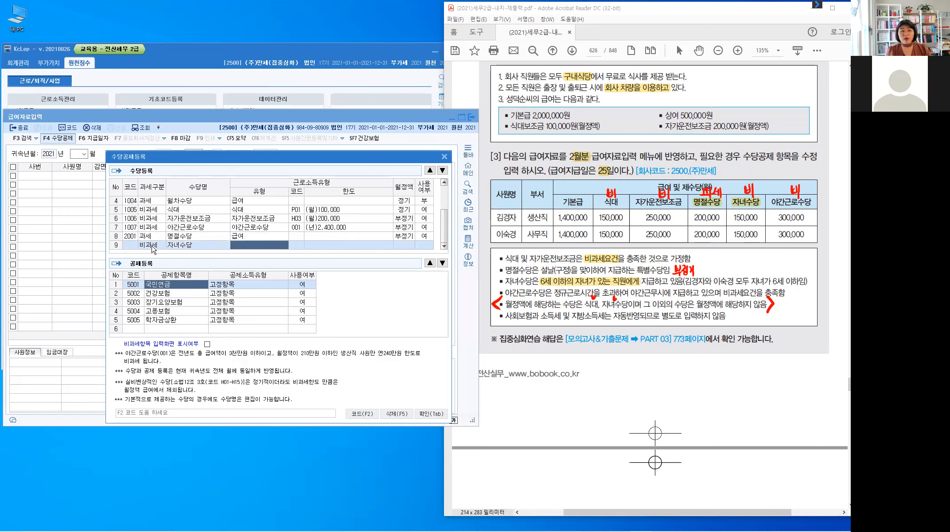
key("F2")
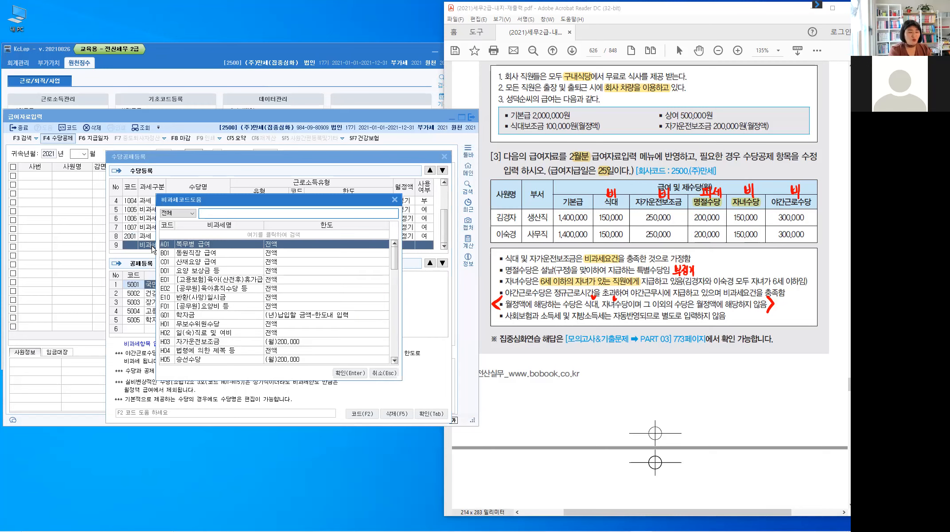
type("육아")
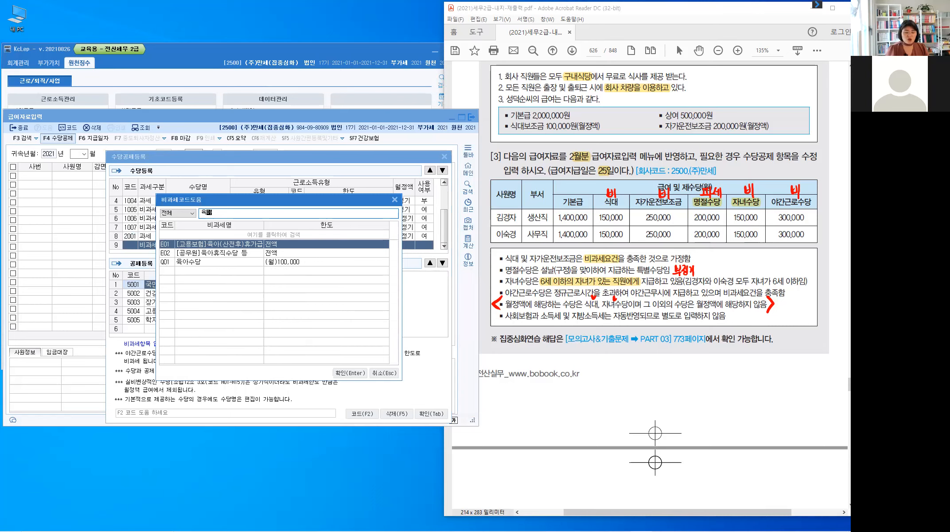
key("BackSpace")
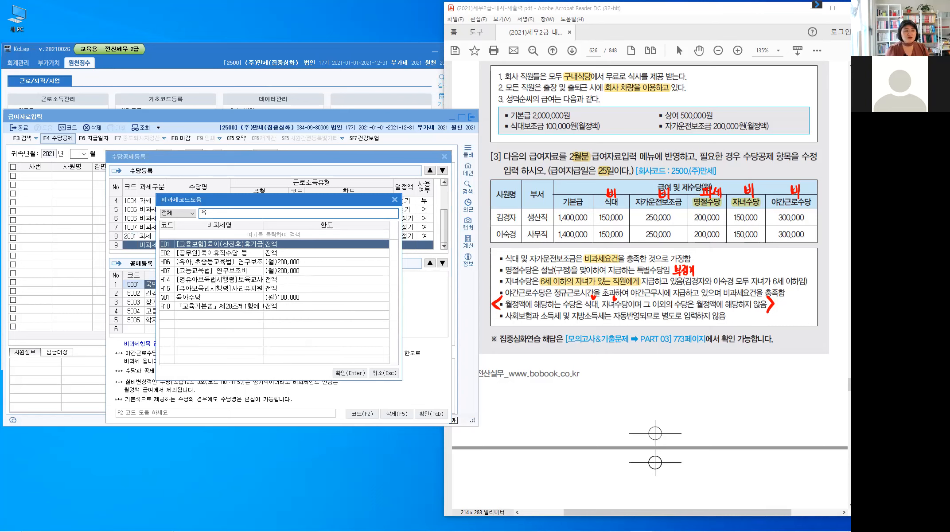
type("아")
key("Return")
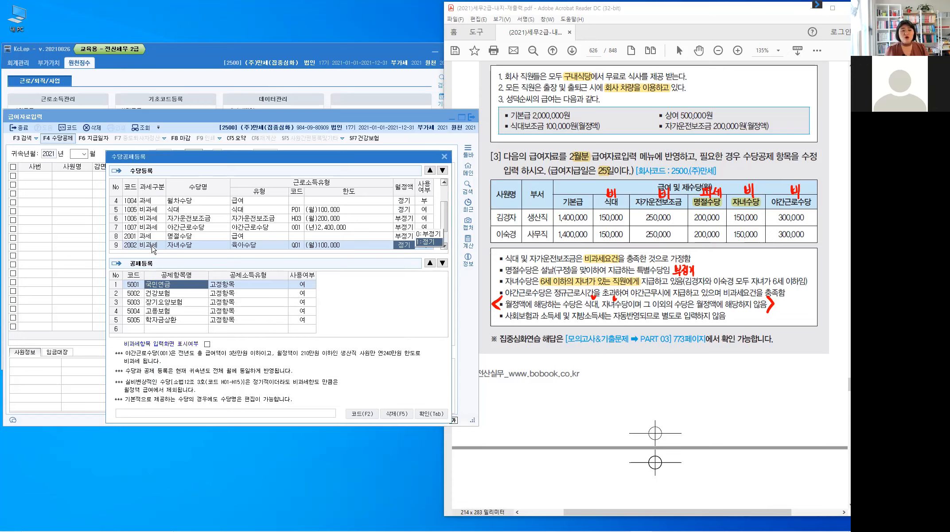
key("Return")
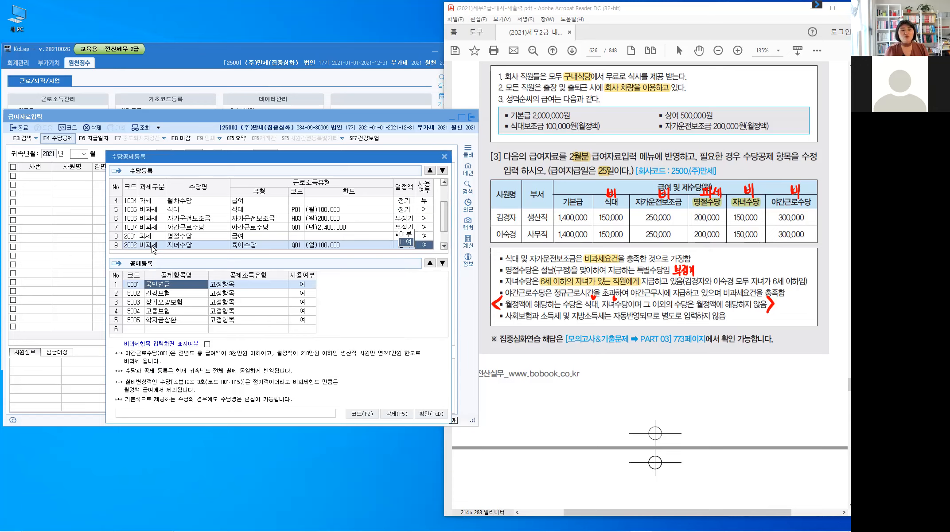
key("Return")
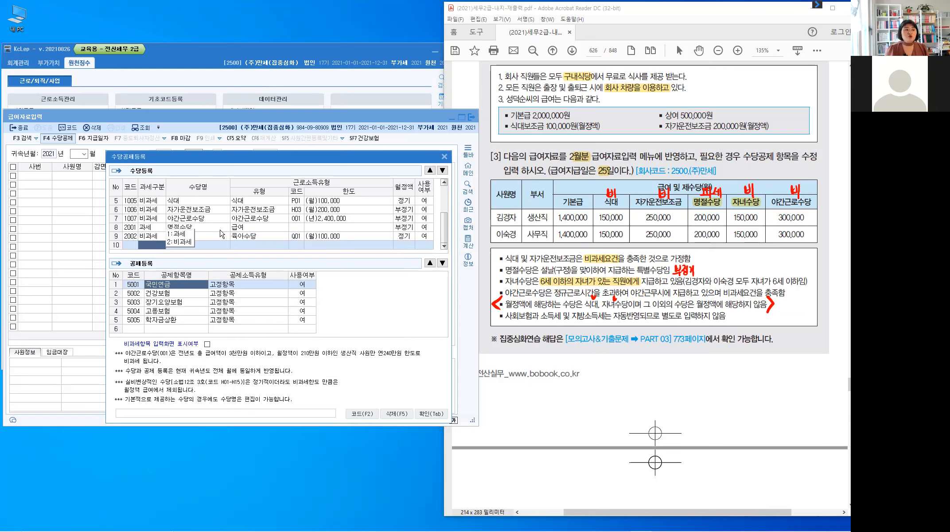
Move 야간근로수당 below 자녀수당 in the allowance order and confirm the 수당공제등록 settings
left_click(202, 219)
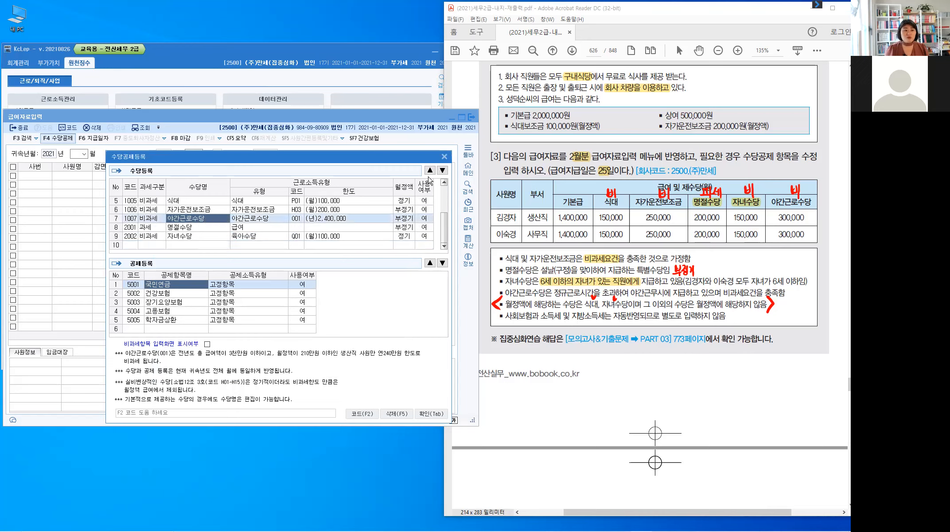
left_click(442, 170)
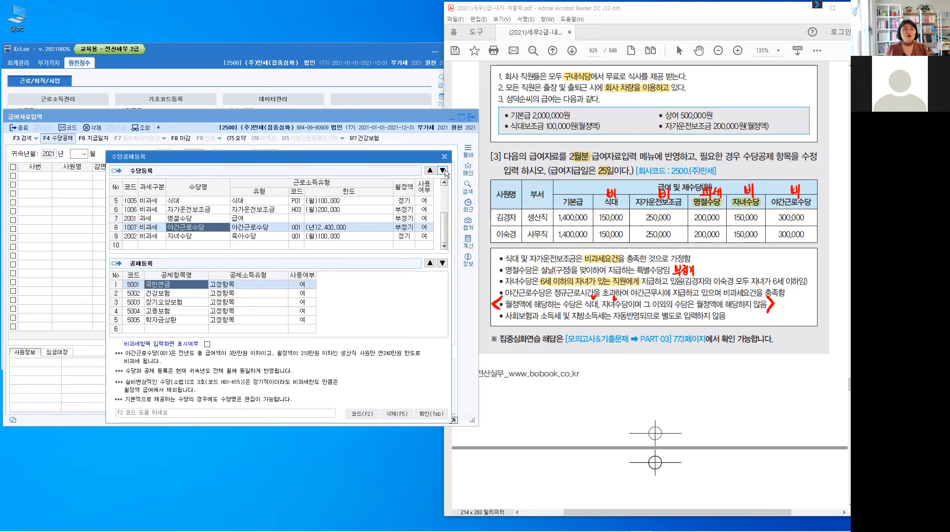
left_click(442, 170)
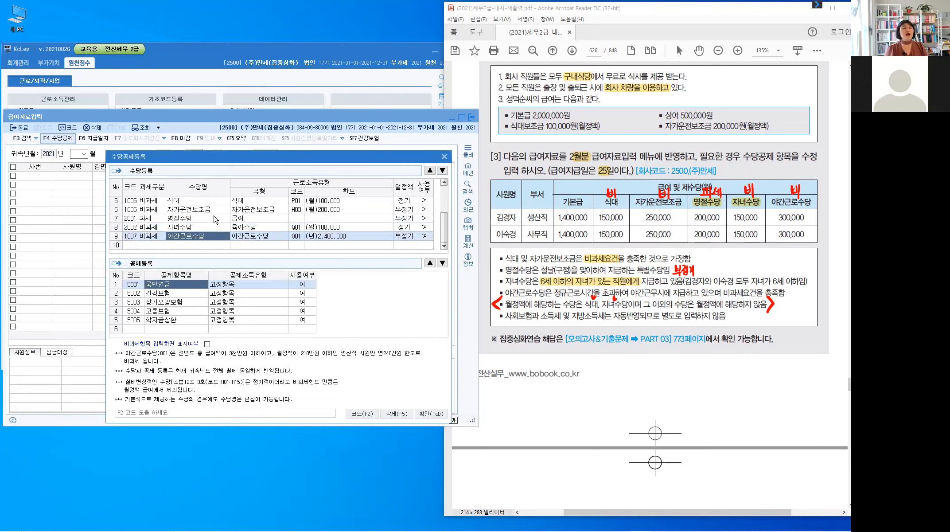
scroll(216, 219, "up", 1)
scroll(328, 208, "up", 1)
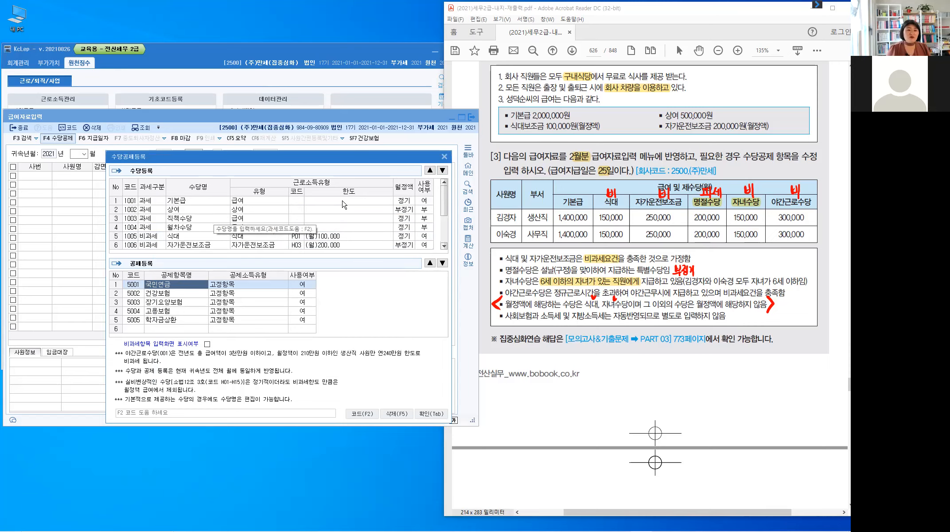
left_click(431, 414)
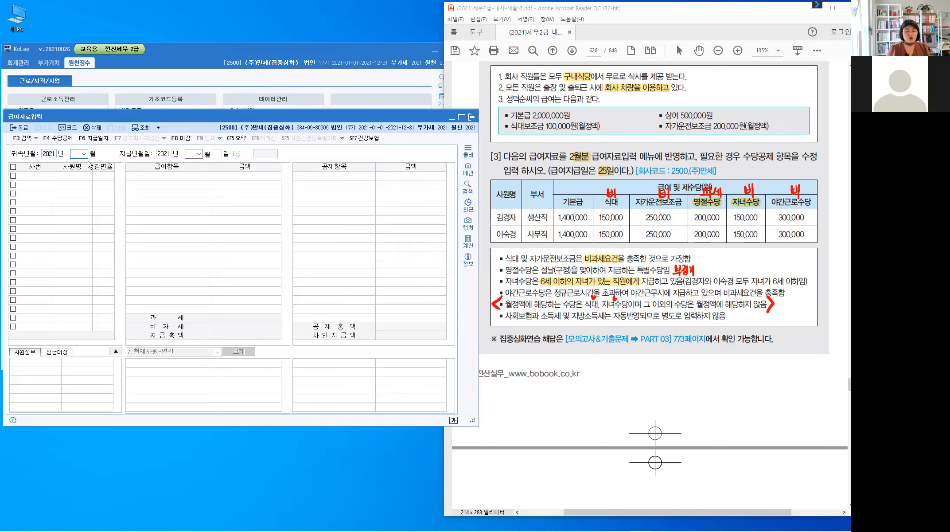
Load the payroll for 귀속년월 2021-02 with the payment date set to February 25, 2021
type("2")
key("Return")
key("Return")
key("Return")
type("2")
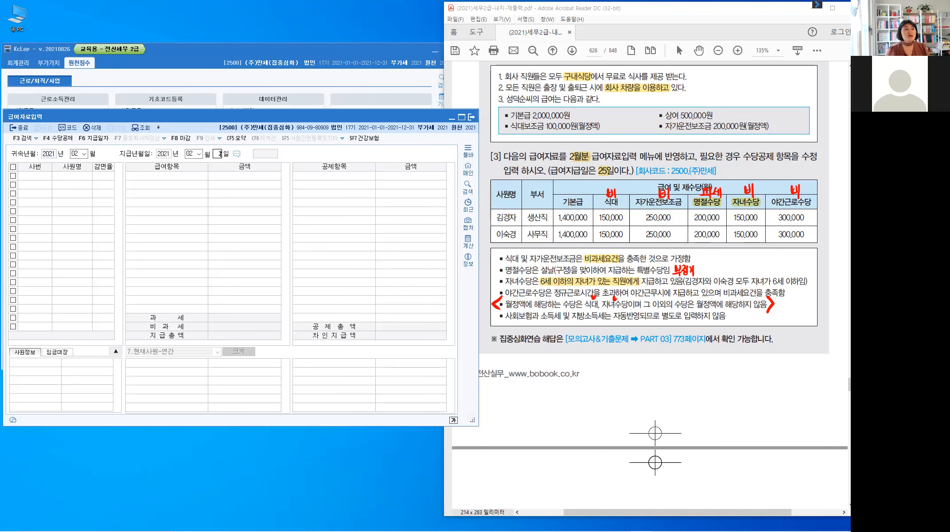
type("5")
key("Return")
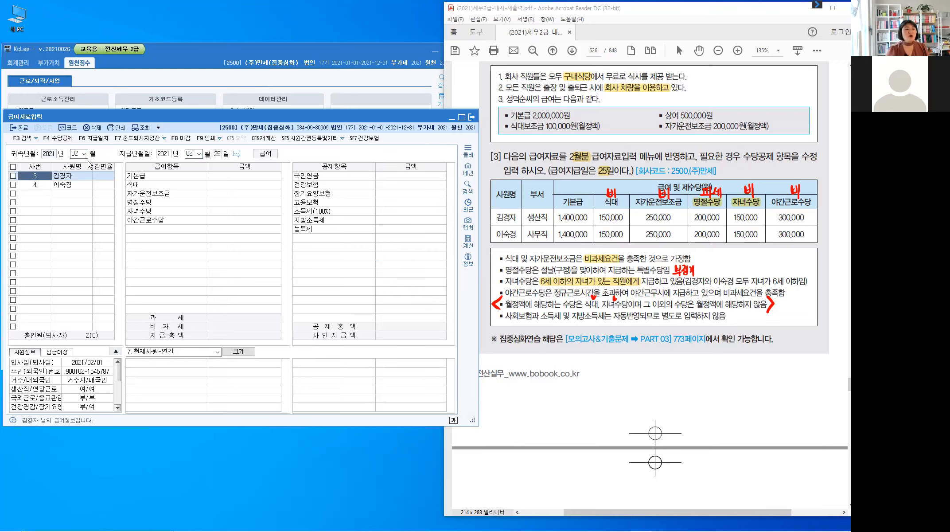
For the 생산직 employee, enter 기본급 1,400,000, 식대 150,000 and 자가운전보조금 250,000
key("Return")
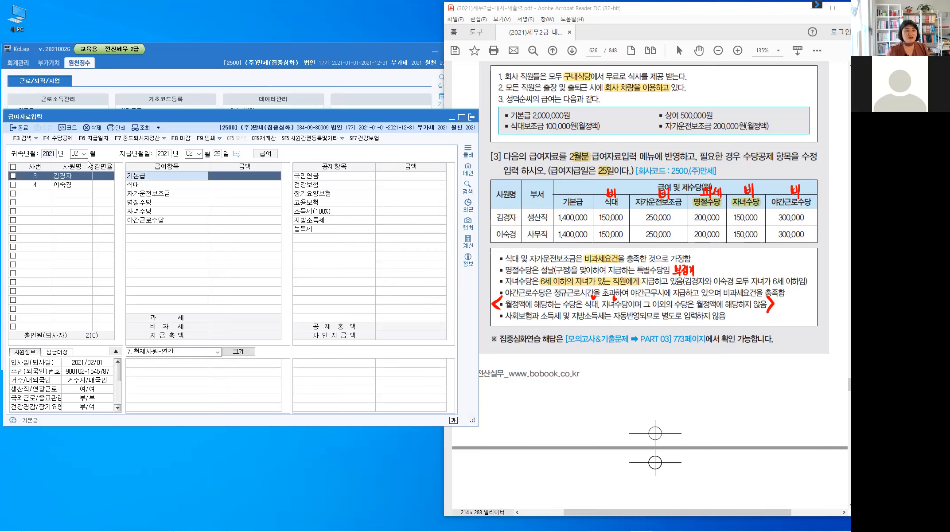
type("1,400,000")
key("Return")
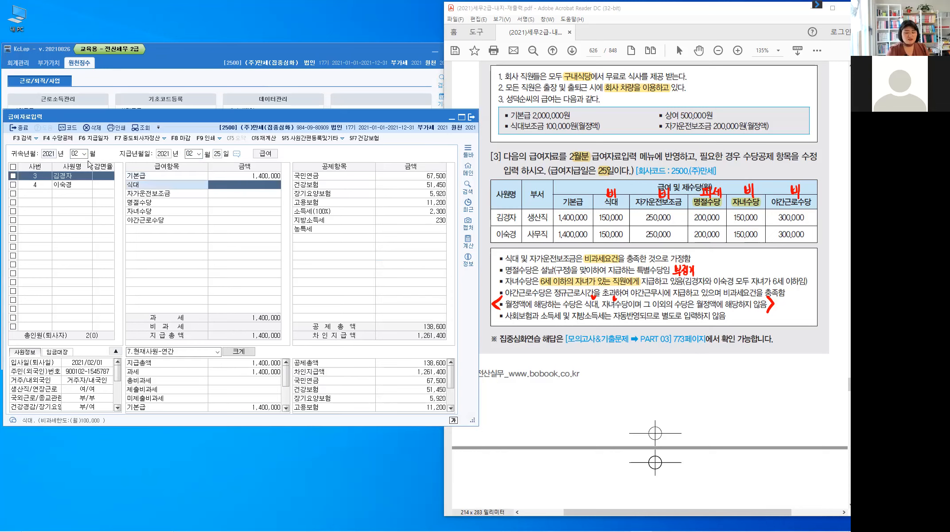
type("1500000")
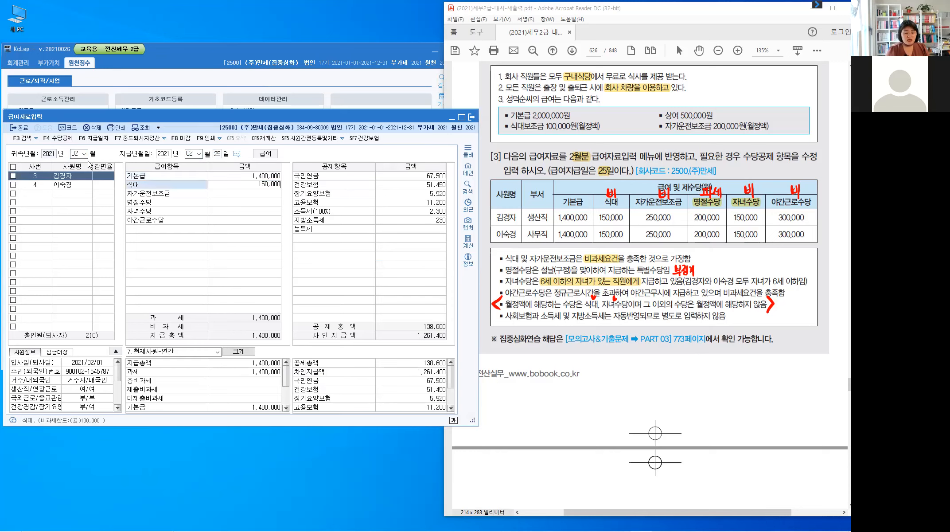
key("Return")
type("2500000")
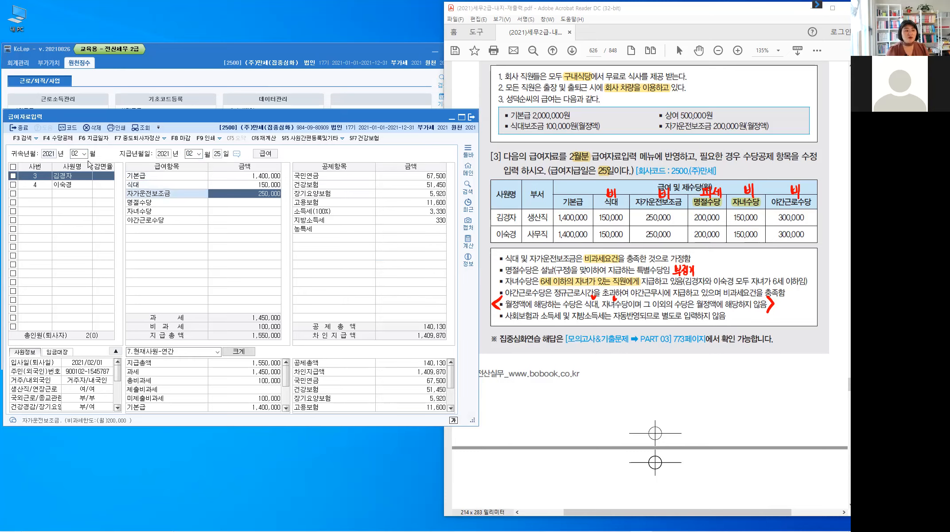
For the 생산직 employee, enter 명절수당 200,000, 자녀수당 150,000 and 야간근로수당 300,000
key("Return")
type("200,000")
key("Return")
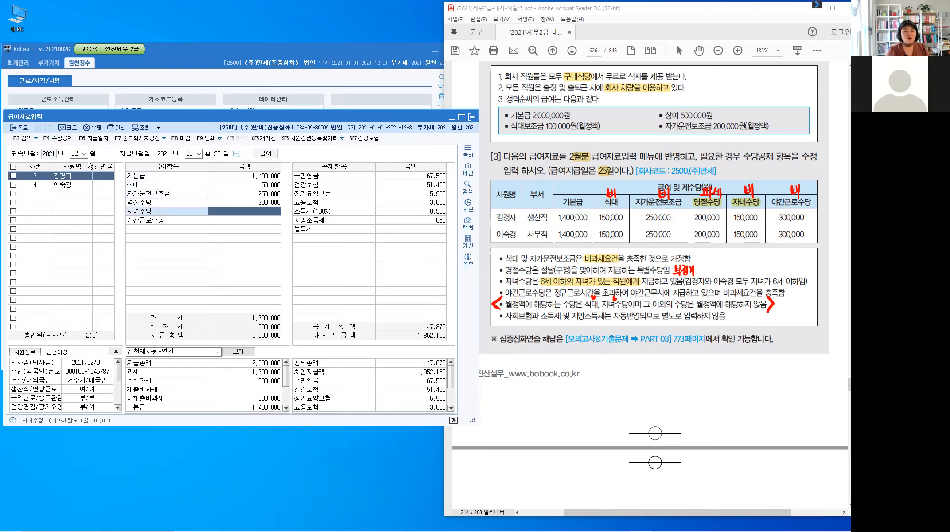
type("150,000")
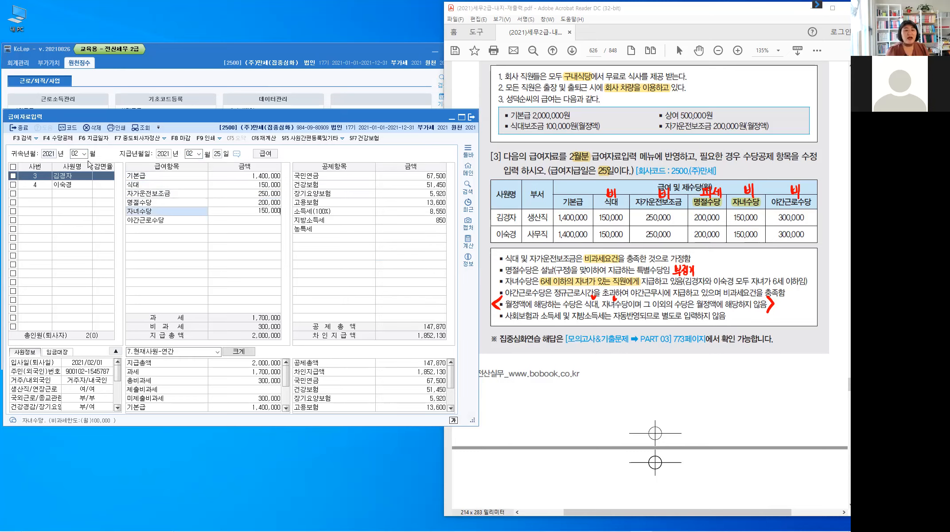
key("Return")
type("300000")
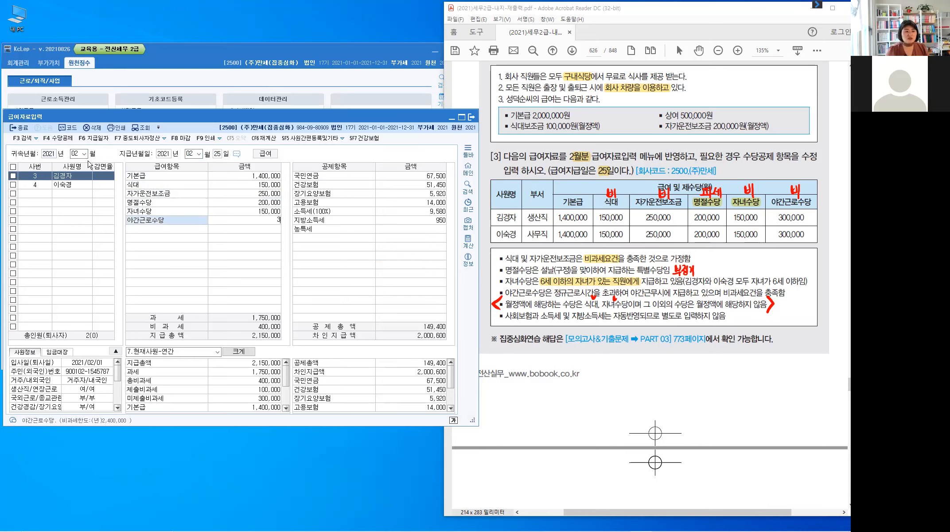
key("Return")
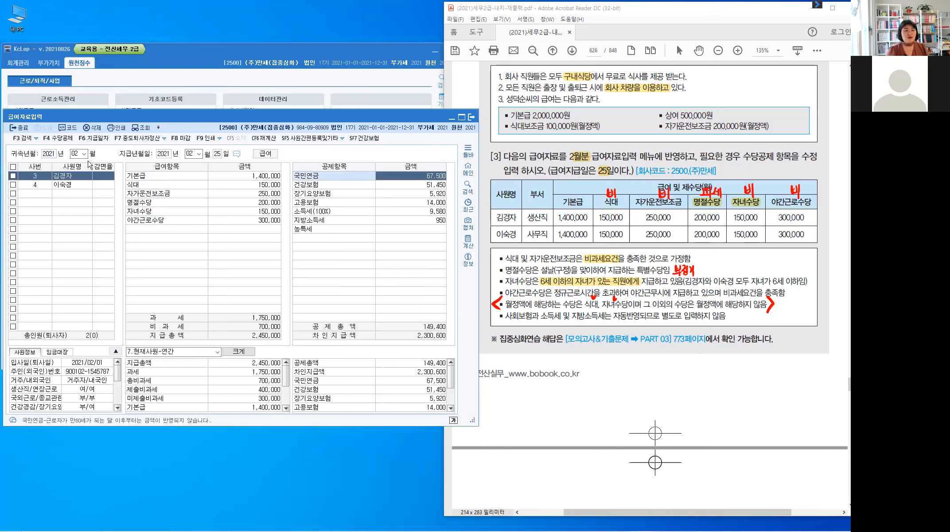
Accept the automatically calculated deductions for the 생산직 employee and advance to the 사무직 employee
key("Down")
key("Down")
key("Down")
key("Down")
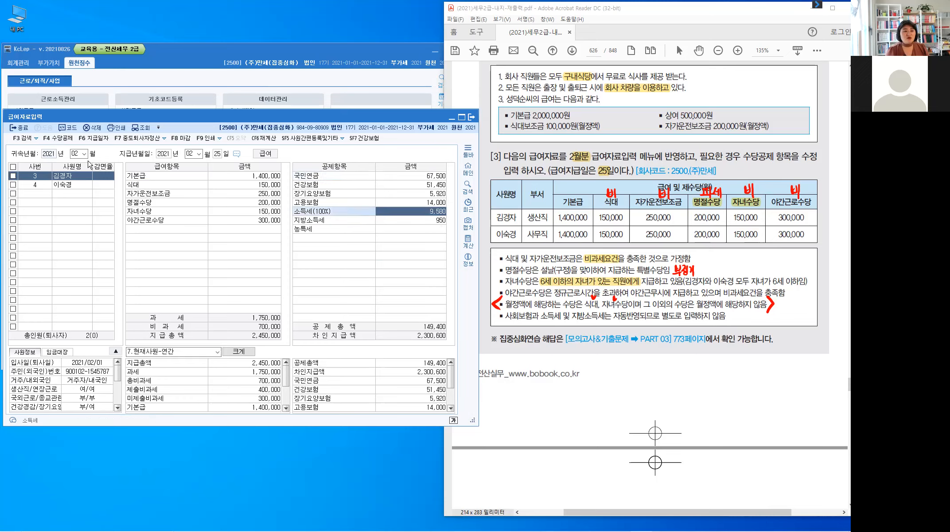
key("Down")
key("Down")
key("Return")
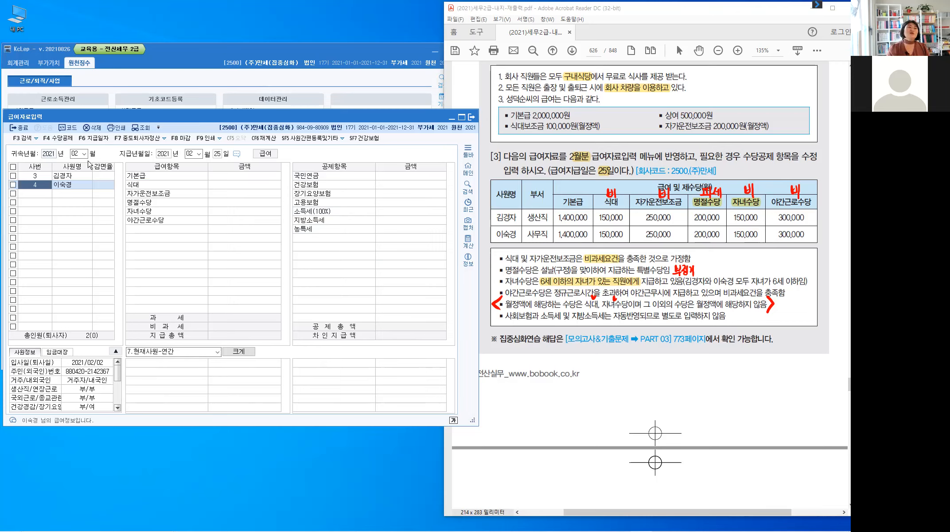
For the 사무직 employee, enter 기본급 1,400,000, 식대 150,000 and 자가운전보조금 250,000
key("Return")
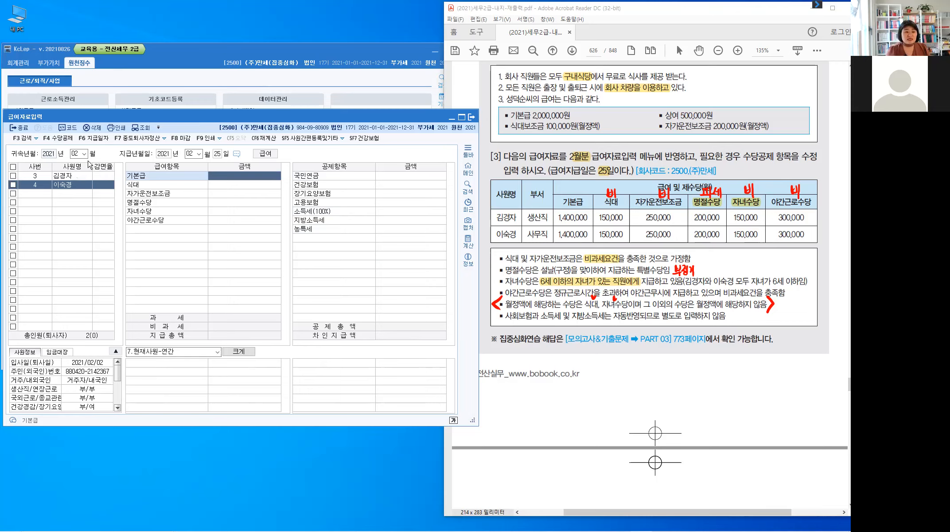
type("1,400,000")
key("Return")
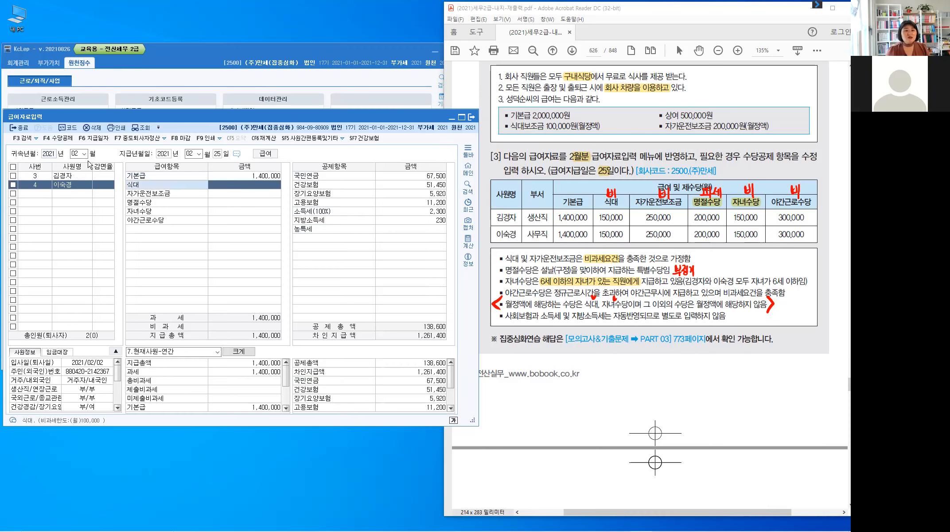
type("1")
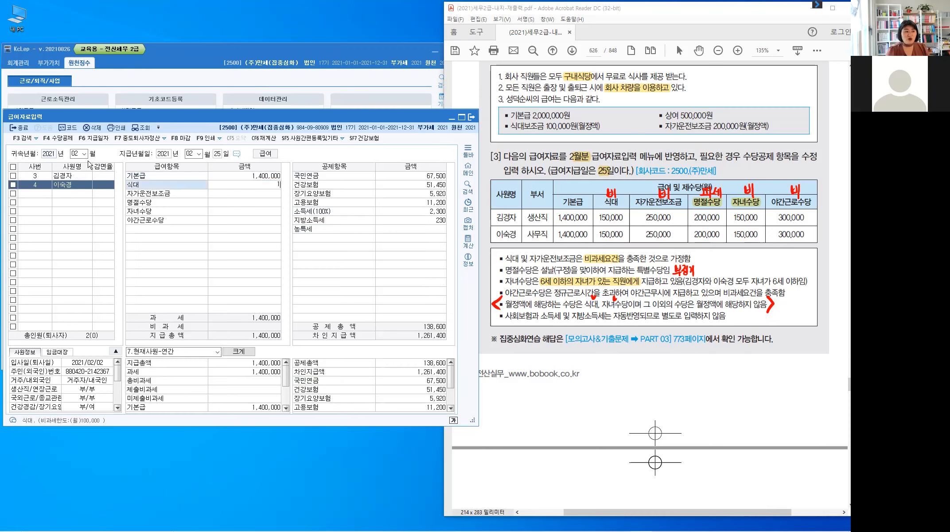
type("50,000")
key("Return")
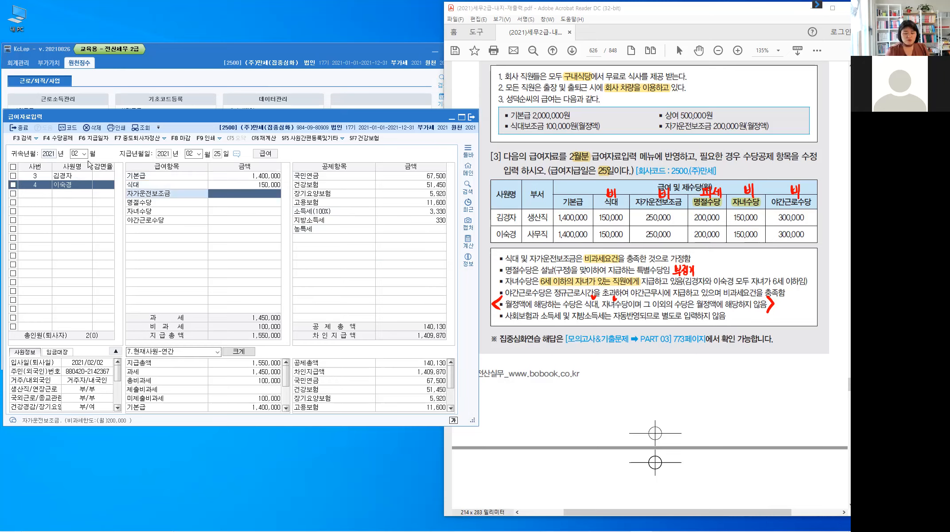
type("250000")
key("Return")
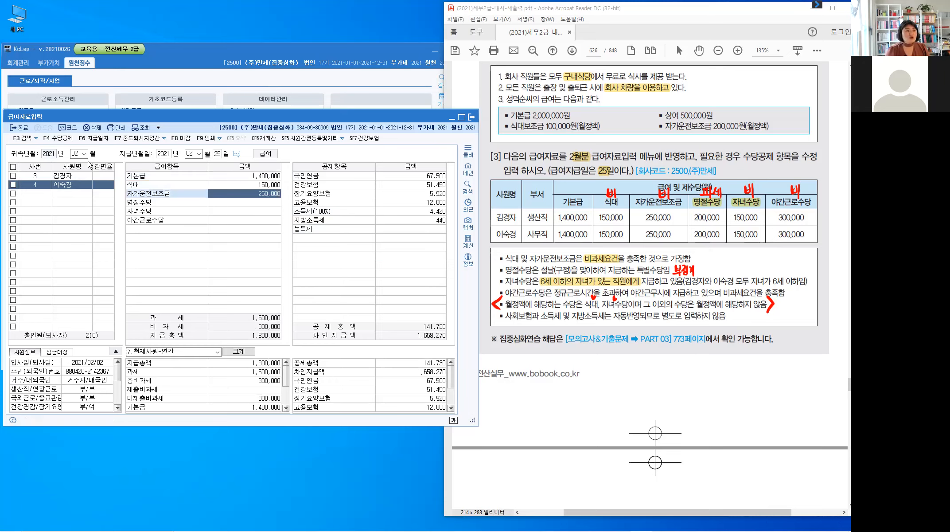
For the 사무직 employee, enter 명절수당 200,000, 자녀수당 150,000 and 야간근로수당 300,000
key("Return")
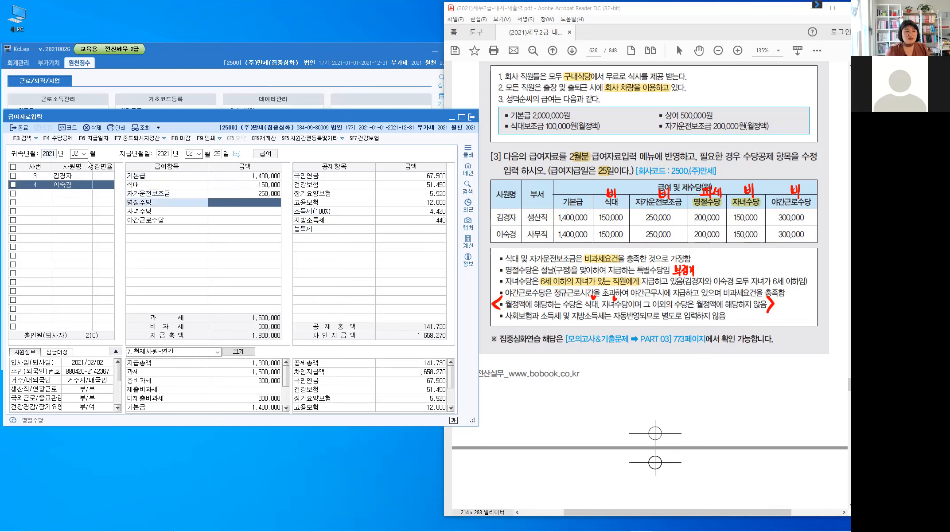
type("200000")
key("Return")
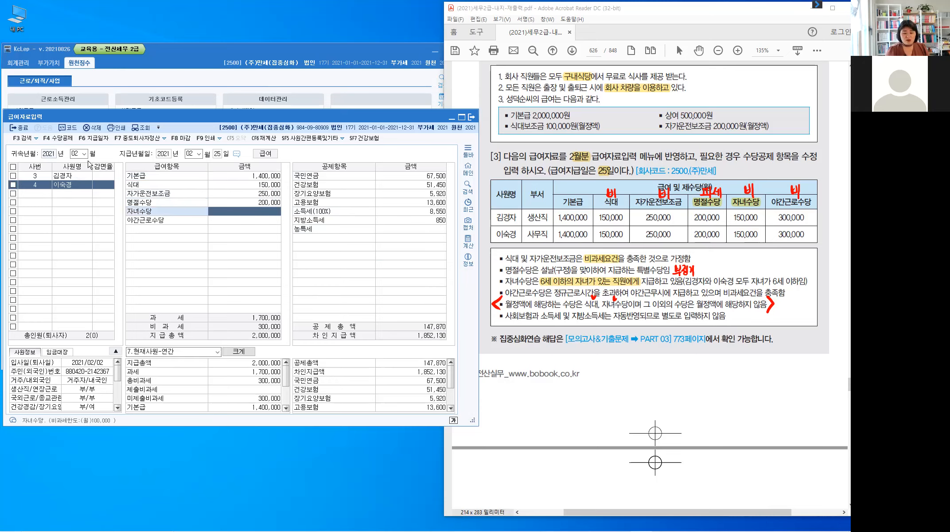
type("150")
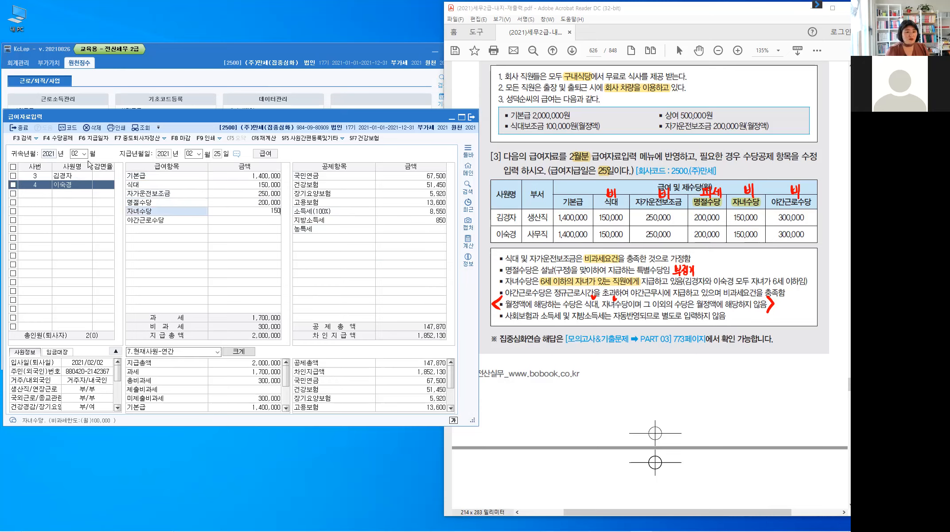
type(",000")
key("Return")
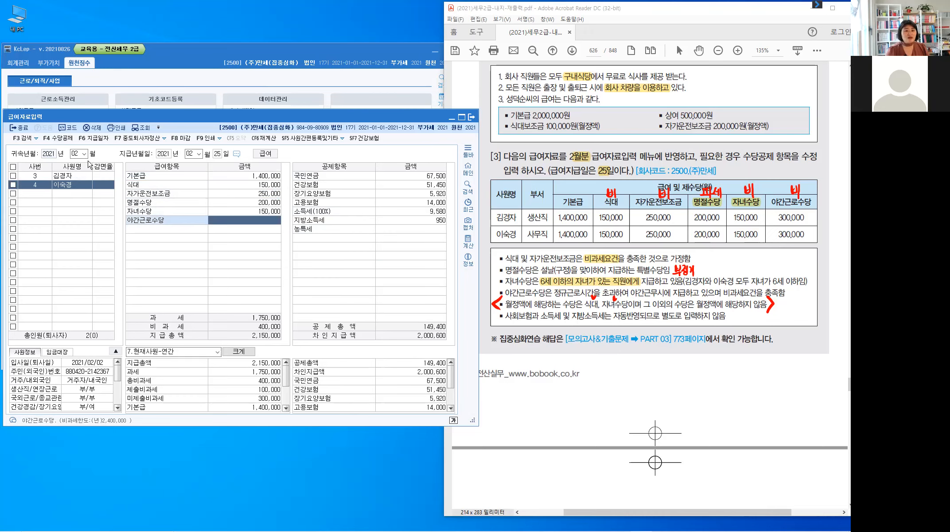
type("3000000")
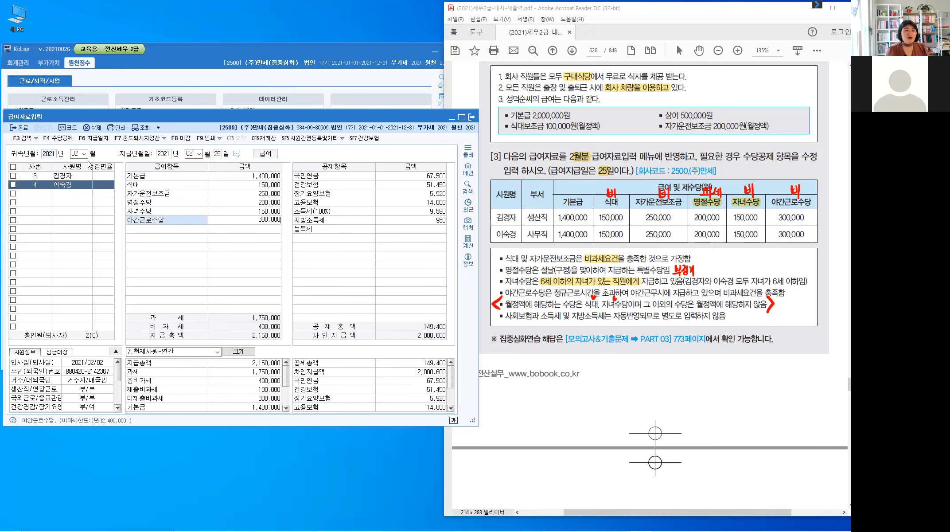
key("Return")
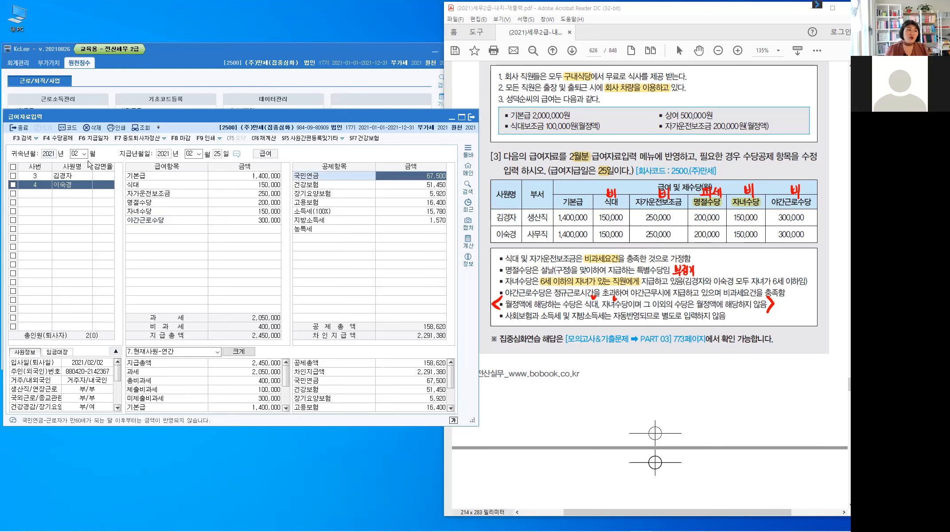
Compare the two employees' 과세 and 비과세 totals and tax deductions, then examine the 생산직 employee's 야간근로수당
left_click(71, 184)
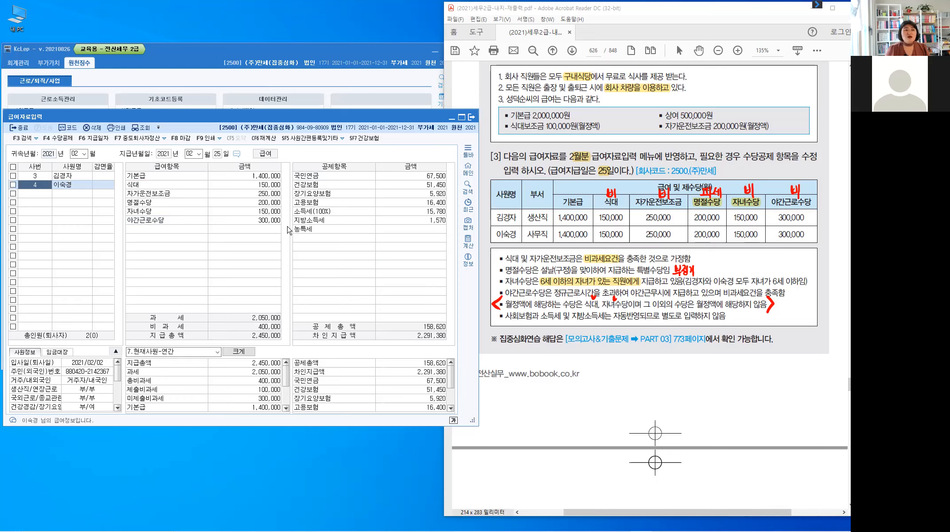
key("Up")
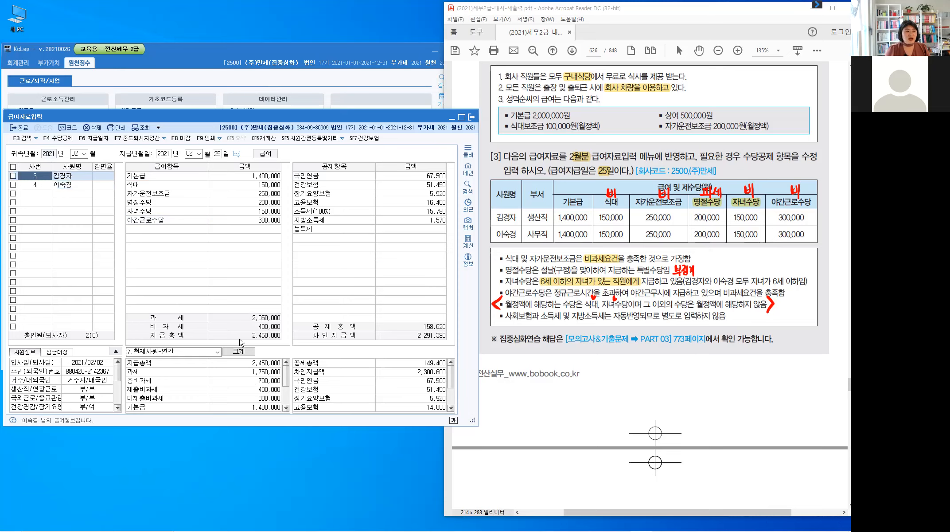
left_click(256, 339)
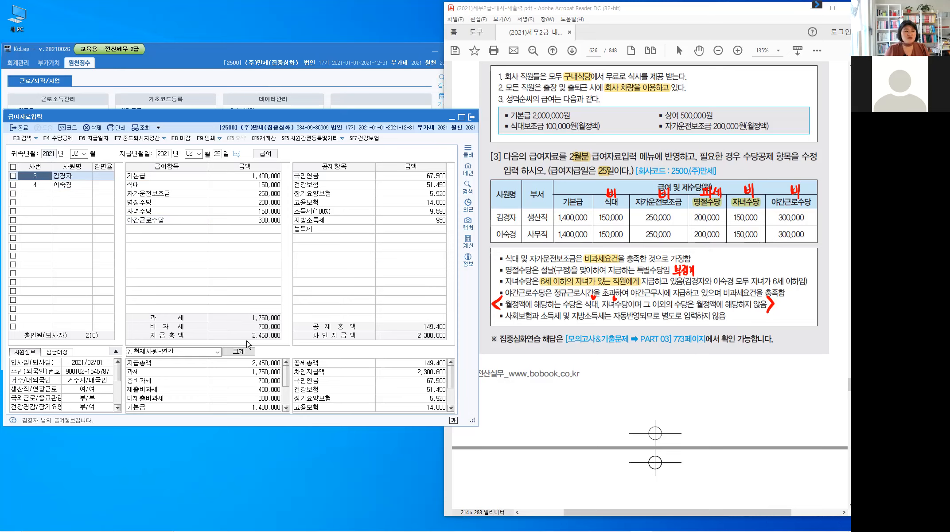
key("Down")
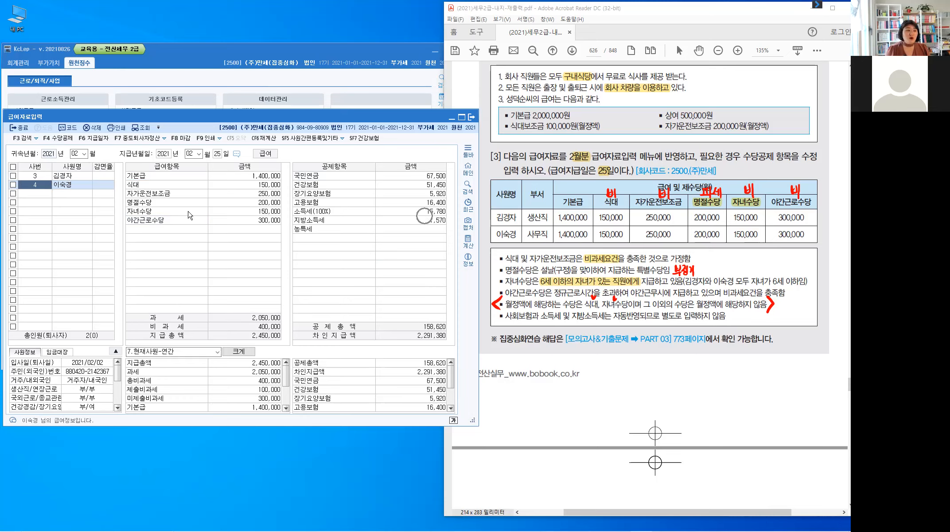
left_click(37, 176)
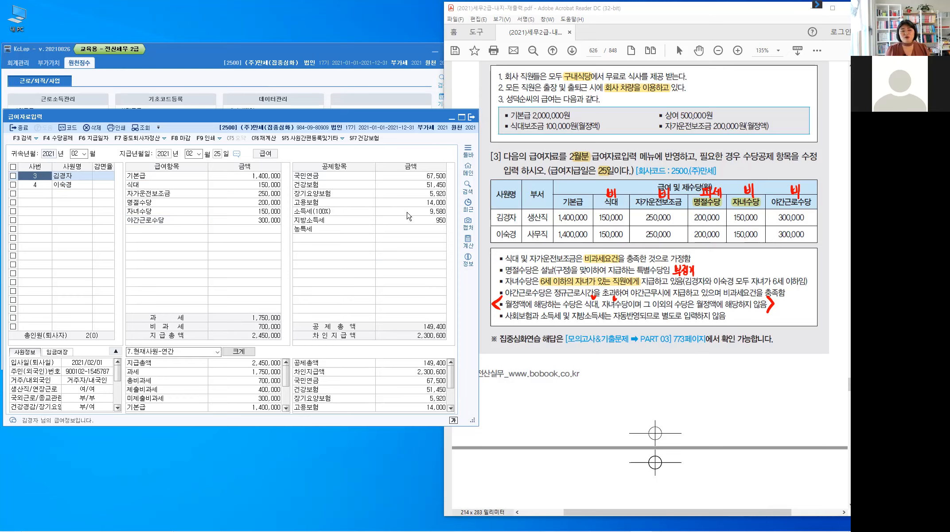
left_click(224, 221)
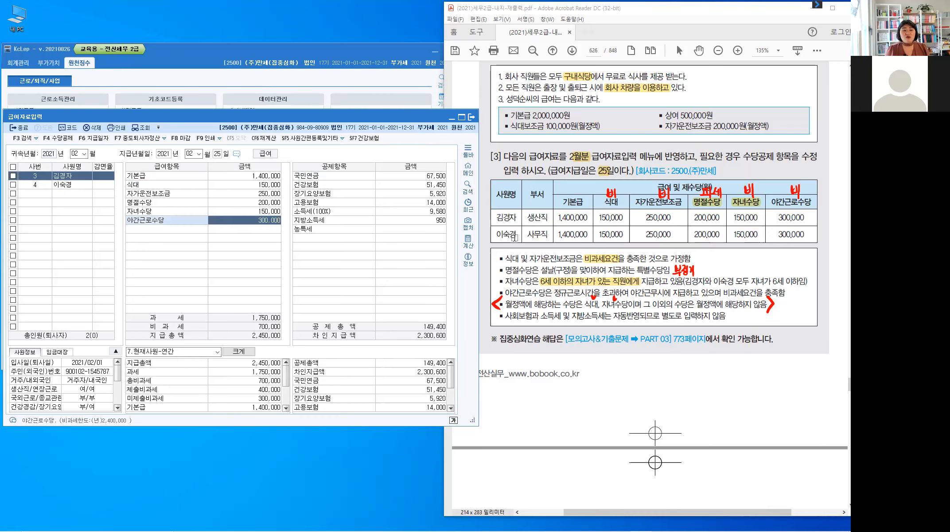
In the exercise PDF, highlight 생산직 and 사무직 in the 부서 column while checking each employee's 야간근로수당 and totals
left_click_drag(529, 218, 551, 219)
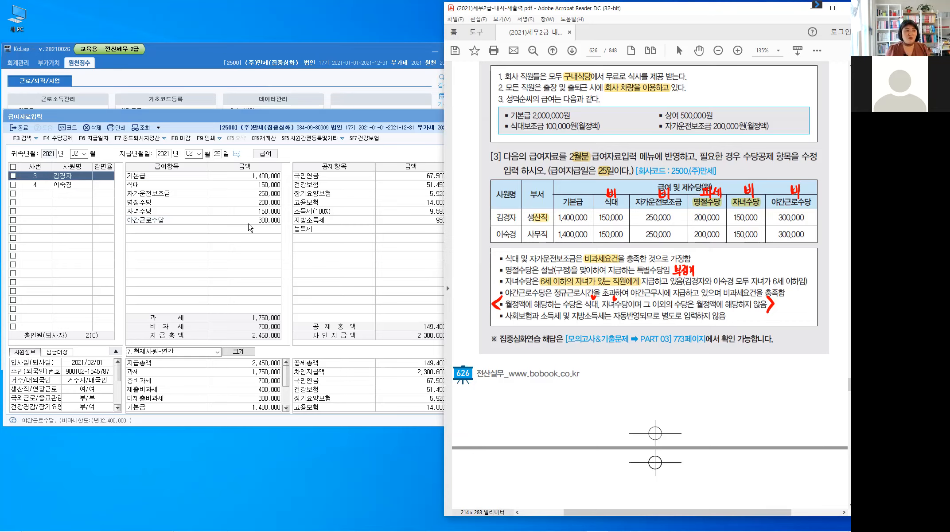
left_click(254, 221)
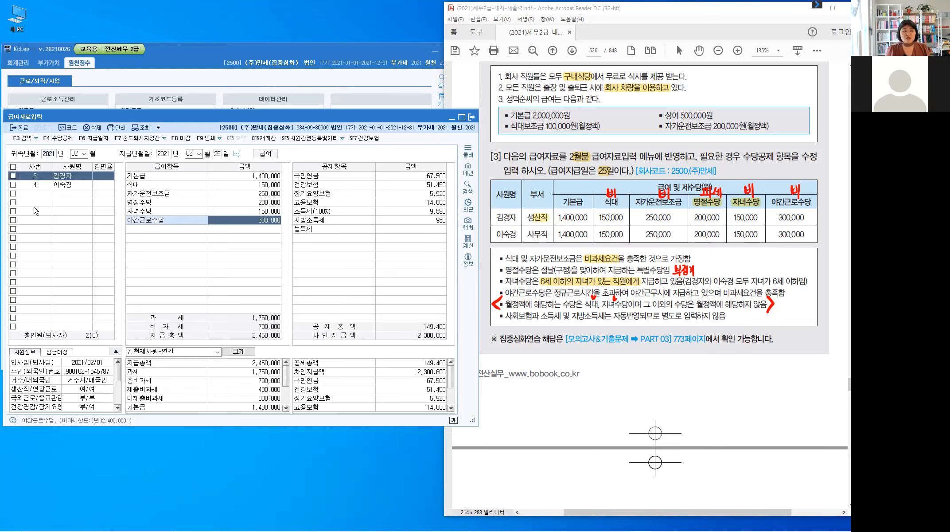
left_click(34, 186)
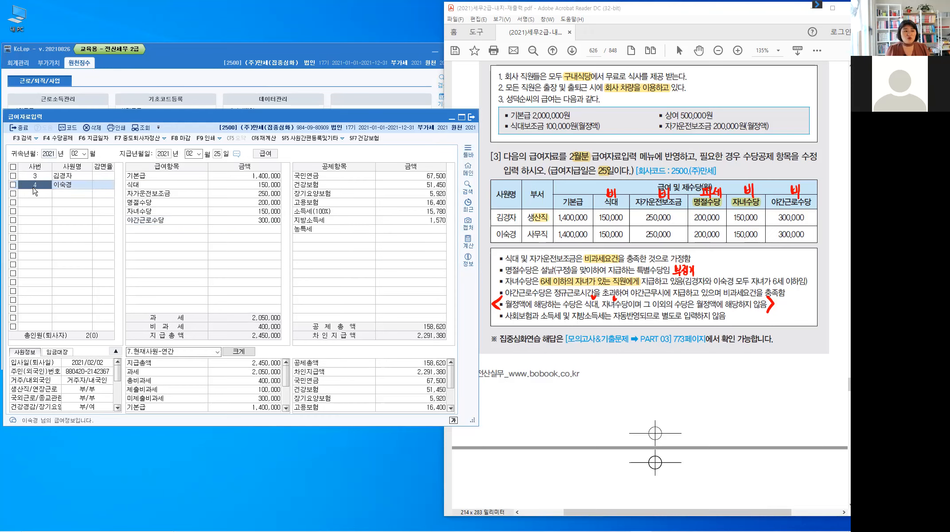
left_click(268, 332)
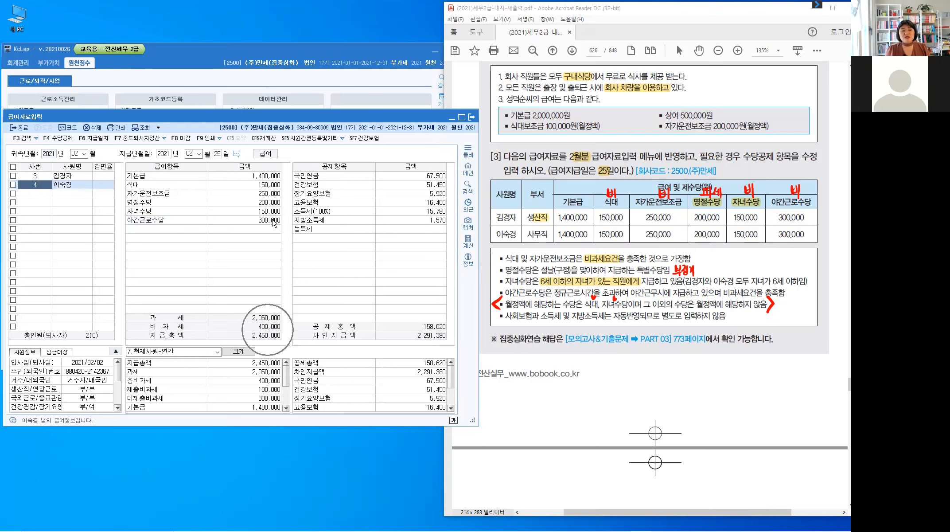
left_click(273, 221)
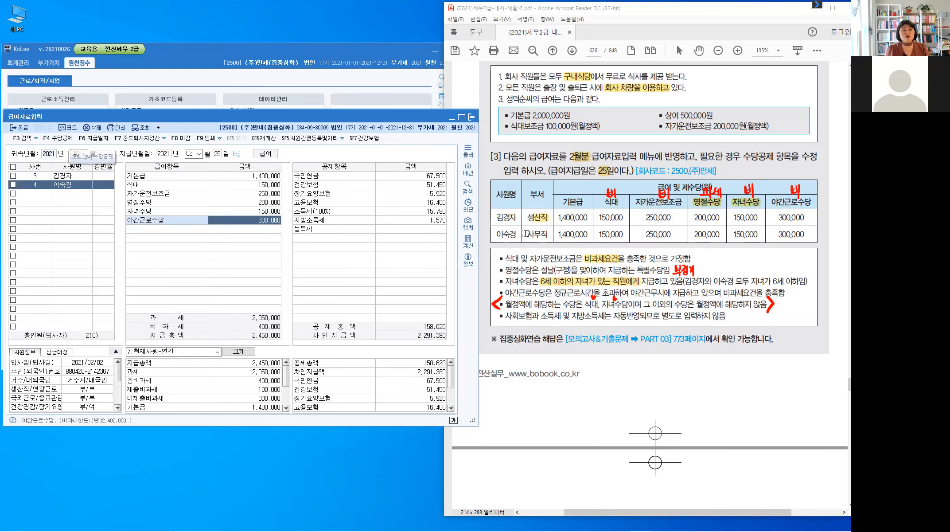
left_click_drag(526, 233, 542, 233)
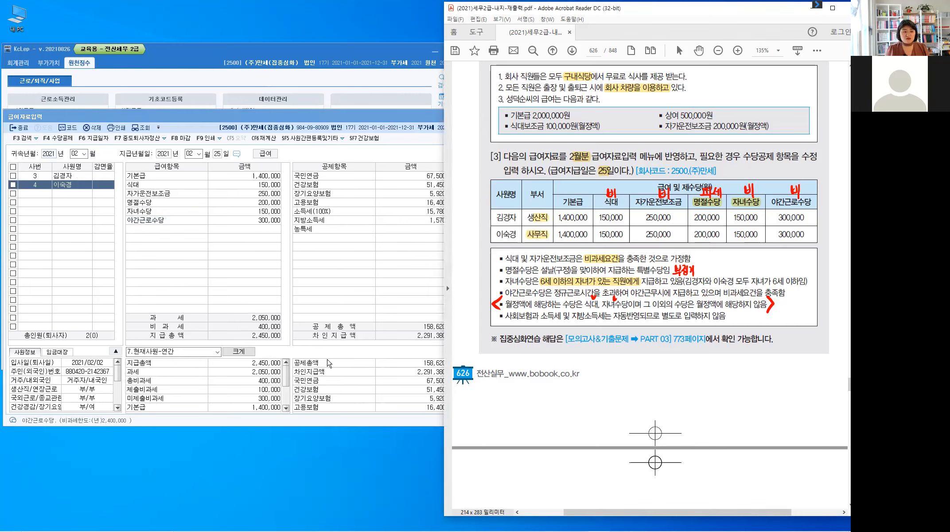
key("ctrl")
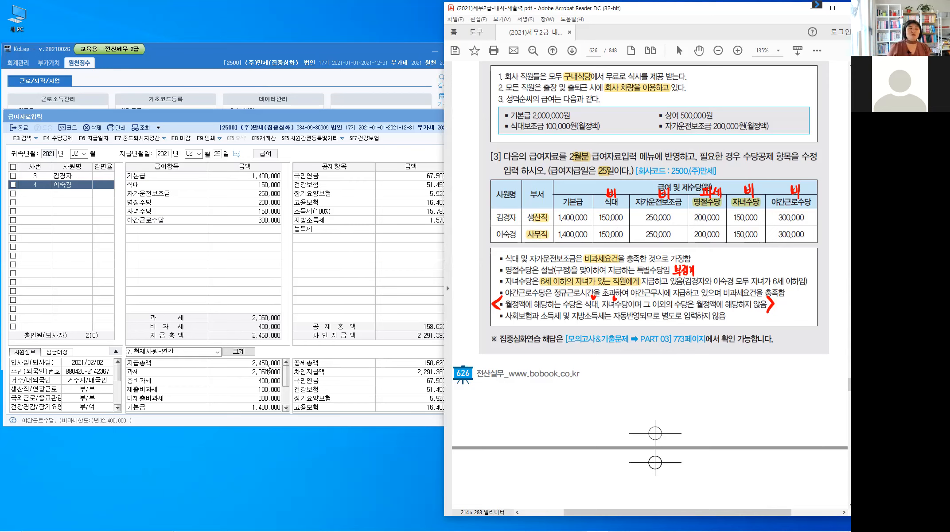
Review the 생산직 employee's payroll once more, close 급여자료입력 and clear the red pen marks over the exercise
left_click(38, 178)
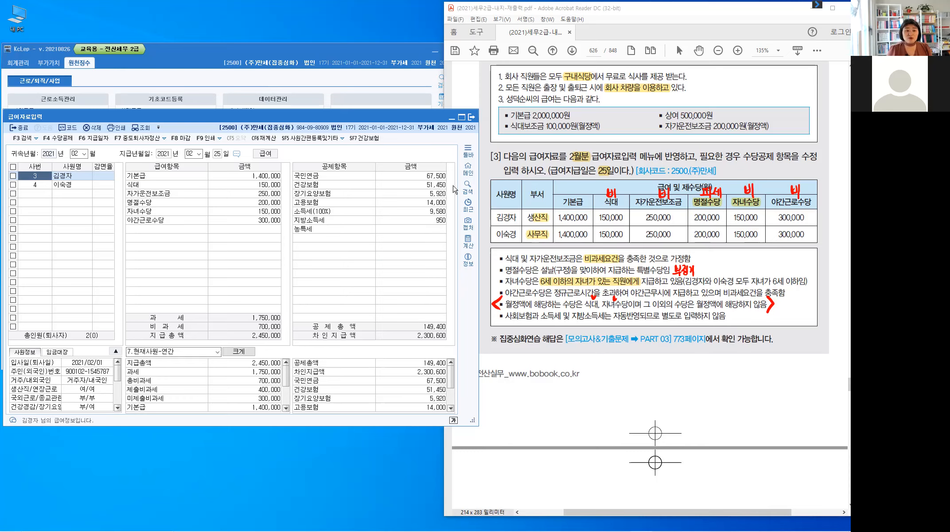
left_click(18, 128)
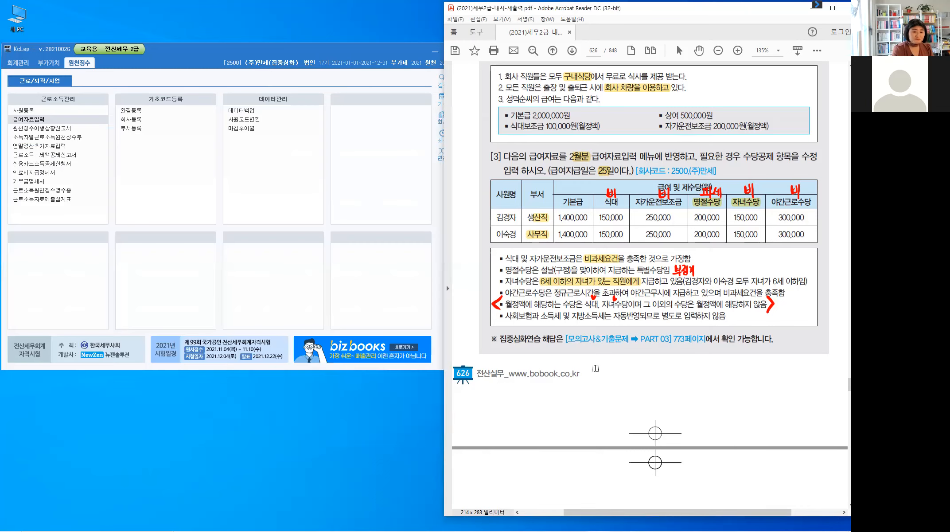
key("Escape")
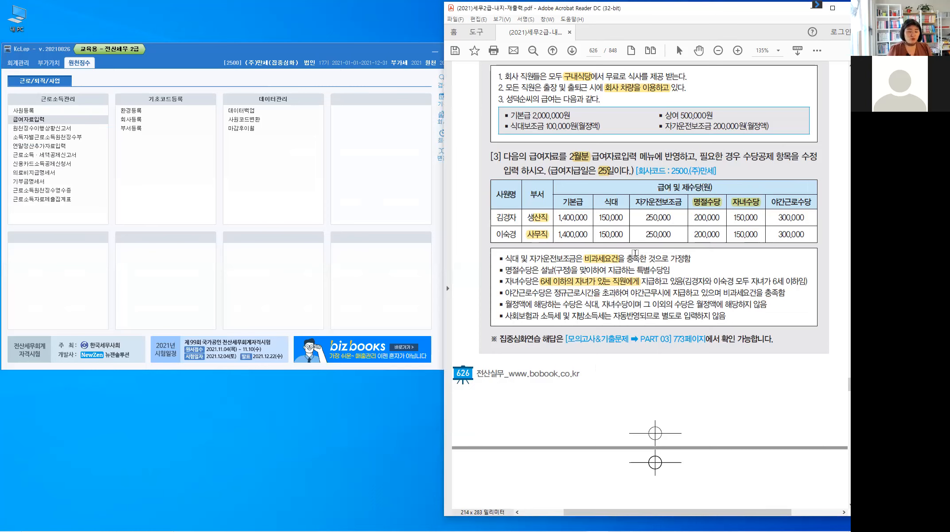